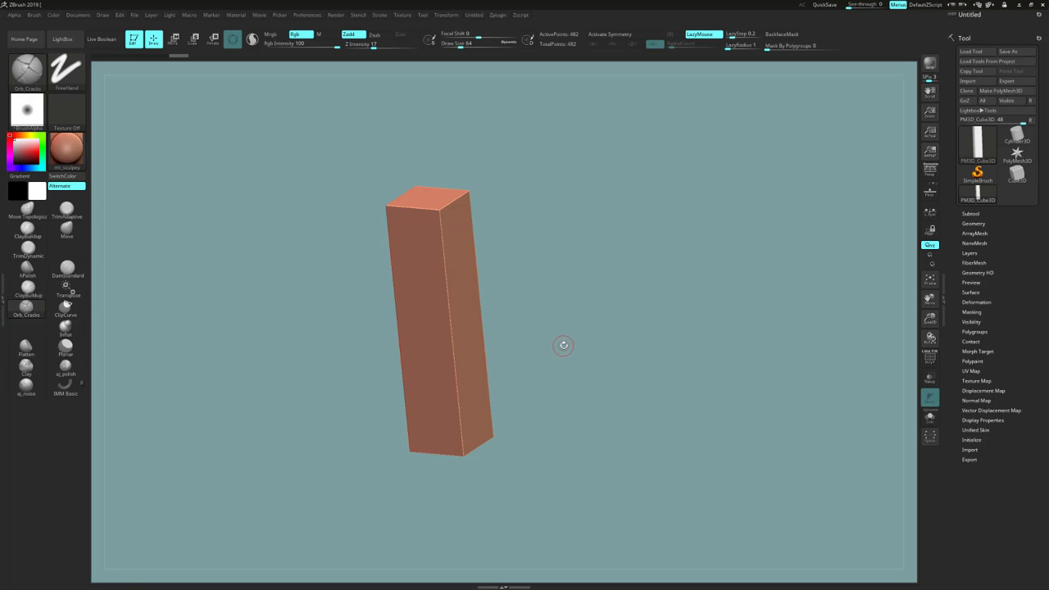
mouse_move(562, 346)
mouse_down()
mouse_move(557, 314)
mouse_move(562, 328)
mouse_up()
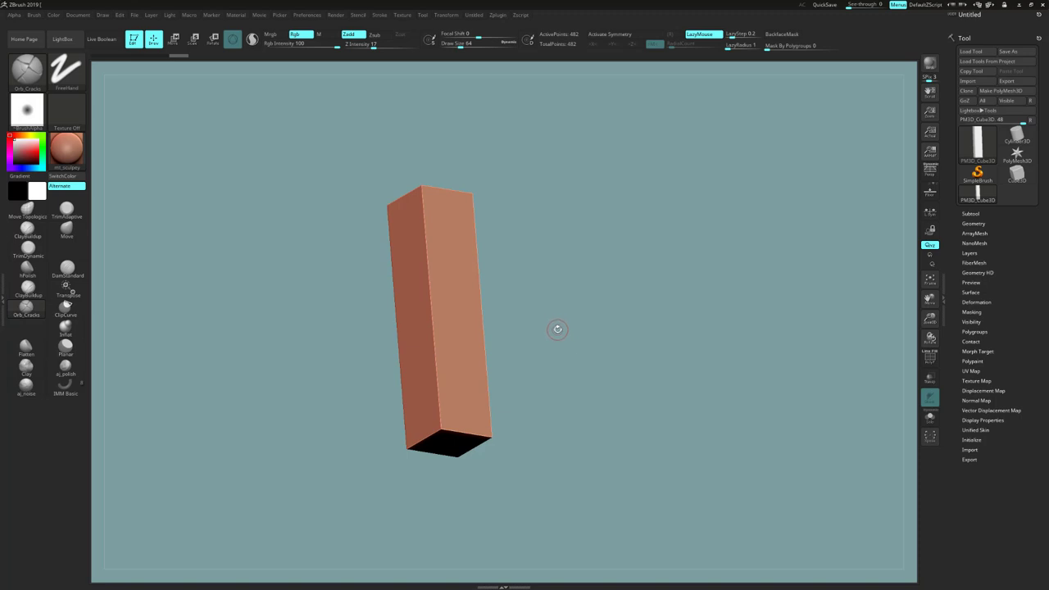
mouse_move(555, 328)
mouse_down()
mouse_move(559, 339)
mouse_move(570, 323)
mouse_up()
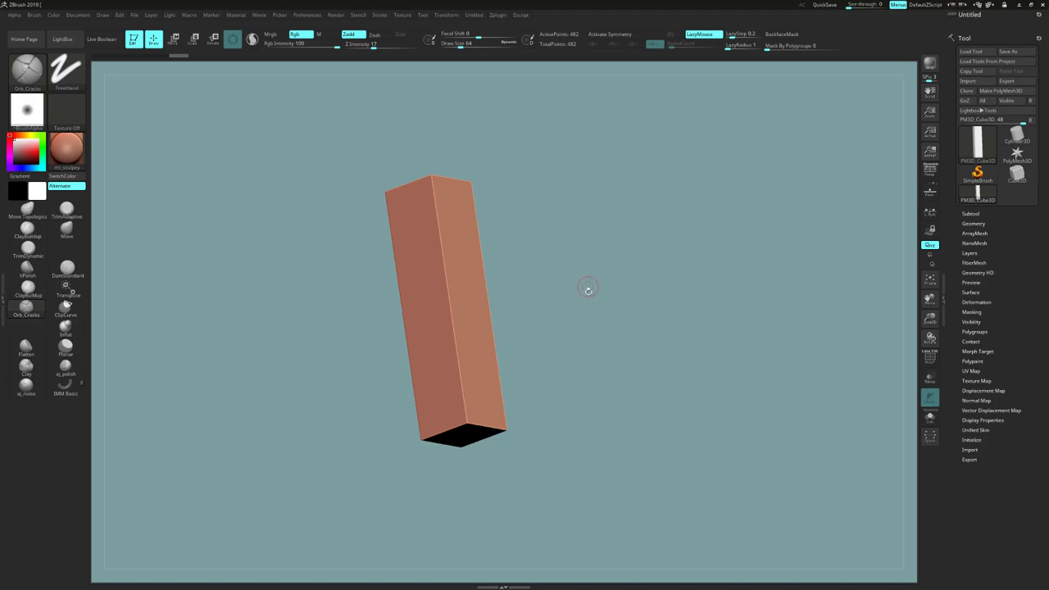
mouse_move(593, 298)
mouse_down()
mouse_move(571, 347)
mouse_move(602, 306)
mouse_up()
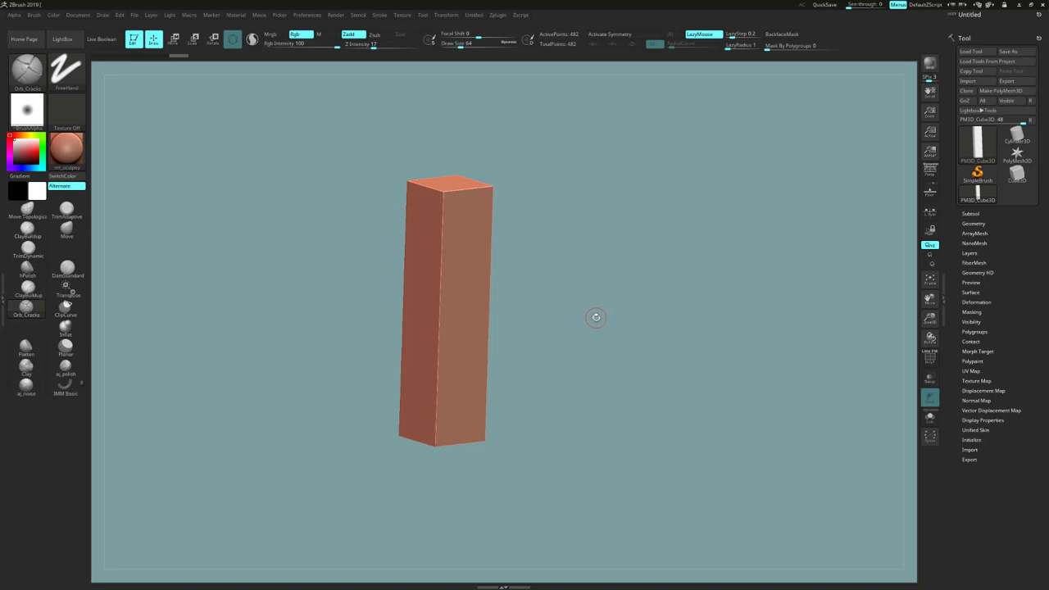
mouse_move(592, 306)
mouse_down()
mouse_move(608, 284)
mouse_move(601, 315)
mouse_up()
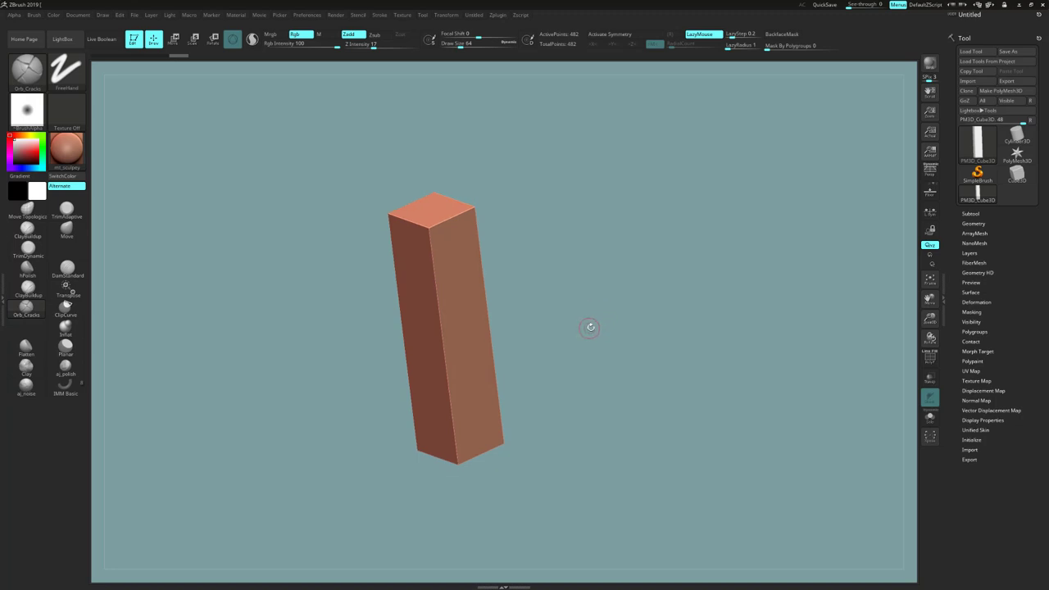
drag(587, 325, 594, 300)
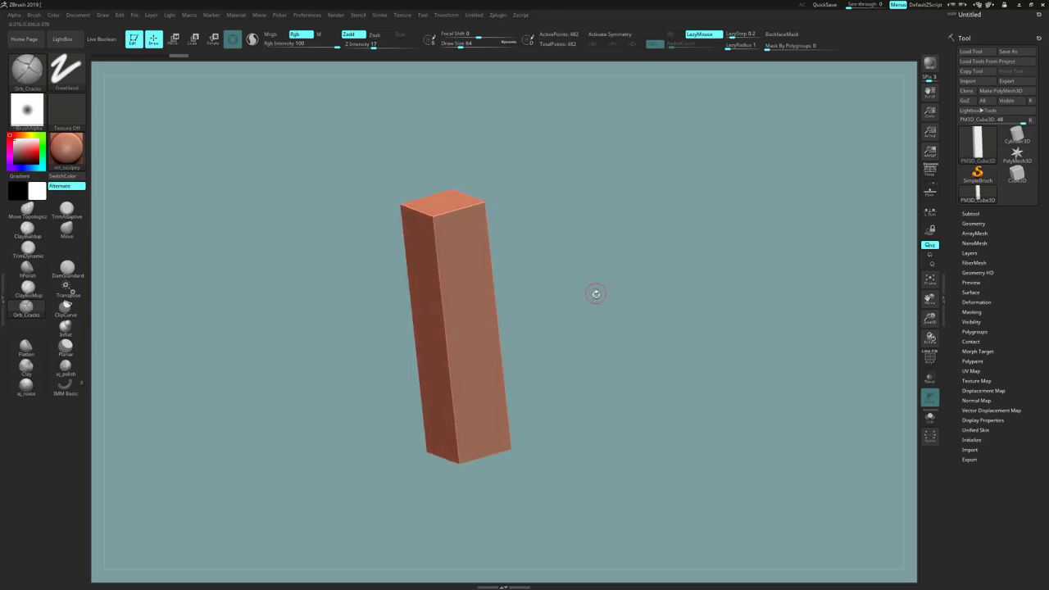
drag(593, 292, 598, 295)
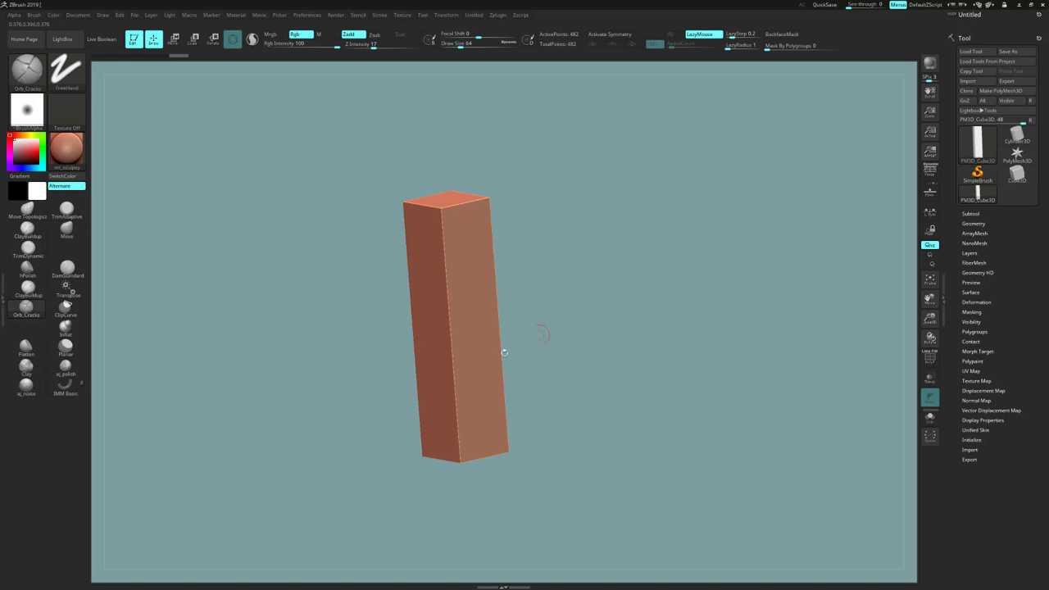
Isolate the box's upper corner with the SelectRect brush and restore the full mesh's visibility
key(ctrl+shift)
key(ctrl+shift)
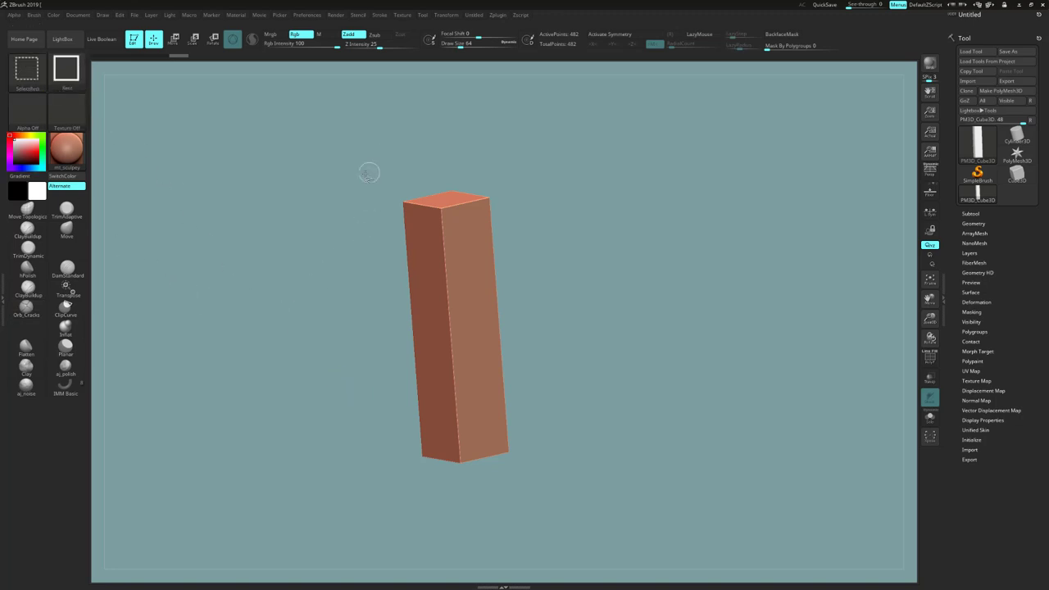
ctrl+shift+drag(366, 172, 433, 254)
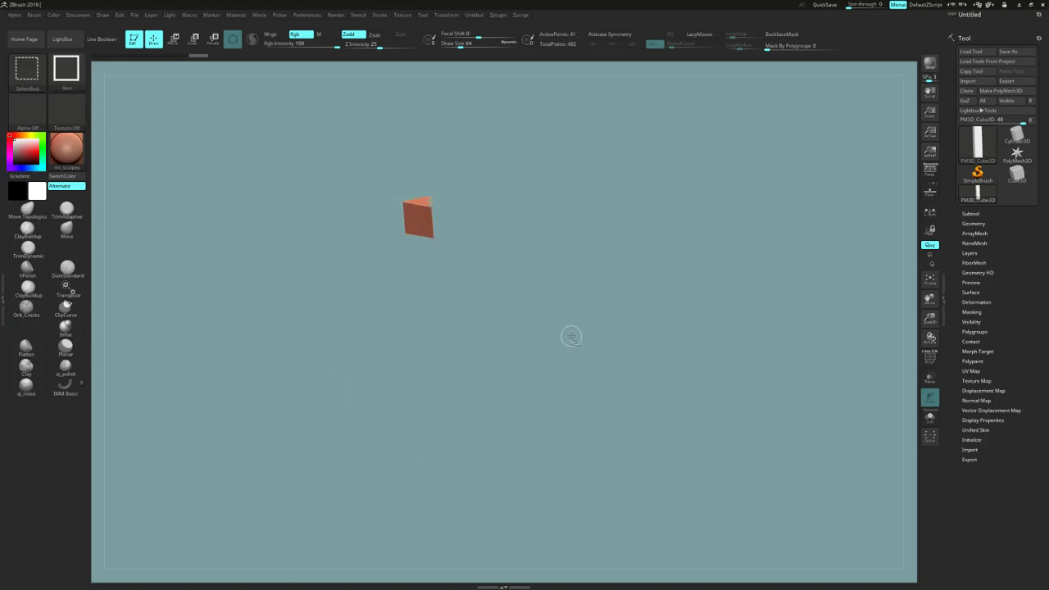
ctrl+shift+click(571, 336)
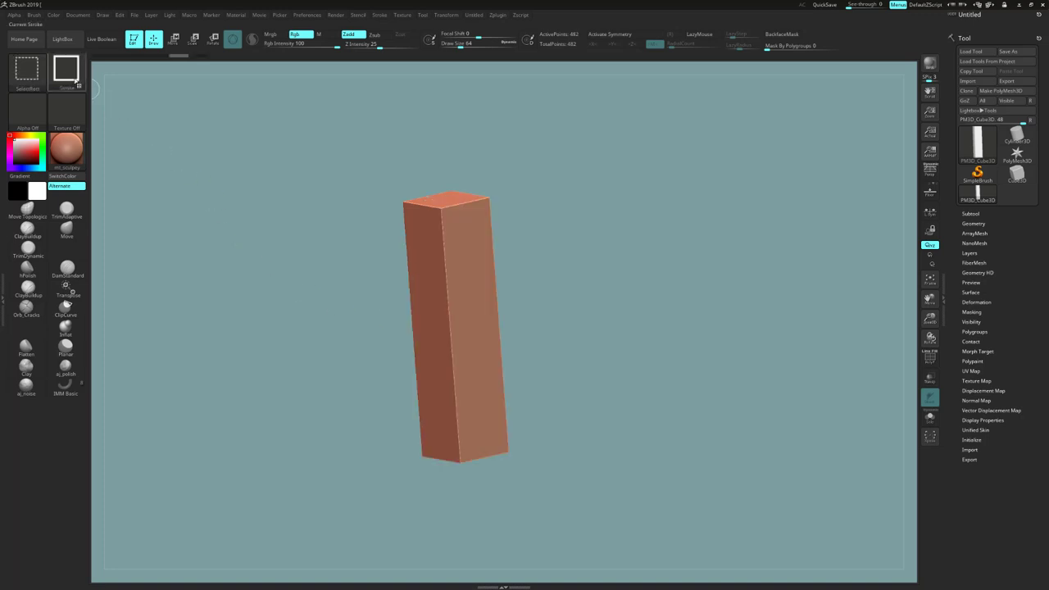
Choose ClipCurve as the clipping brush in place of SelectRect
mouse_move(30, 74)
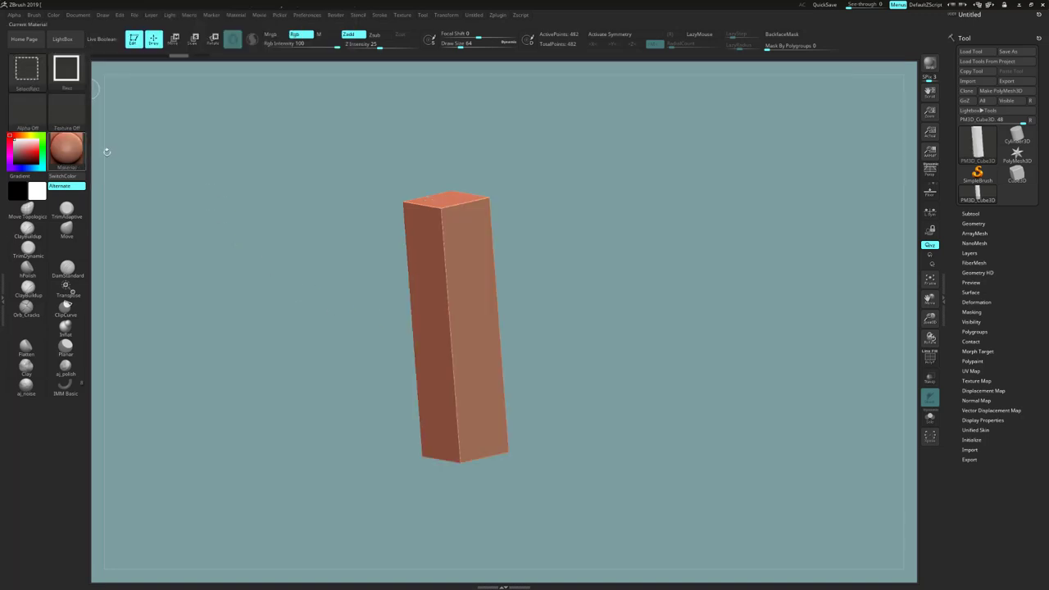
click(27, 69)
ctrl+shift+click(160, 121)
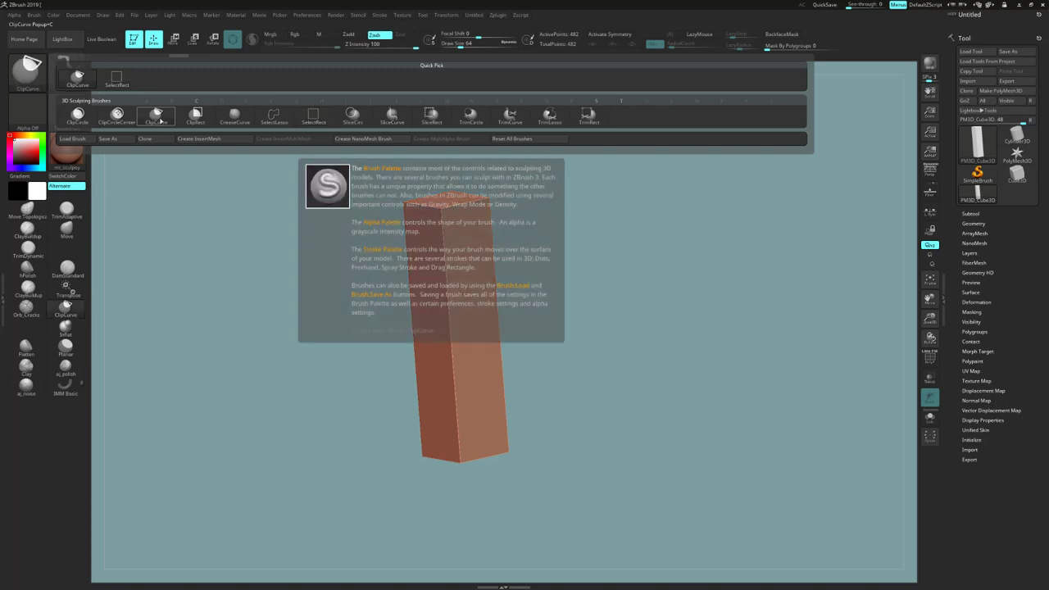
Try a slanted ClipCurve cut across one upper corner of the low-resolution box
mouse_move(594, 268)
alt+mouse_down()
mouse_move(621, 279)
mouse_move(606, 290)
alt+mouse_up()
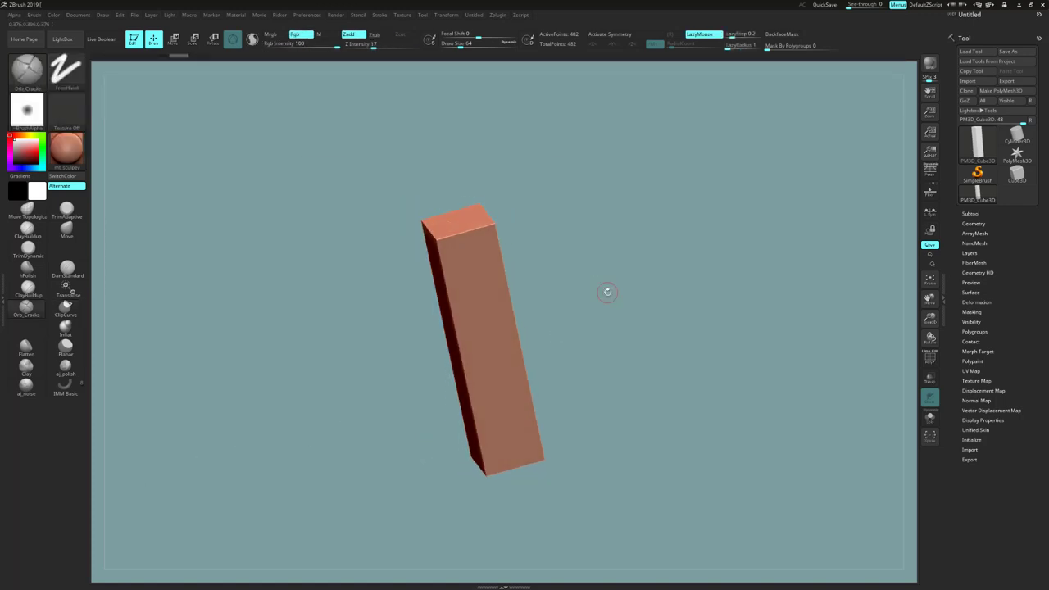
key(ctrl+shift)
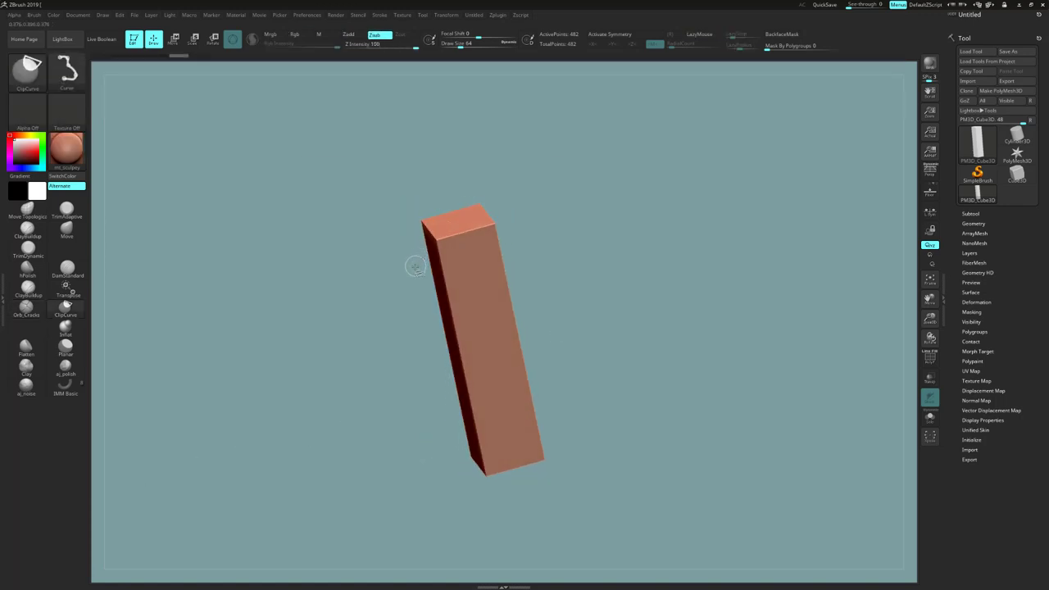
mouse_move(404, 300)
ctrl+shift+mouse_down()
mouse_move(428, 244)
mouse_move(428, 195)
mouse_move(459, 159)
ctrl+shift+mouse_up()
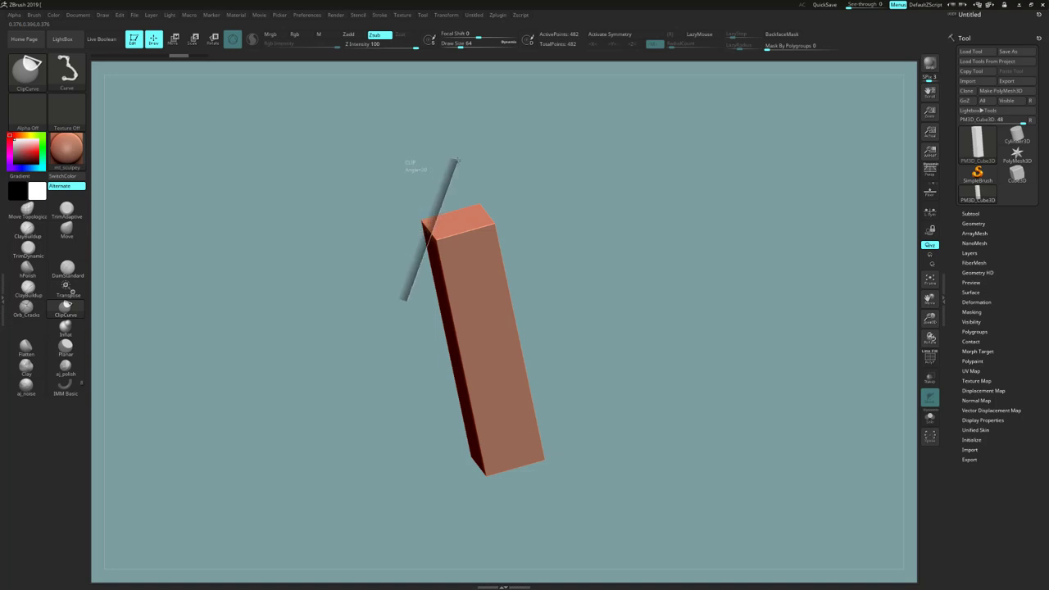
ctrl+shift+drag(458, 159, 457, 159)
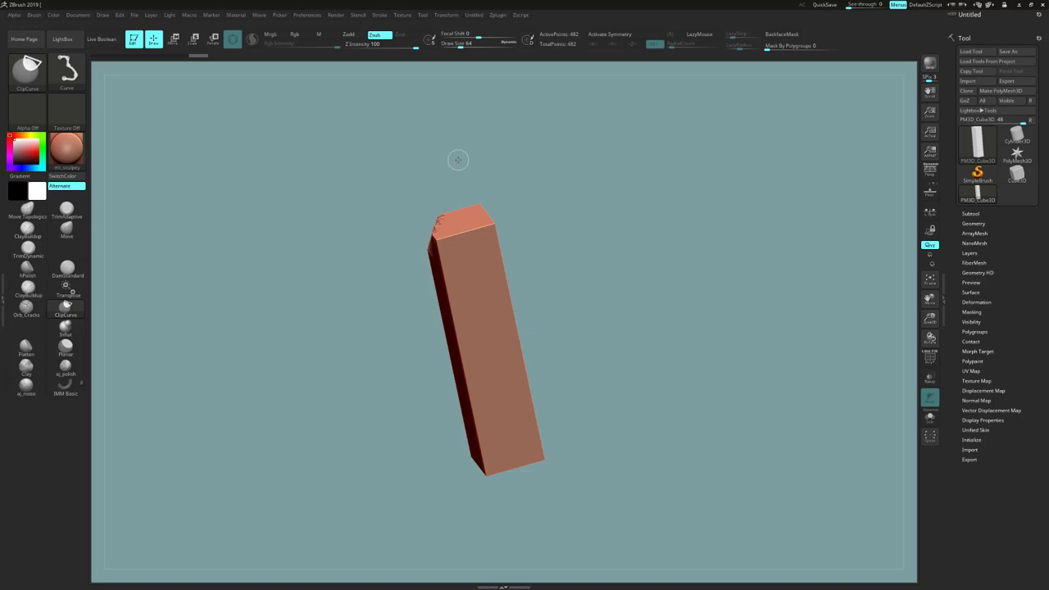
Convert the box to a DynaMesh at resolution 312
mouse_move(564, 259)
mouse_down()
mouse_move(611, 286)
mouse_move(622, 280)
mouse_up()
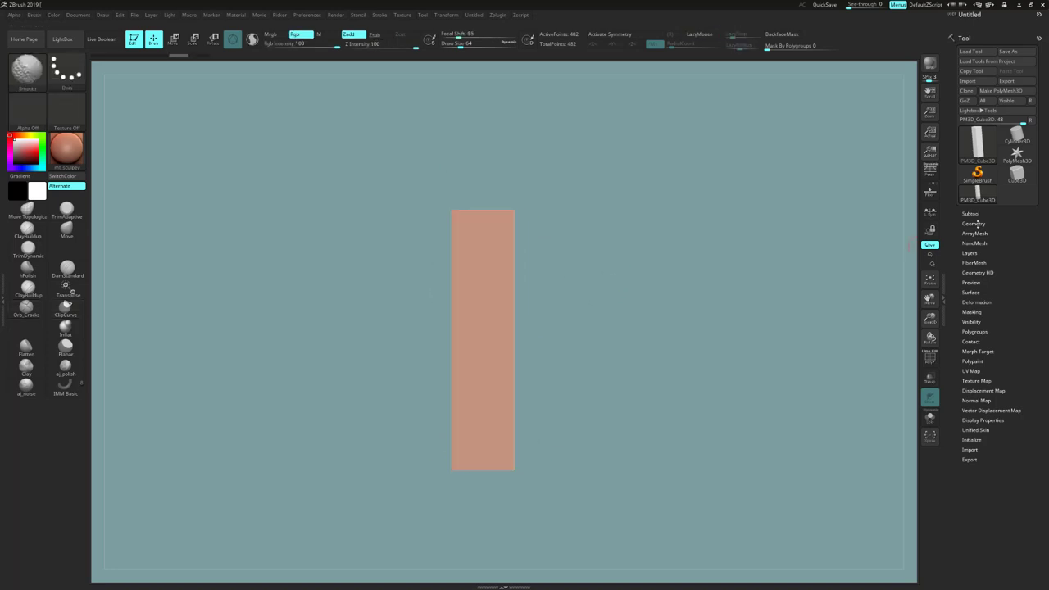
click(973, 223)
scroll(983, 328, down, 2)
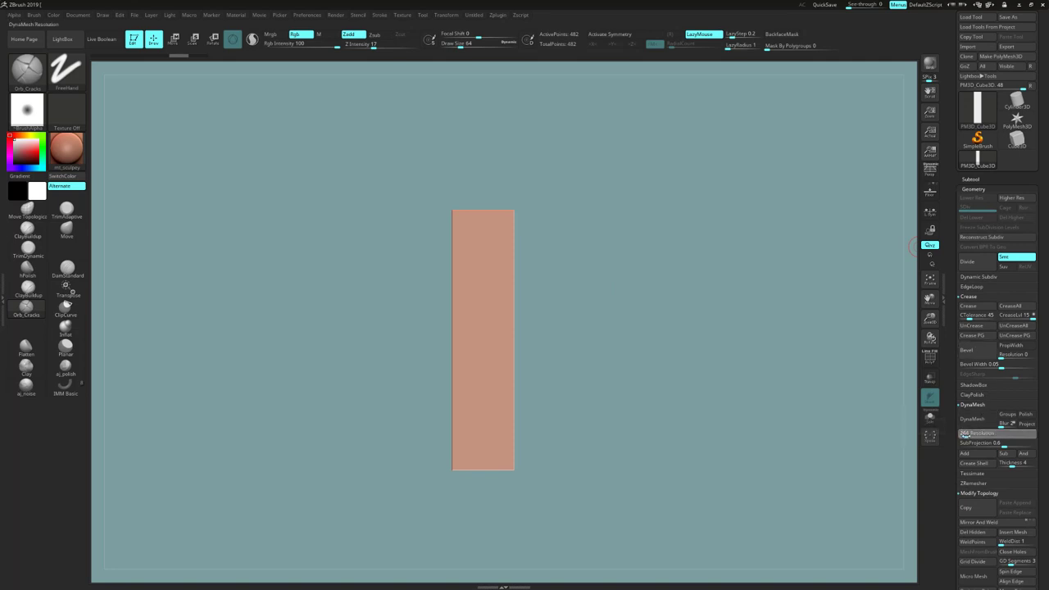
click(972, 418)
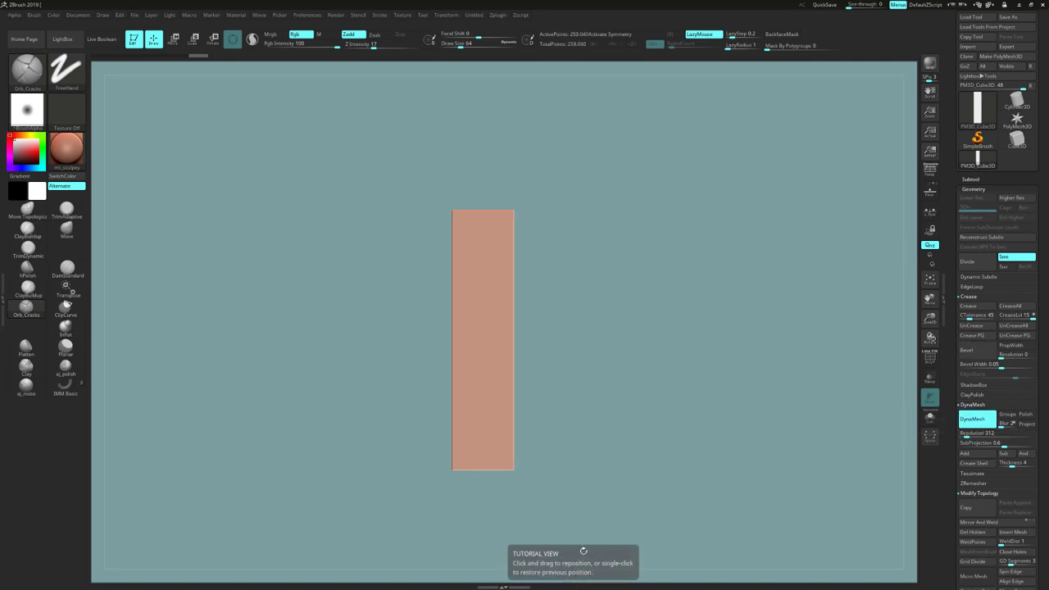
Bevel the column's upper-left and lower-left corners in the front view with slanted ClipCurve cuts
drag(581, 552, 566, 389)
drag(421, 253, 655, 331)
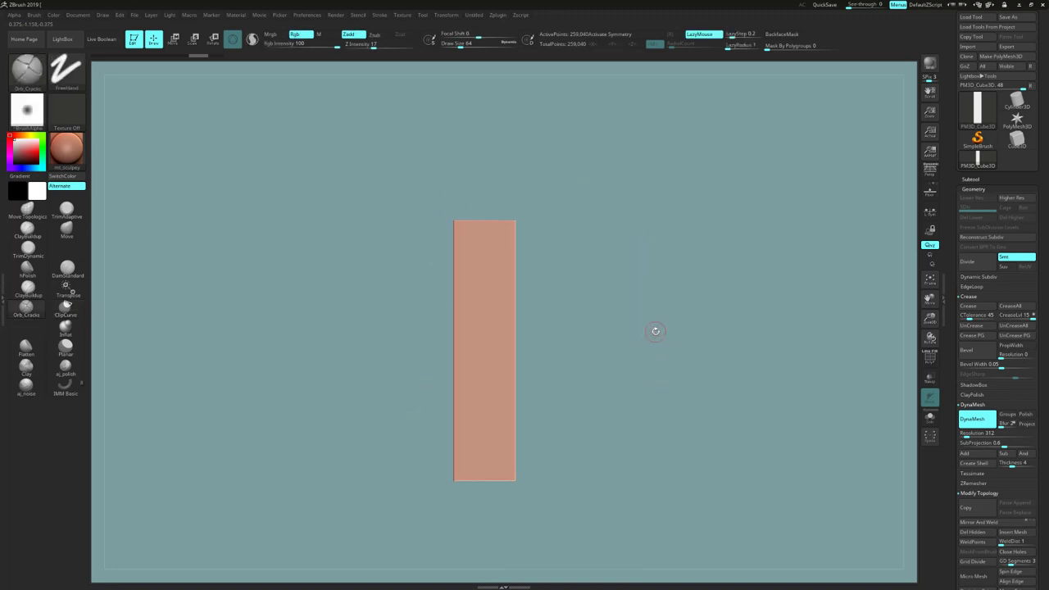
mouse_move(440, 273)
ctrl+shift+mouse_down()
mouse_move(463, 194)
mouse_move(464, 205)
ctrl+shift+mouse_up()
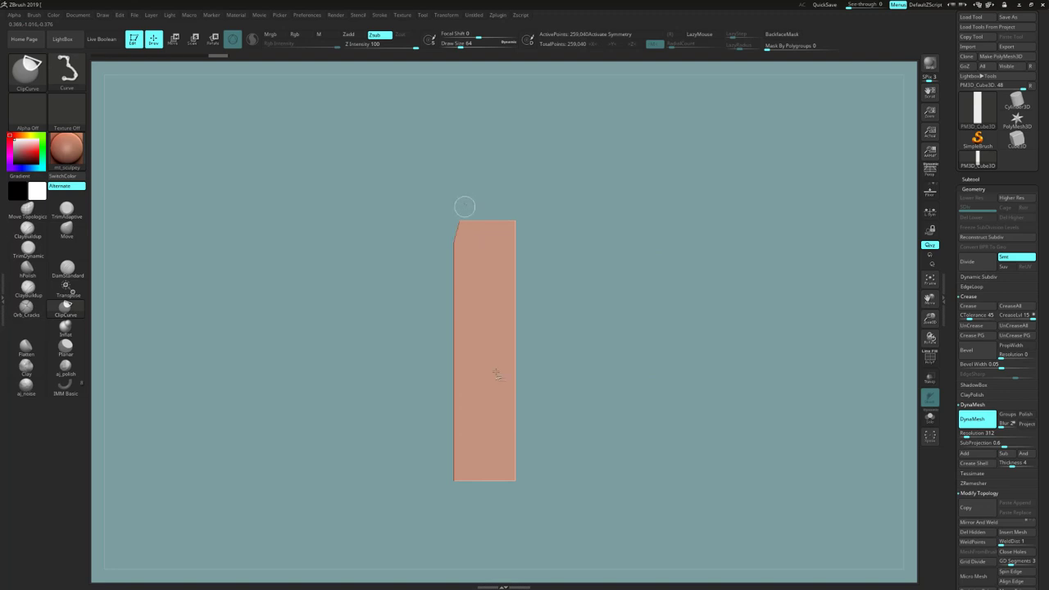
ctrl+shift+drag(471, 505, 445, 445)
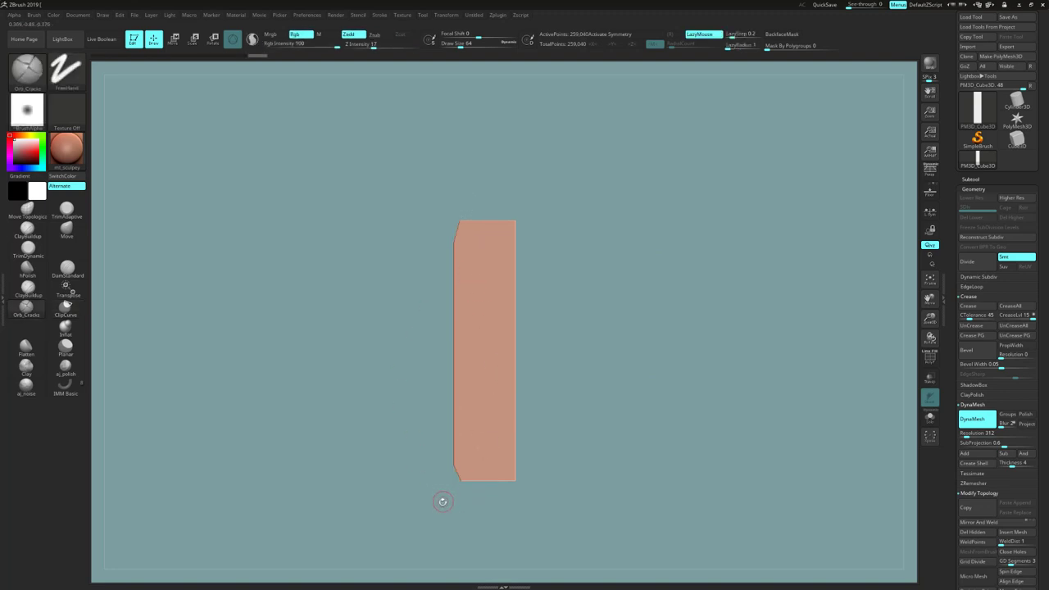
Try a large ClipCurve cut sweeping diagonally over the column's upper part, and undo it
key(ctrl+shift)
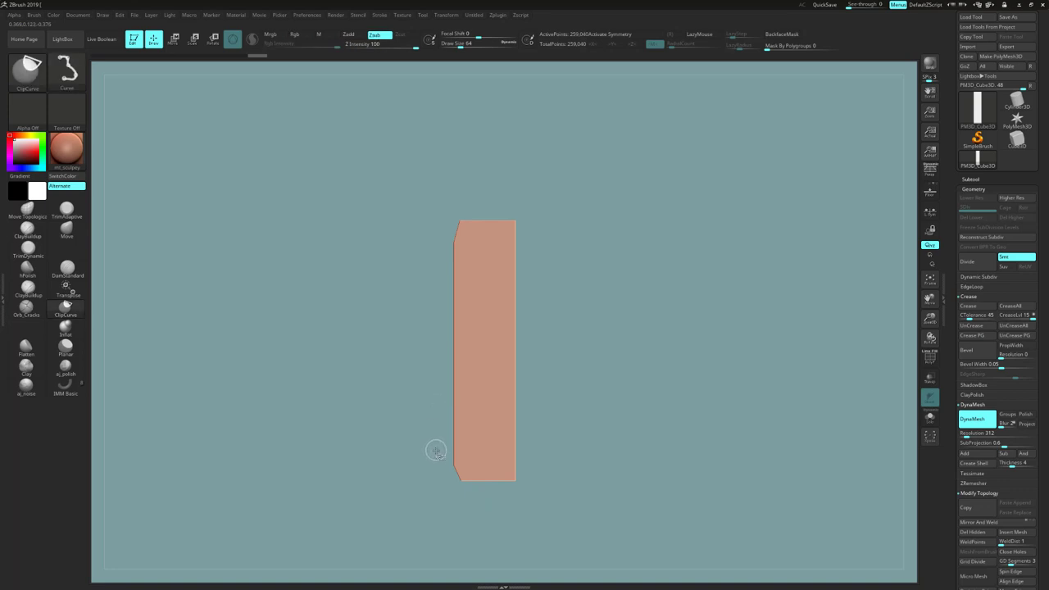
mouse_move(433, 447)
ctrl+shift+mouse_down()
mouse_move(423, 336)
mouse_move(439, 309)
mouse_move(432, 328)
mouse_move(511, 265)
mouse_move(570, 244)
mouse_move(585, 309)
mouse_move(571, 159)
mouse_move(578, 143)
mouse_move(635, 125)
ctrl+shift+mouse_up()
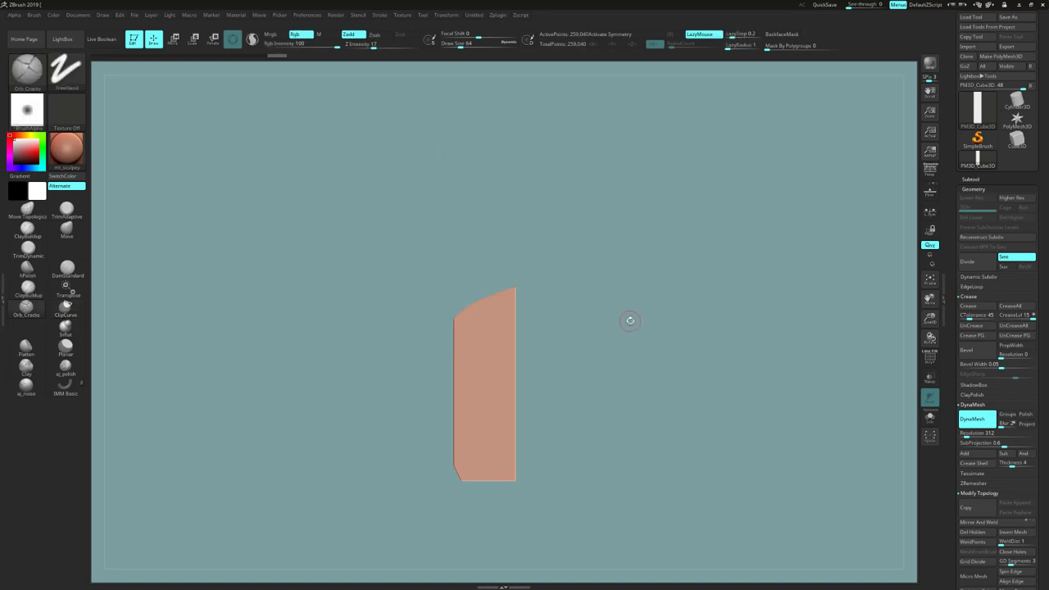
key(ctrl+z)
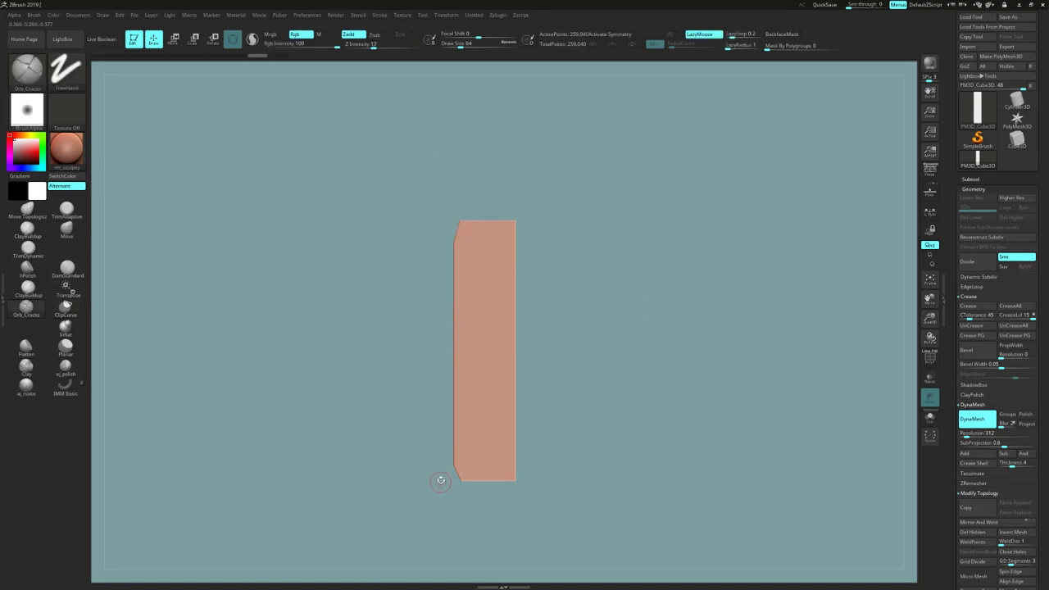
Try a bent ClipCurve cut rising along the lower left side and across the column's middle, and undo it
key(ctrl)
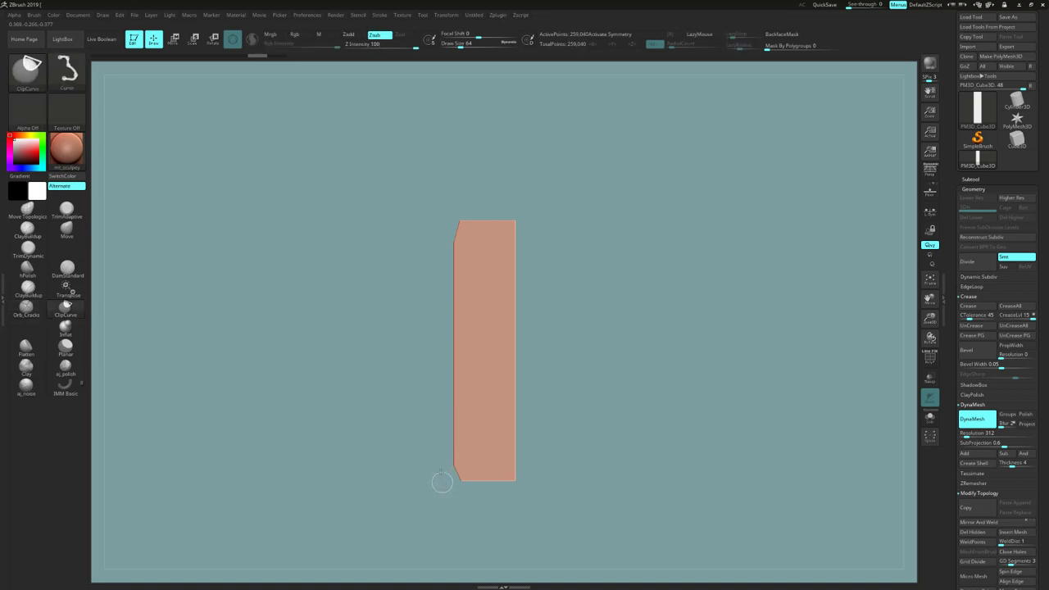
mouse_move(439, 480)
ctrl+shift+mouse_down()
mouse_move(431, 363)
mouse_move(453, 341)
ctrl+shift+mouse_up()
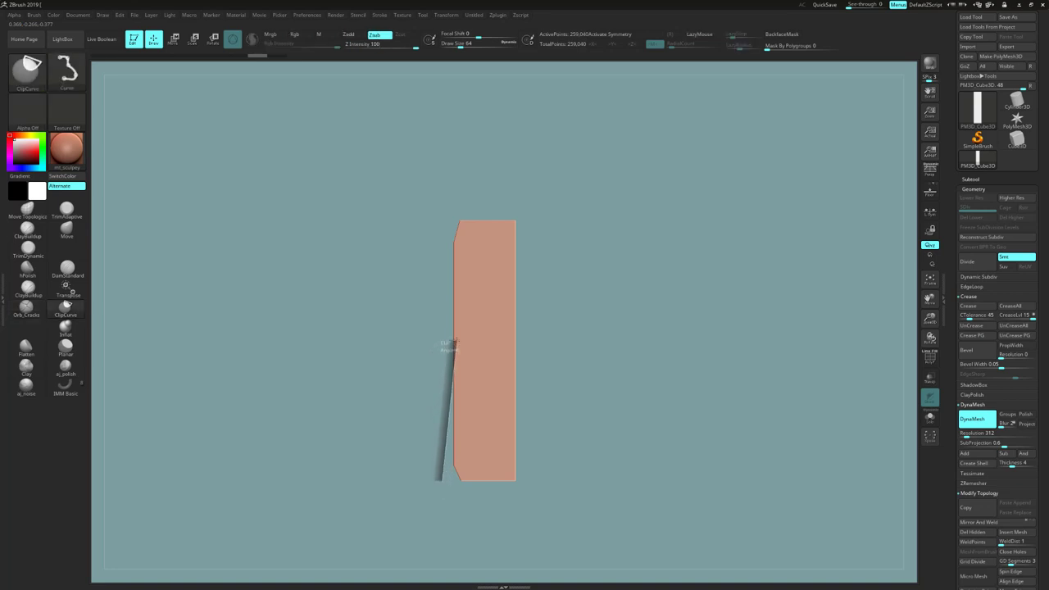
mouse_move(453, 340)
ctrl+shift+mouse_down()
mouse_move(548, 271)
mouse_move(573, 321)
mouse_move(552, 244)
mouse_move(564, 256)
ctrl+shift+mouse_up()
drag(581, 423, 598, 426)
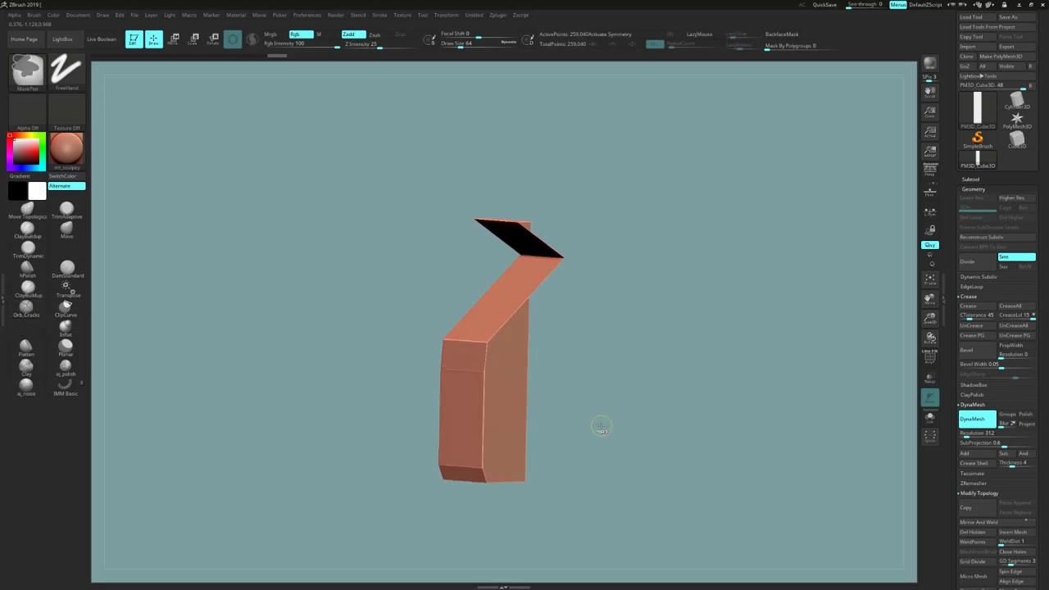
key(ctrl+z)
Bevel the column's remaining upper corners with short slanted ClipCurve cuts from several angles
drag(594, 281, 606, 289)
ctrl+shift+drag(492, 189, 533, 258)
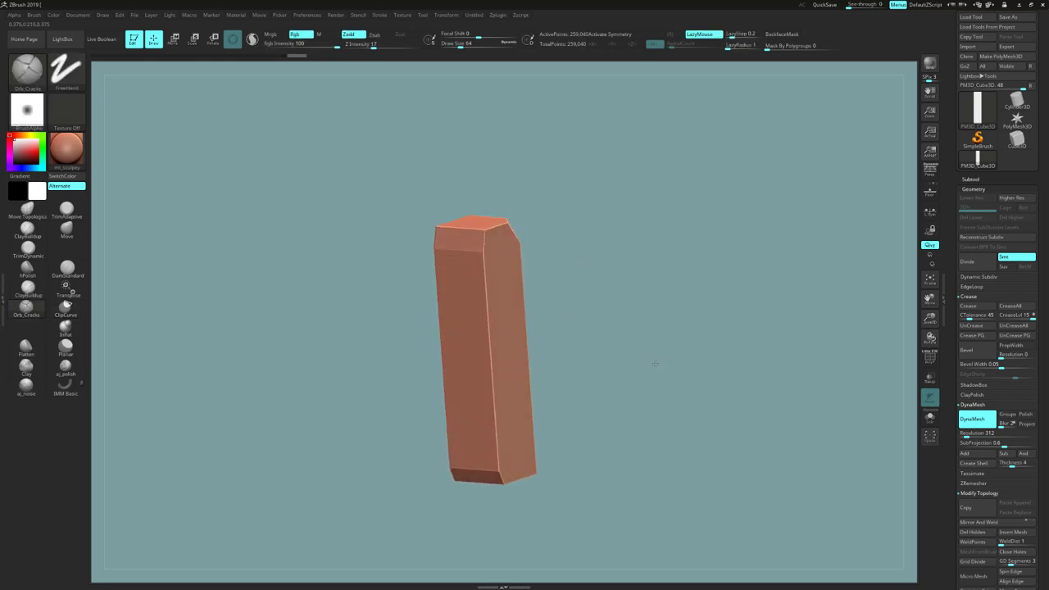
drag(623, 373, 653, 383)
ctrl+shift+drag(413, 279, 438, 219)
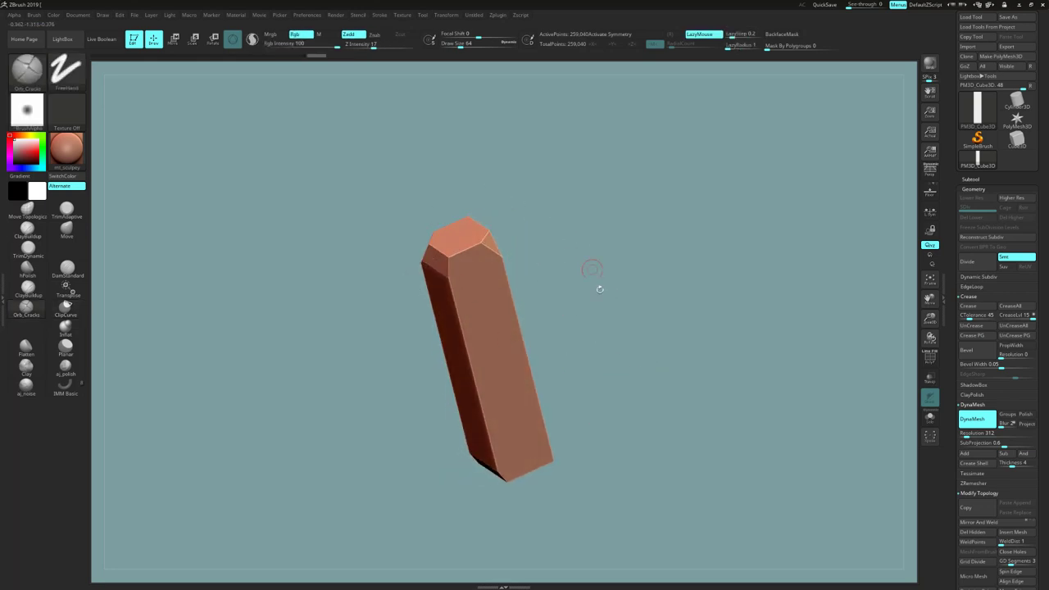
drag(599, 289, 621, 276)
ctrl+shift+drag(459, 249, 507, 197)
mouse_move(602, 254)
mouse_down()
mouse_move(627, 315)
mouse_move(499, 260)
mouse_up()
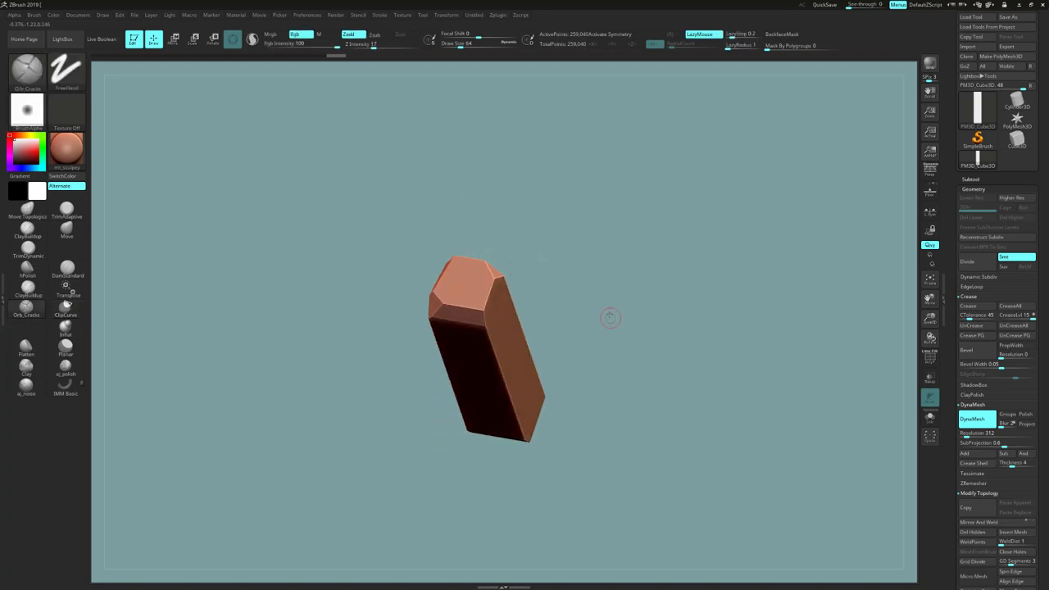
Shave slightly slanted facets along the column's long vertical edges and upper corner with ClipCurve cuts
mouse_move(608, 316)
mouse_down()
mouse_move(596, 412)
mouse_move(574, 467)
mouse_move(618, 436)
mouse_up()
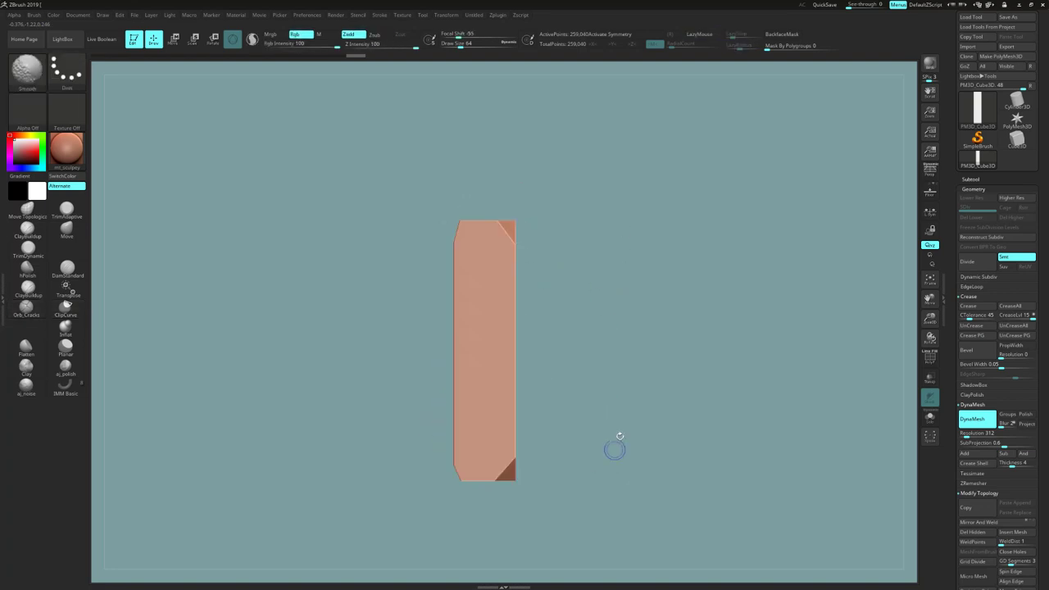
ctrl+shift+drag(447, 490, 449, 219)
drag(409, 270, 385, 344)
mouse_move(434, 488)
ctrl+shift+mouse_down()
mouse_move(442, 269)
mouse_move(459, 246)
ctrl+shift+mouse_up()
mouse_move(517, 207)
ctrl+shift+mouse_down()
mouse_move(528, 346)
mouse_move(598, 295)
ctrl+shift+mouse_up()
ctrl+shift+drag(524, 207, 549, 480)
drag(573, 443, 565, 369)
mouse_move(527, 241)
ctrl+shift+mouse_down()
mouse_move(514, 288)
mouse_move(537, 447)
ctrl+shift+mouse_up()
mouse_move(574, 426)
mouse_down()
mouse_move(491, 438)
mouse_move(648, 405)
mouse_move(670, 357)
mouse_move(588, 405)
mouse_move(615, 421)
mouse_move(587, 443)
mouse_move(676, 335)
mouse_move(651, 364)
mouse_move(650, 393)
mouse_move(657, 344)
mouse_move(653, 390)
mouse_move(674, 377)
mouse_move(674, 363)
mouse_move(644, 386)
mouse_move(670, 370)
mouse_up()
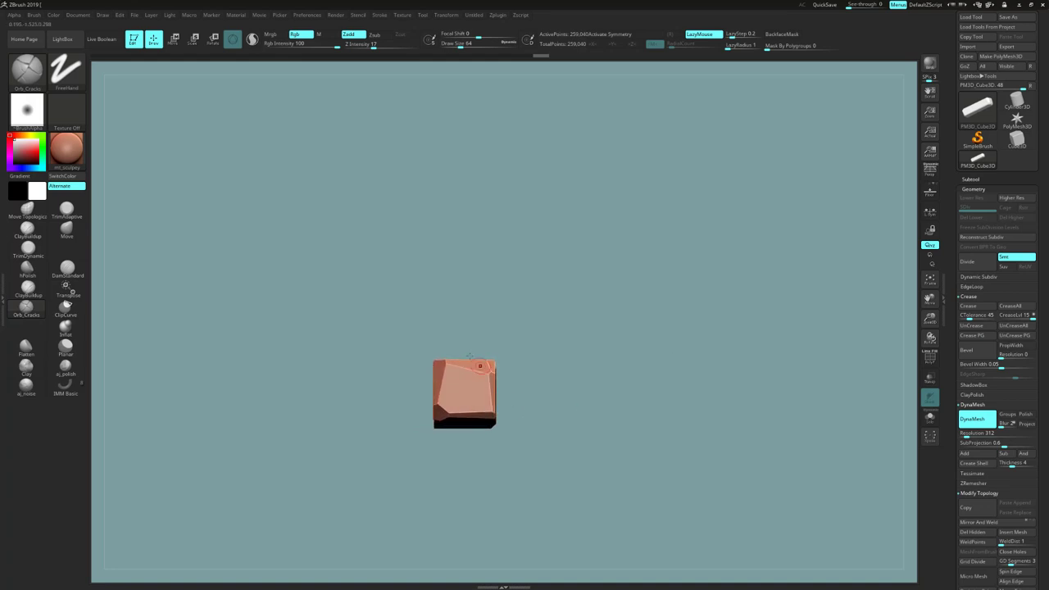
Try V-shaped ClipCurve notches in the far edge of the column's top face, seen from above, and undo them
key(ctrl+shift)
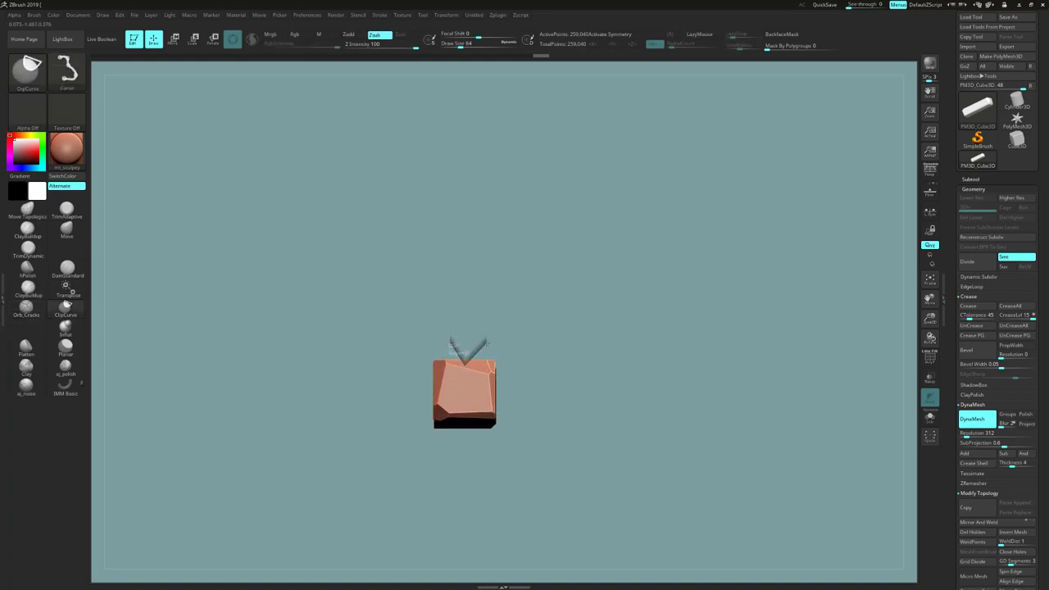
ctrl+shift+drag(487, 342, 488, 341)
mouse_move(608, 347)
mouse_down()
mouse_move(611, 400)
mouse_move(585, 423)
mouse_move(599, 423)
mouse_move(596, 380)
mouse_up()
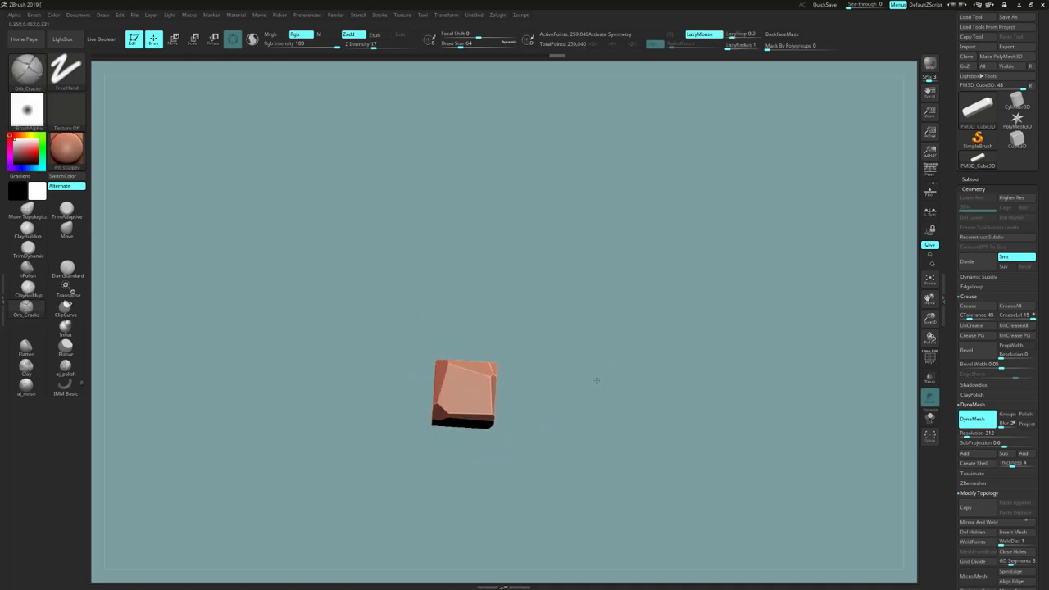
key(ctrl+shift)
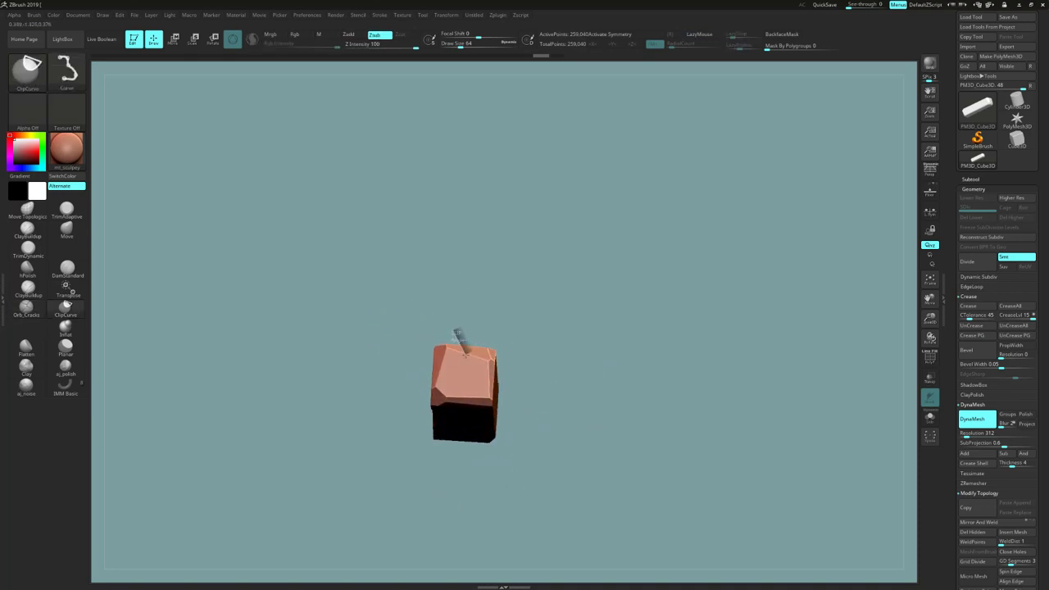
mouse_move(587, 308)
mouse_down()
mouse_move(590, 365)
mouse_move(604, 352)
mouse_move(634, 370)
mouse_move(621, 354)
mouse_up()
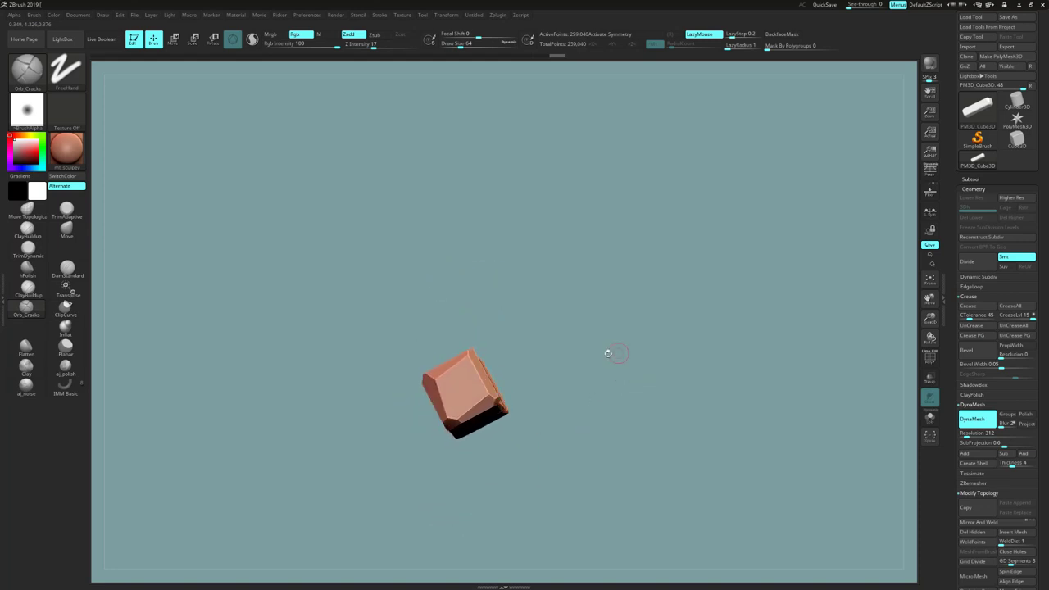
Try ClipCurve notches across the edge of the column's top face from rotated, tilted angles, and undo them
key(ctrl+shift)
ctrl+shift+drag(425, 353, 448, 363)
mouse_move(457, 320)
mouse_down()
mouse_move(562, 347)
mouse_move(536, 304)
mouse_up()
key(ctrl)
key(ctrl+shift)
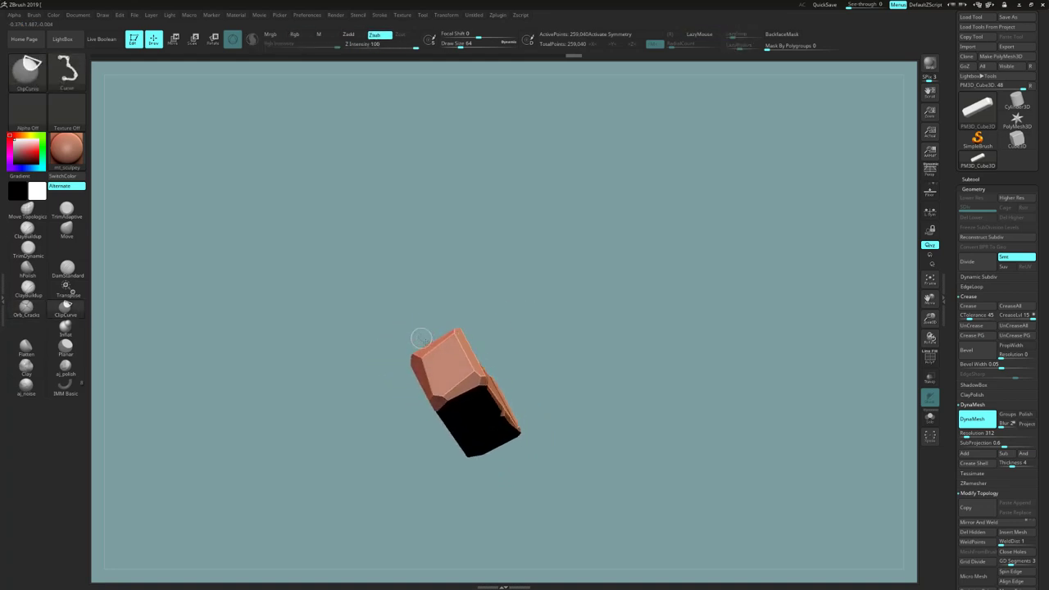
ctrl+shift+drag(438, 348, 445, 304)
mouse_move(548, 304)
mouse_down()
mouse_move(629, 403)
mouse_move(601, 329)
mouse_up()
key(ctrl)
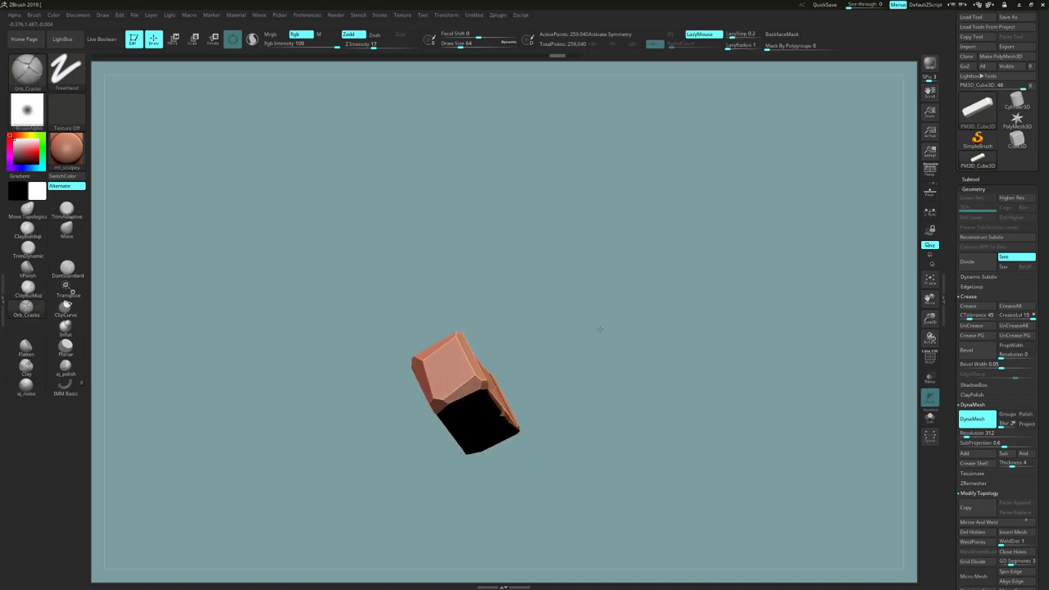
Cut a small V-shaped notch into the edge of the column's top face with ClipCurve
key(ctrl+shift)
ctrl+shift+drag(445, 338, 475, 295)
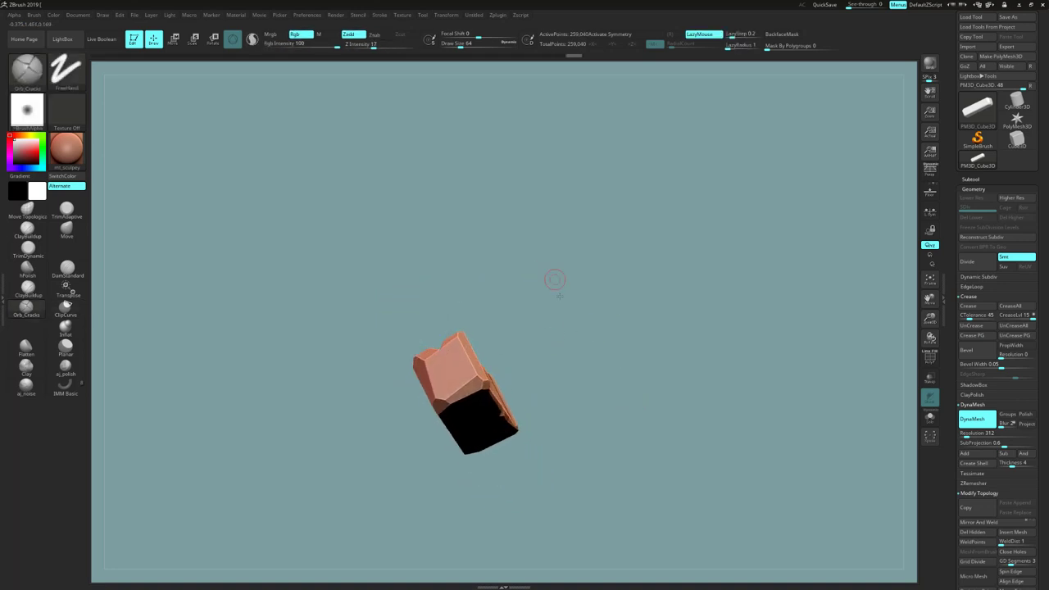
drag(554, 281, 571, 342)
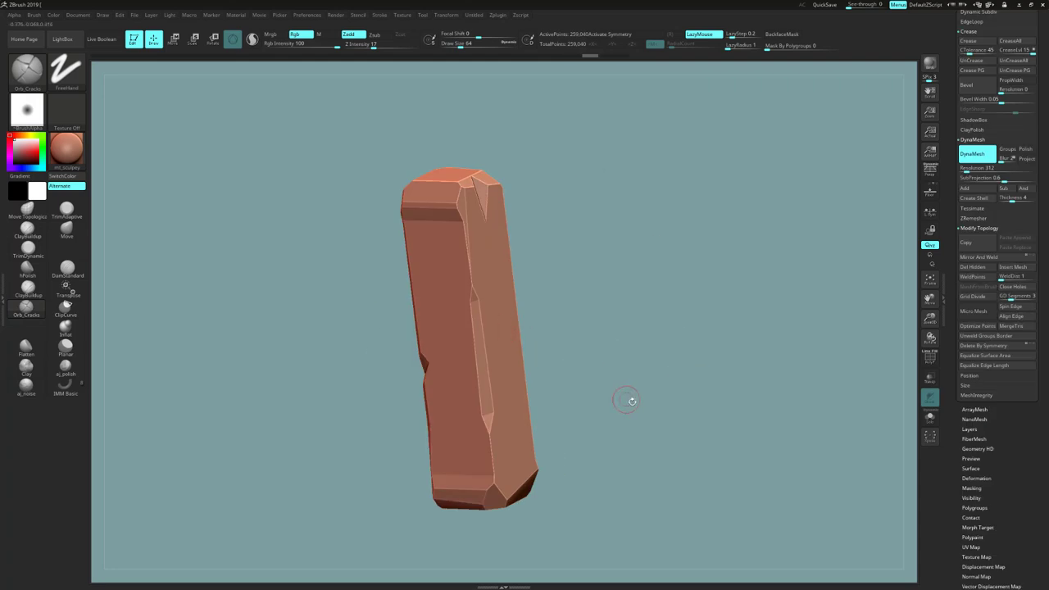
Examine the notched column's facets and mesh topology from several sides, with the polyframe on and off
drag(610, 428, 632, 386)
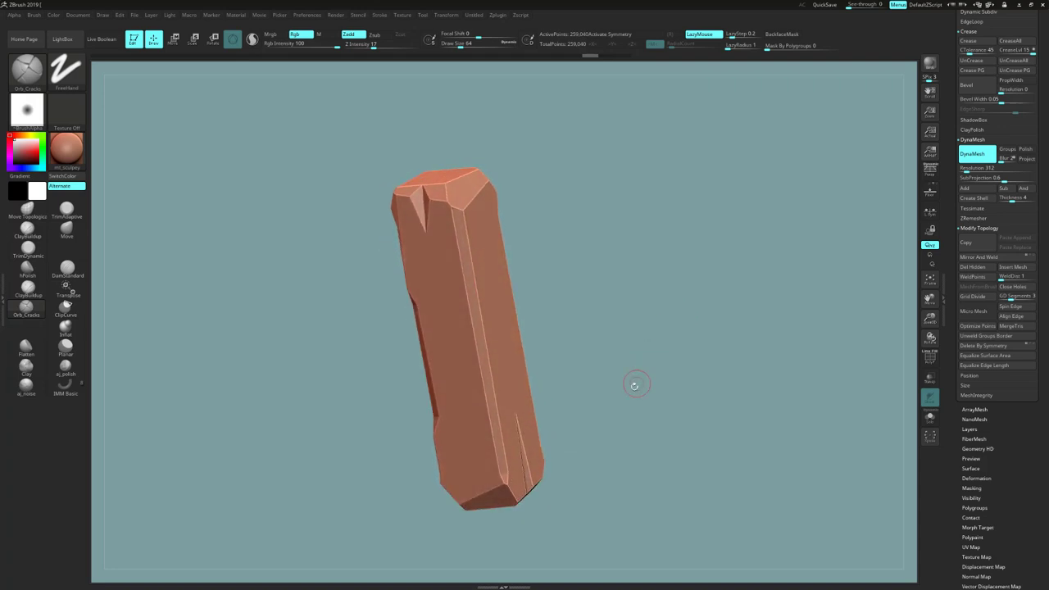
click(930, 358)
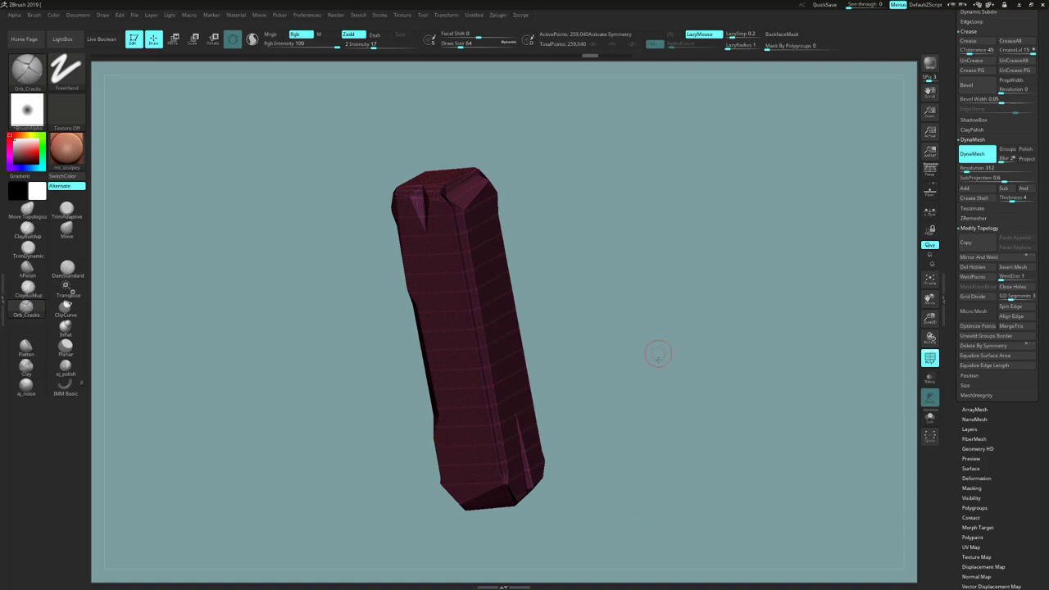
drag(656, 354, 625, 431)
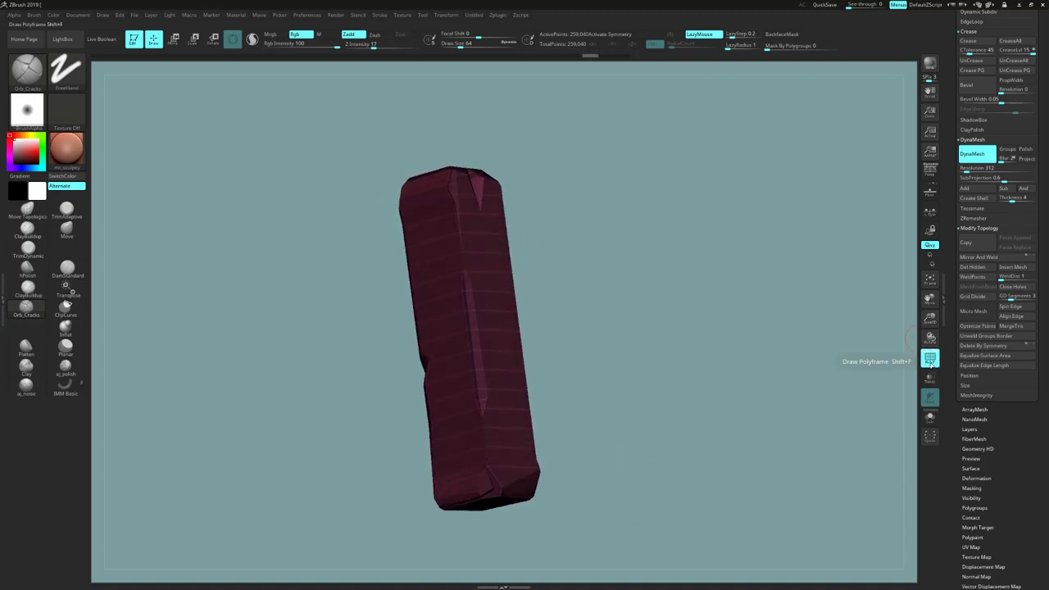
click(929, 358)
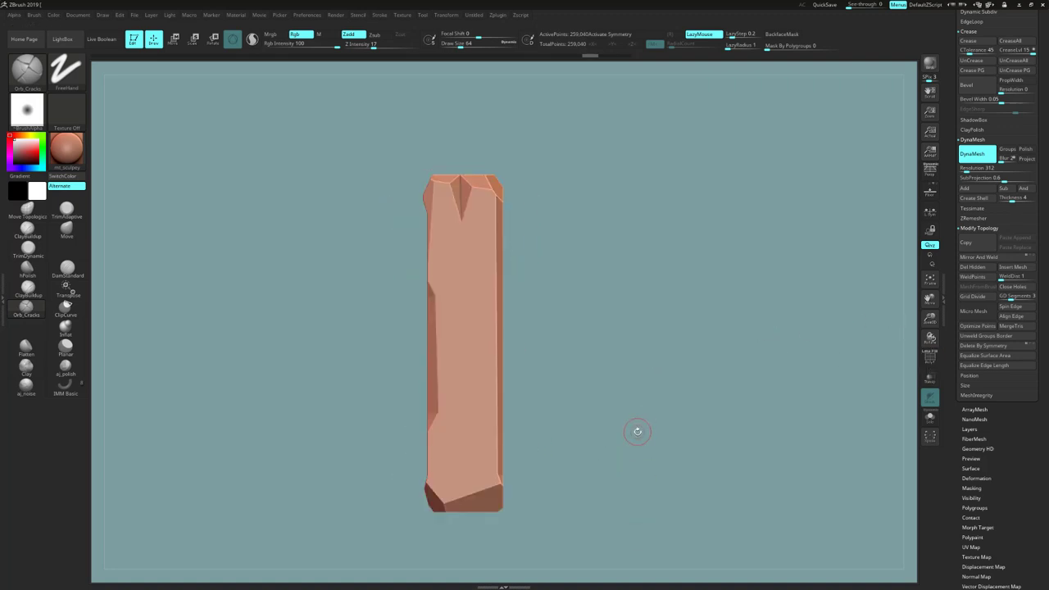
drag(642, 423, 656, 430)
click(930, 358)
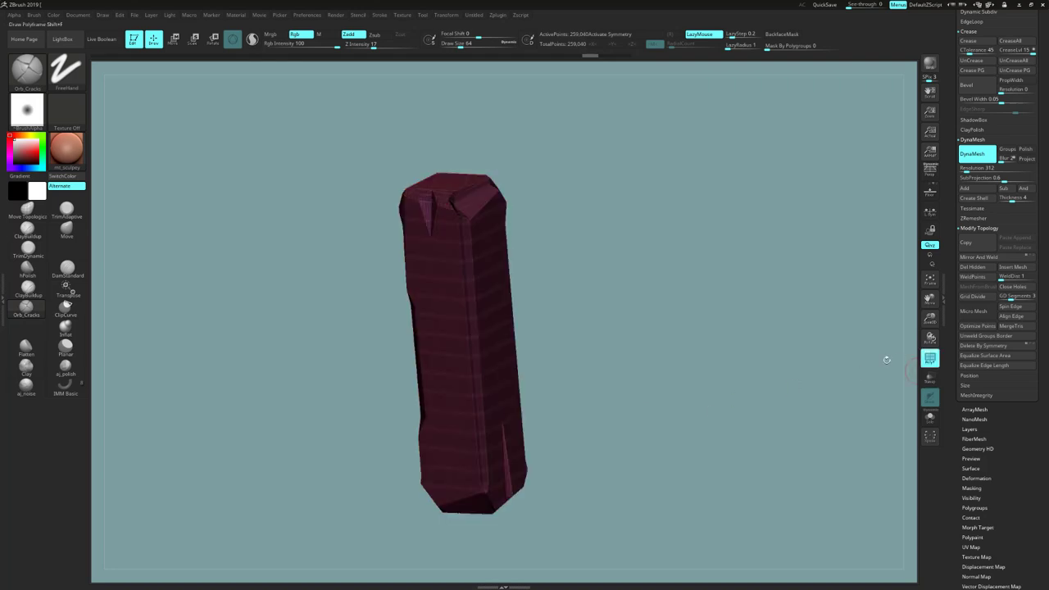
drag(620, 365, 628, 363)
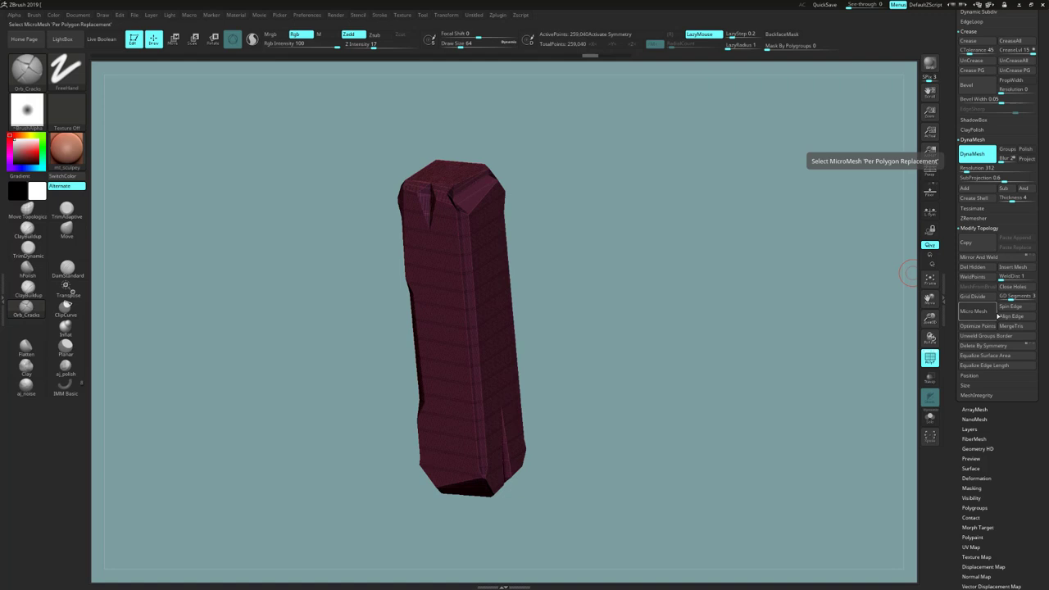
click(929, 358)
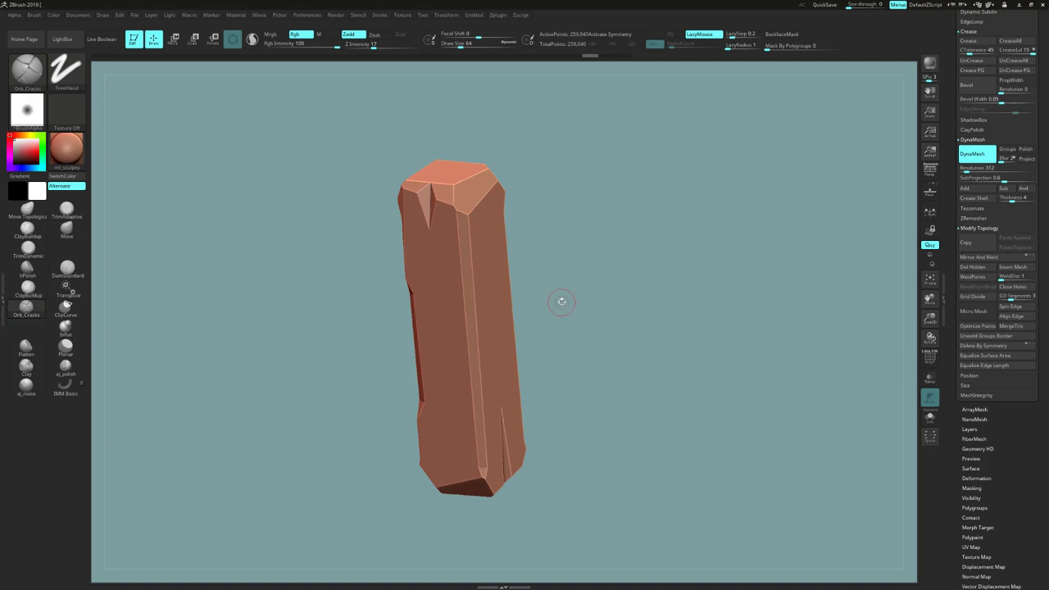
drag(660, 309, 669, 330)
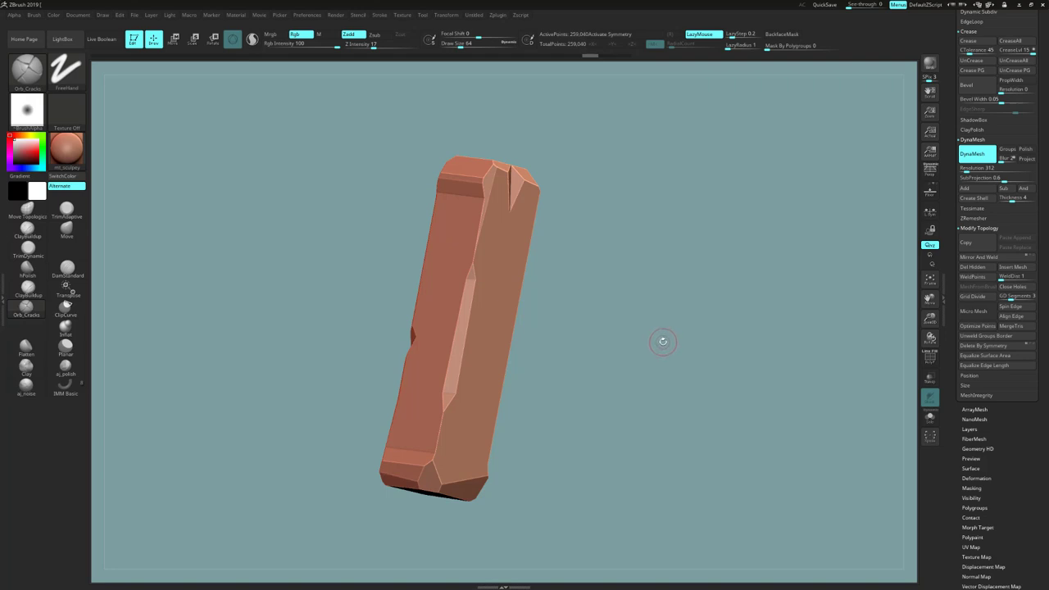
drag(663, 343, 623, 445)
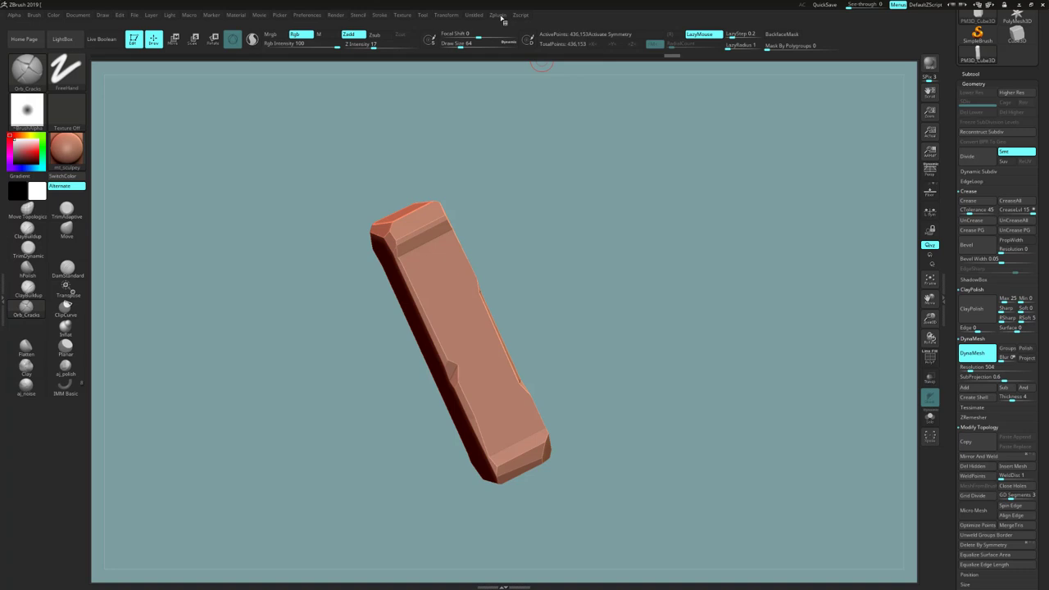
Pre-process the column in Decimation Master and decimate it at 1 %
click(498, 16)
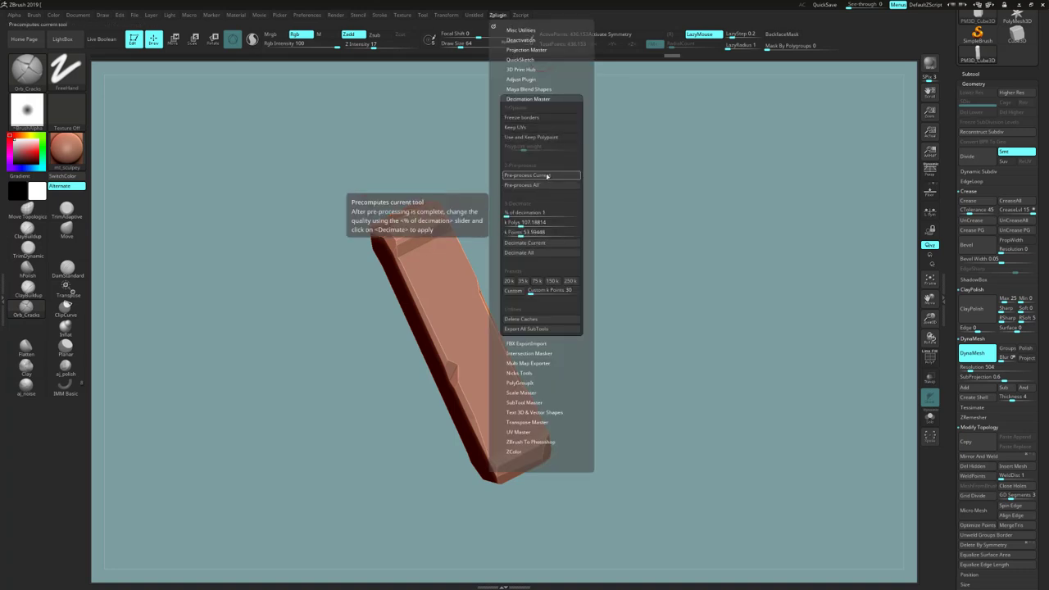
click(541, 175)
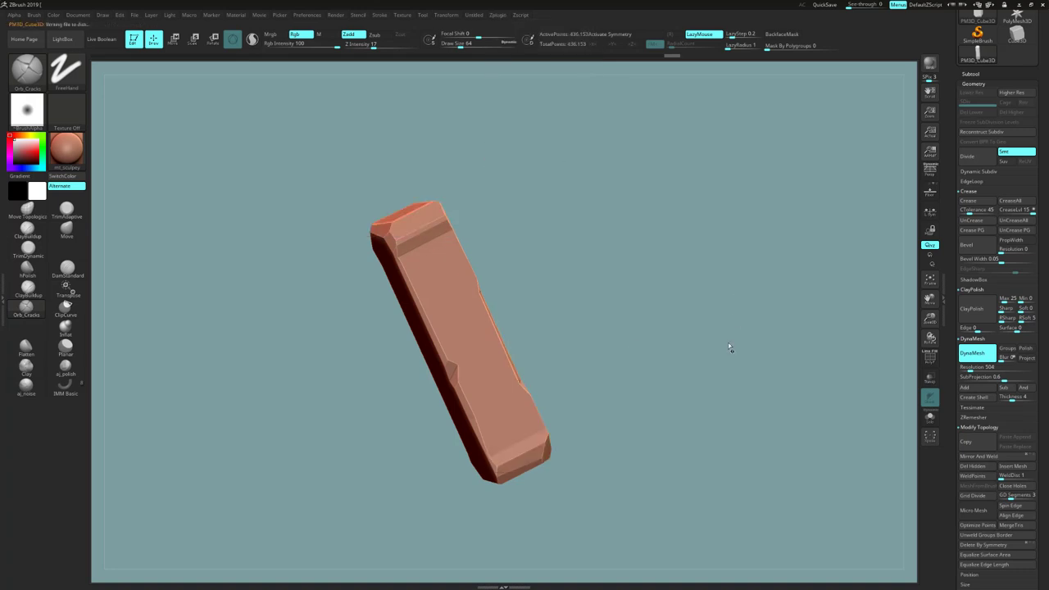
click(499, 15)
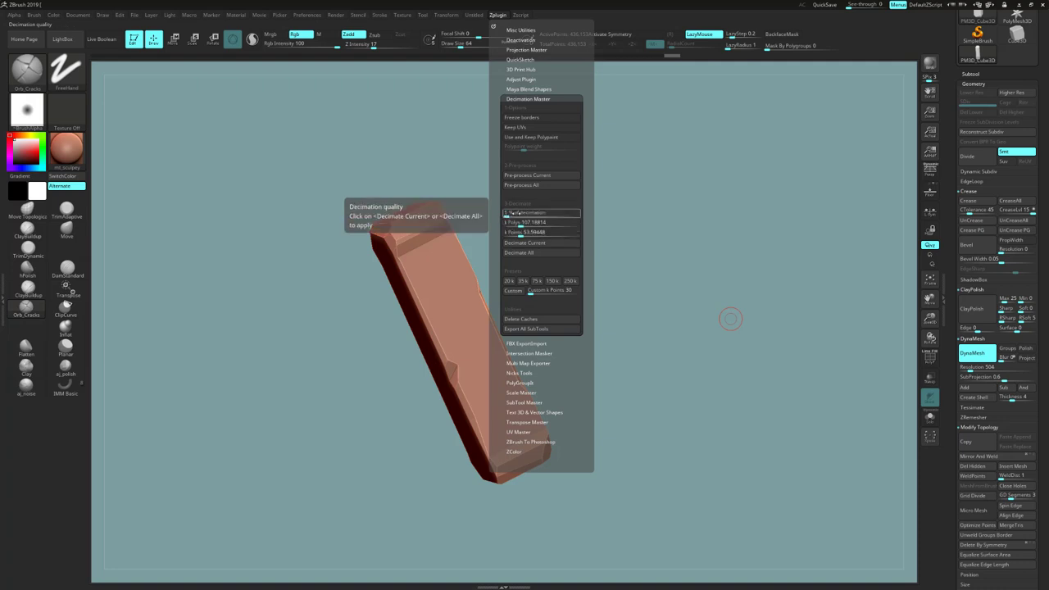
click(543, 248)
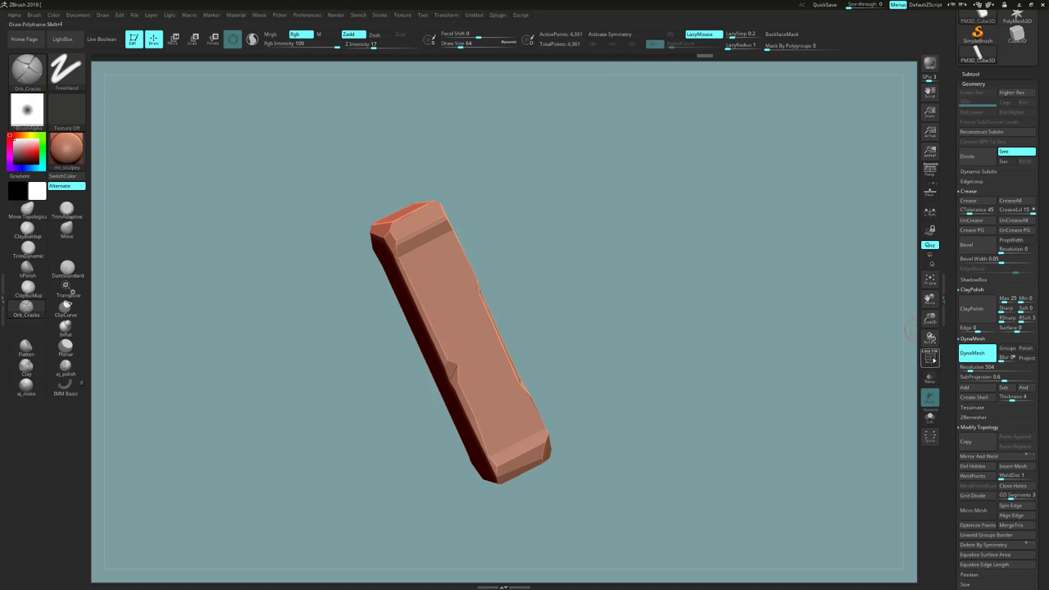
Show the polyframe, set the decimation percentage to .01, and decimate the column again
click(929, 358)
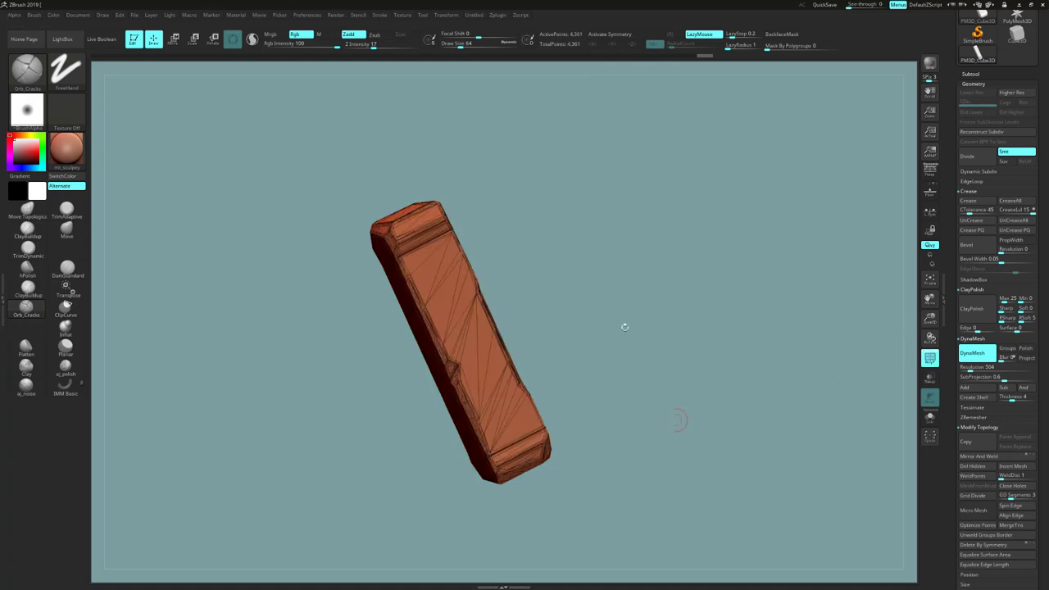
drag(625, 326, 552, 354)
drag(609, 280, 591, 287)
click(497, 15)
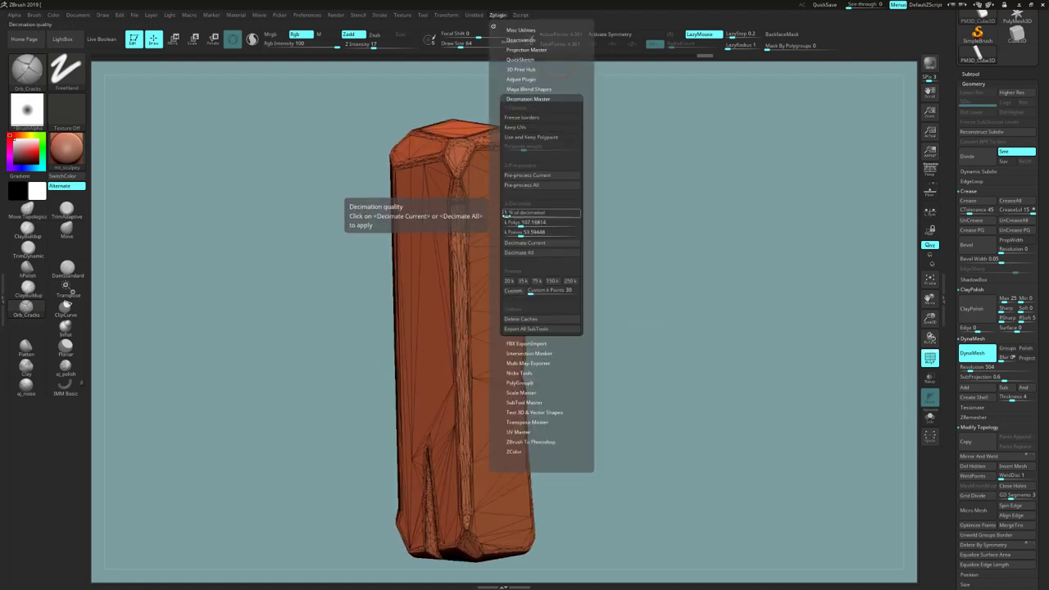
click(506, 214)
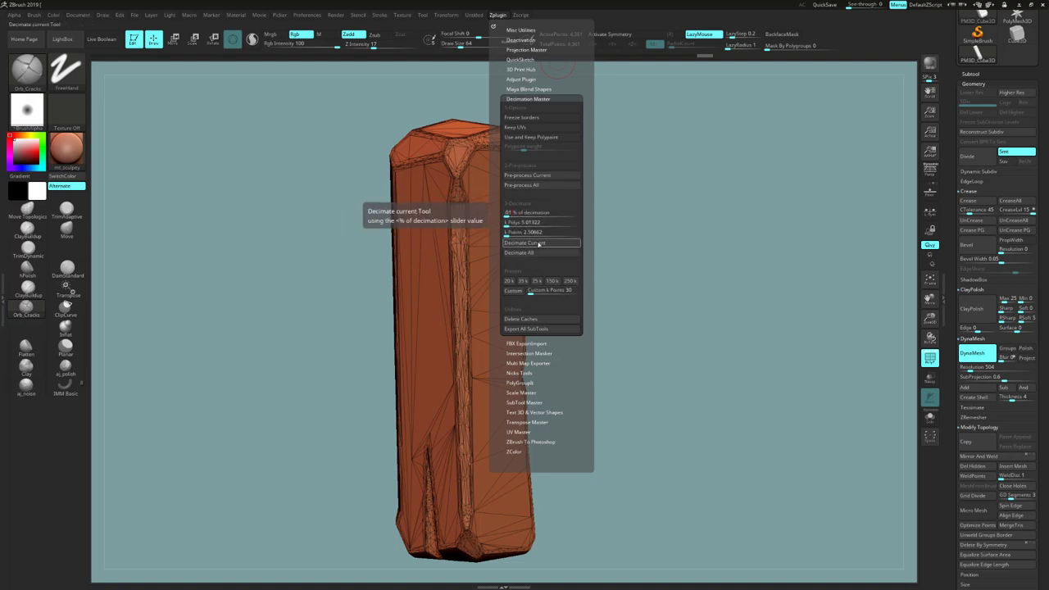
click(538, 242)
drag(538, 243, 681, 361)
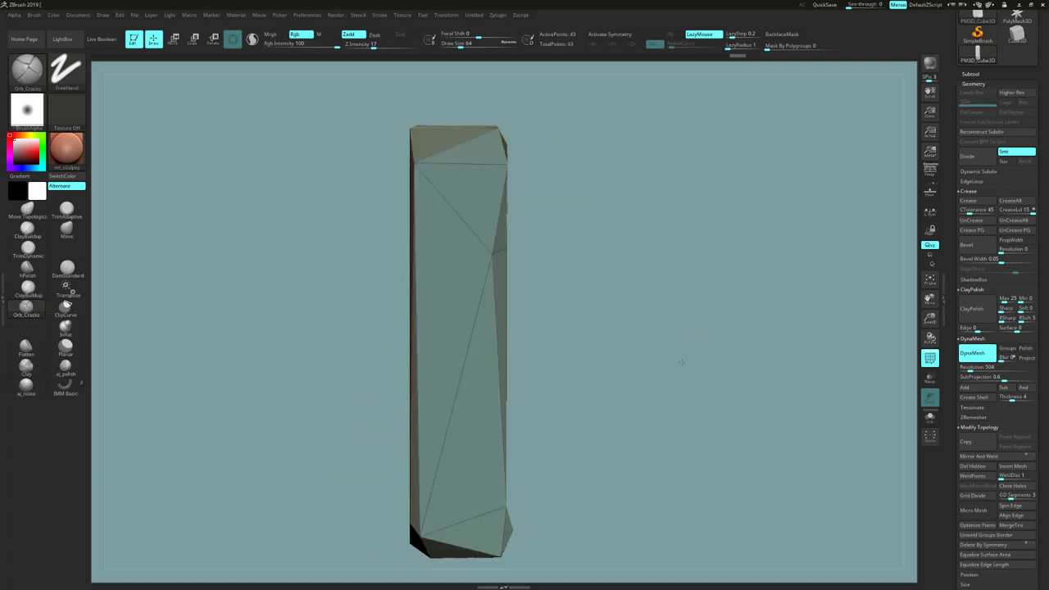
Decimate the column less aggressively so its chips and notches keep their shape
click(497, 15)
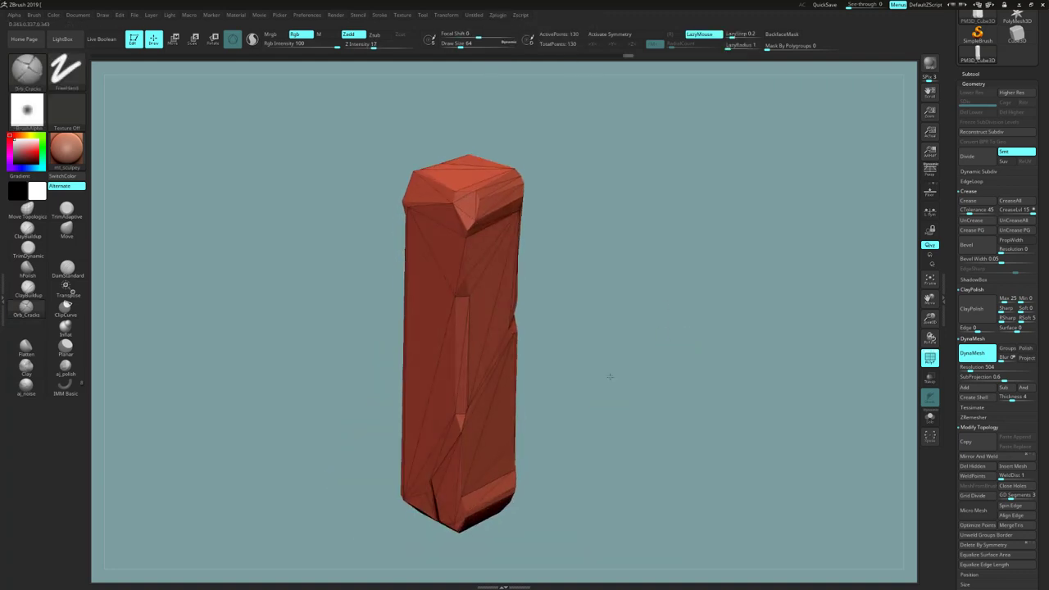
drag(609, 375, 601, 375)
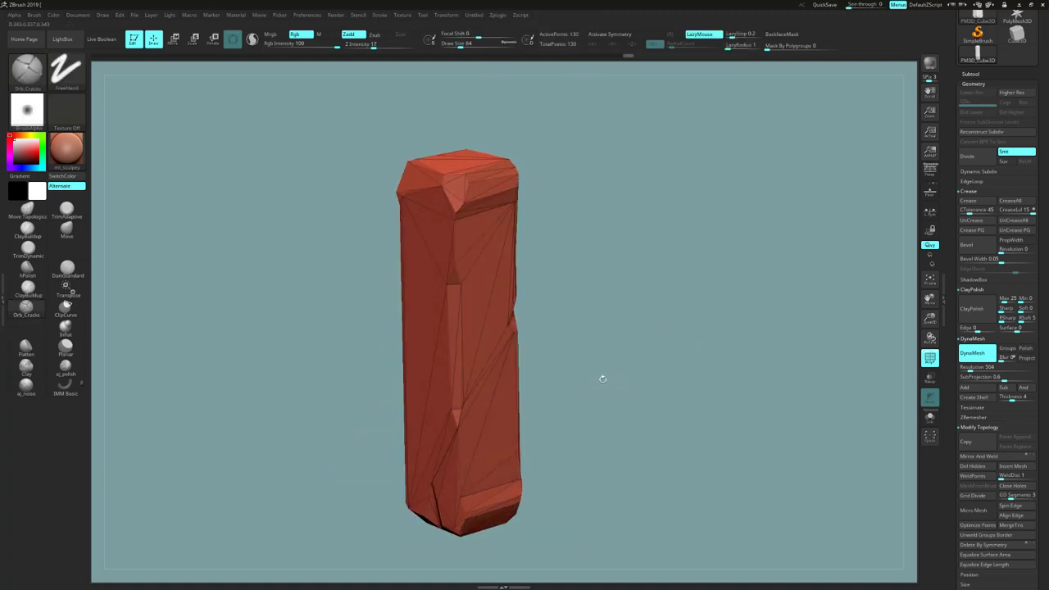
click(499, 17)
Examine the decimated column's notches and triangulation from several sides, with the polyframe on and off
mouse_move(599, 468)
mouse_down()
mouse_move(606, 437)
mouse_move(693, 473)
mouse_move(679, 471)
mouse_move(780, 430)
mouse_up()
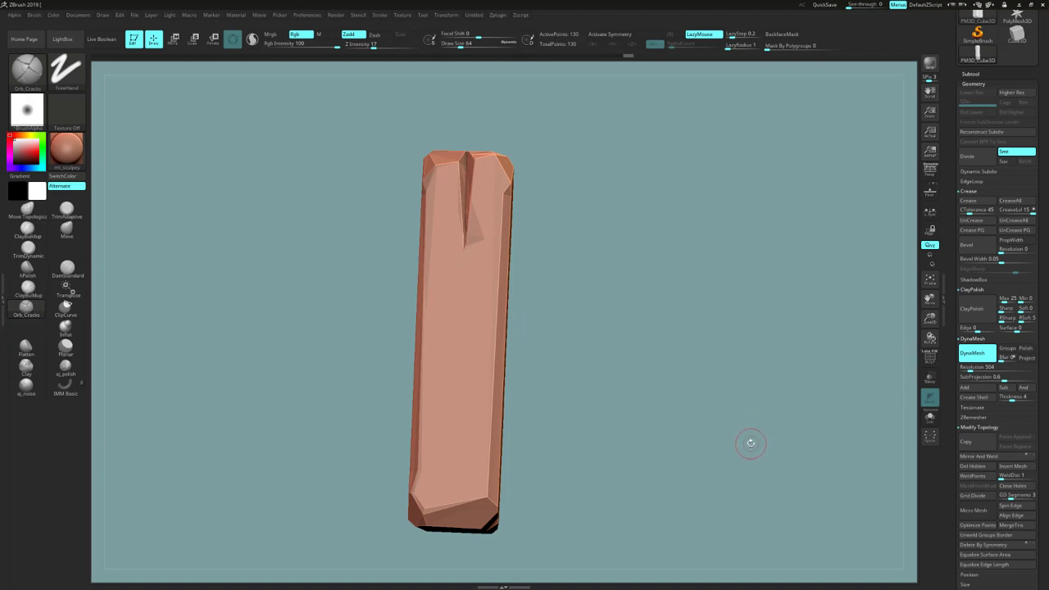
drag(740, 430, 799, 422)
click(929, 358)
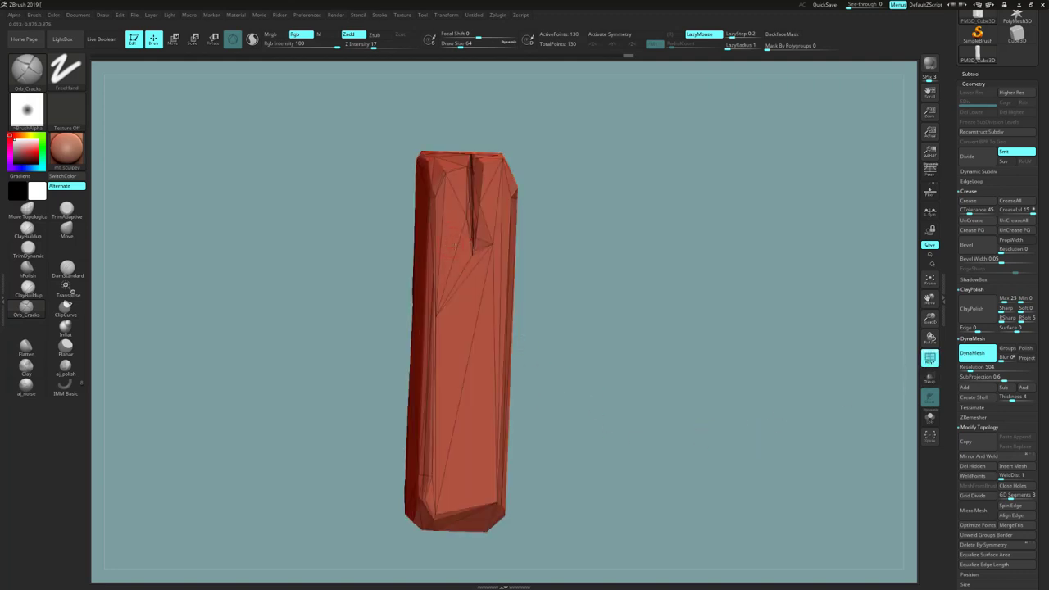
drag(547, 402, 714, 395)
key(shift+f)
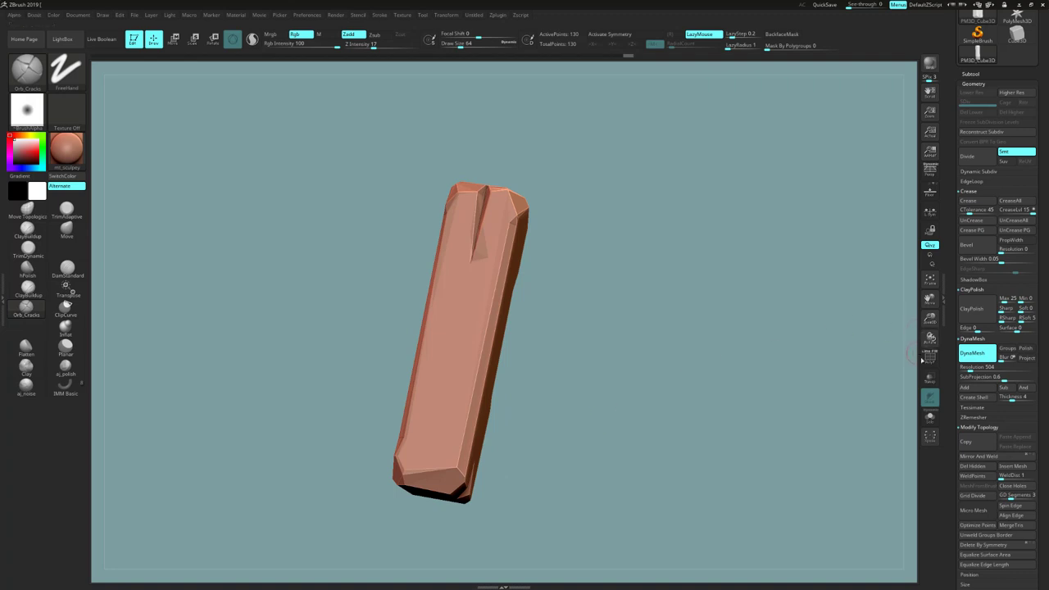
click(929, 358)
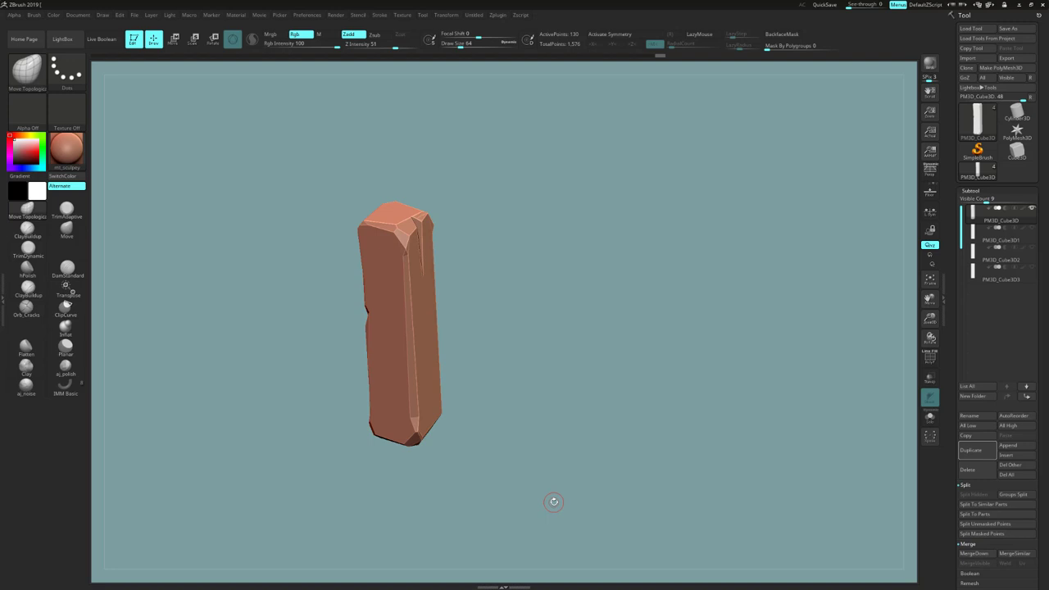
Show the plain box PM3D_Cube3D1 beside the chipped column and make it the active subtool
click(1030, 229)
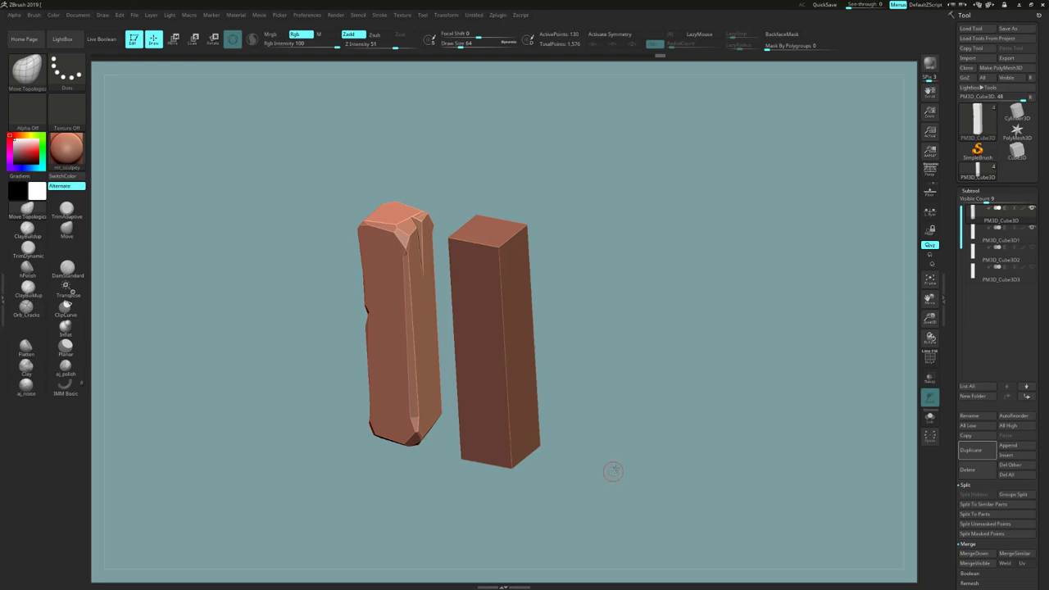
shift+drag(614, 468, 652, 465)
alt+click(499, 352)
alt+drag(681, 409, 664, 404)
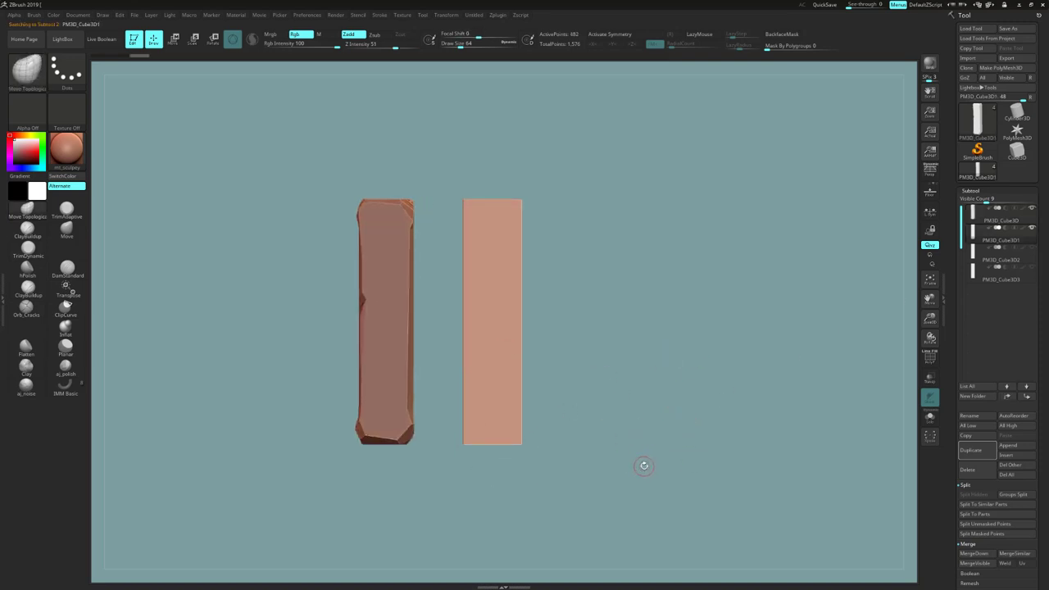
alt+drag(682, 456, 668, 450)
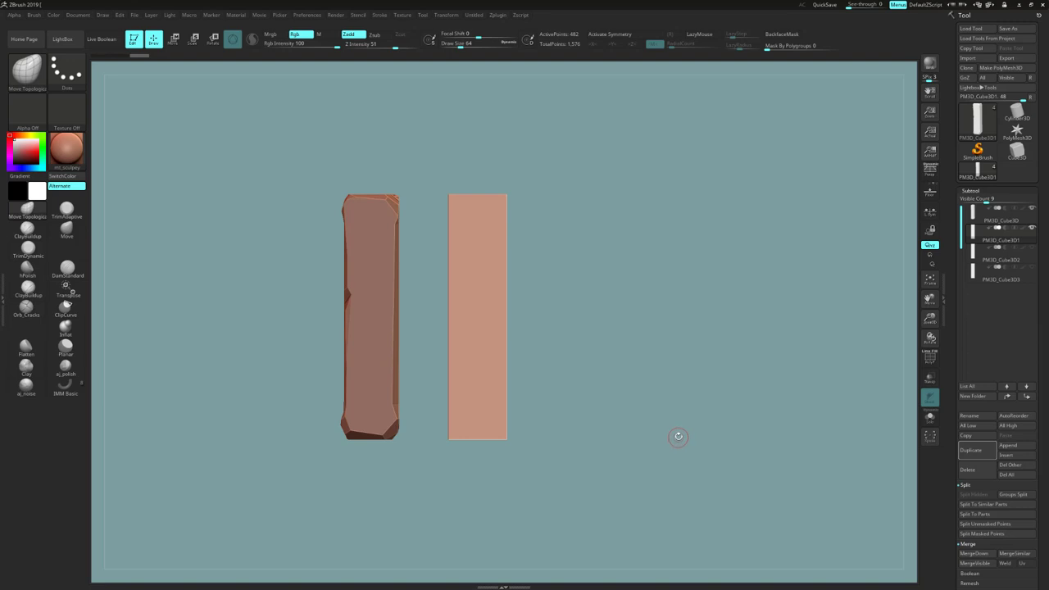
drag(693, 418, 693, 428)
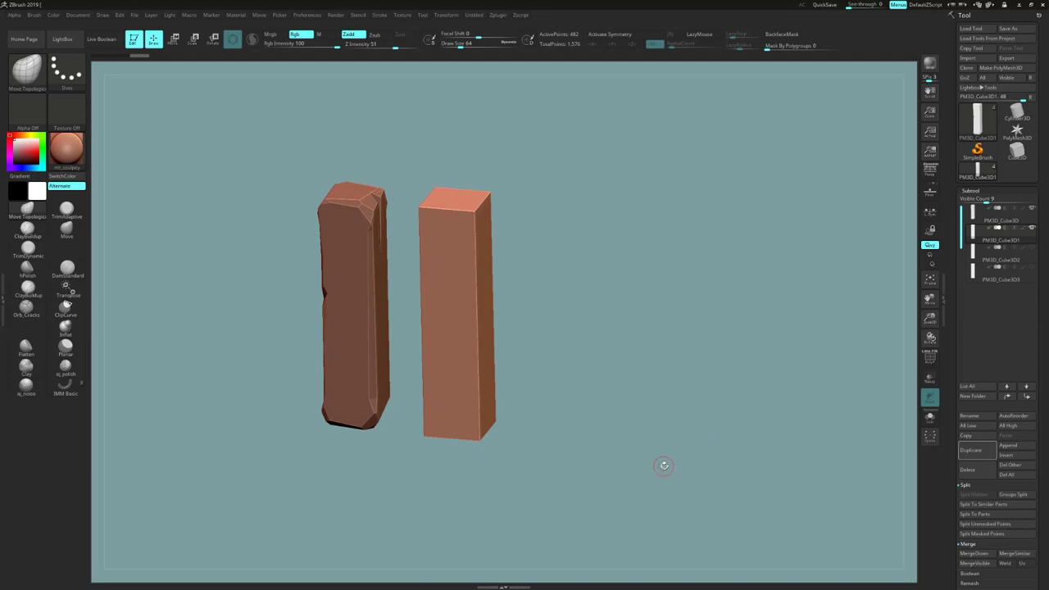
drag(663, 464, 667, 444)
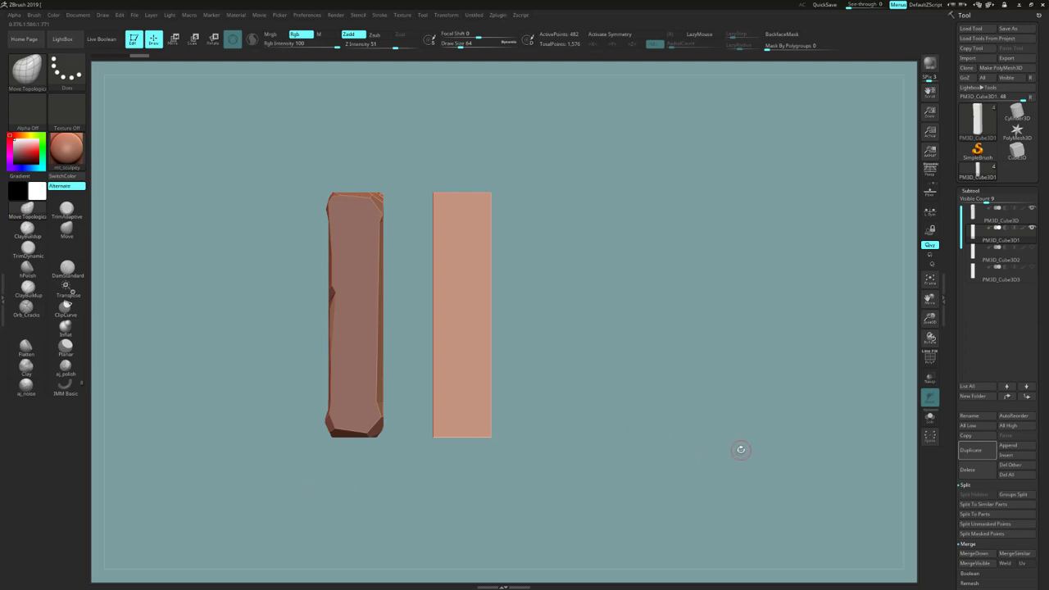
alt+drag(719, 468, 724, 459)
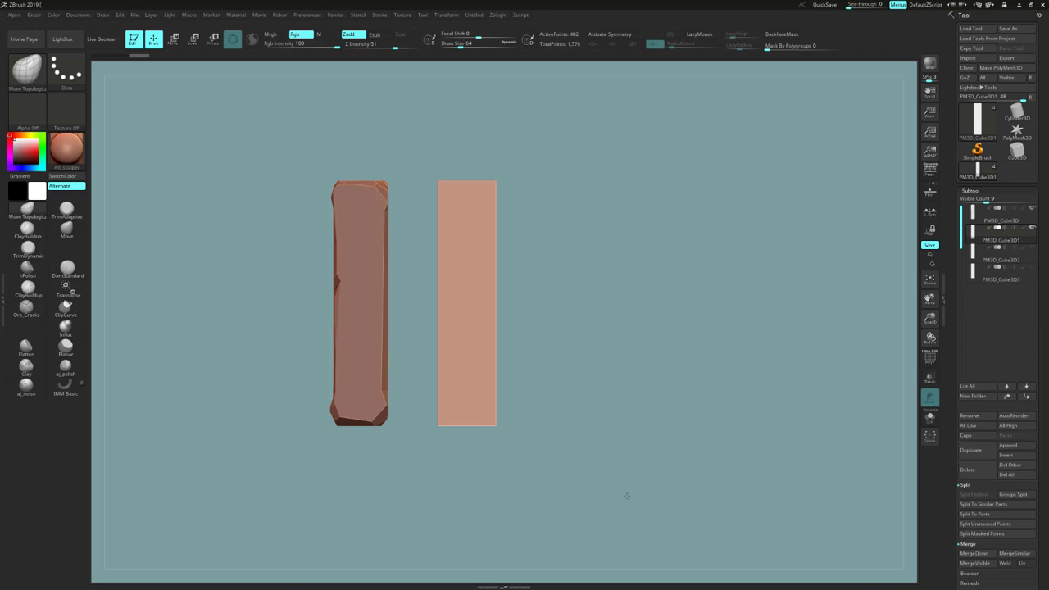
alt+drag(596, 504, 590, 501)
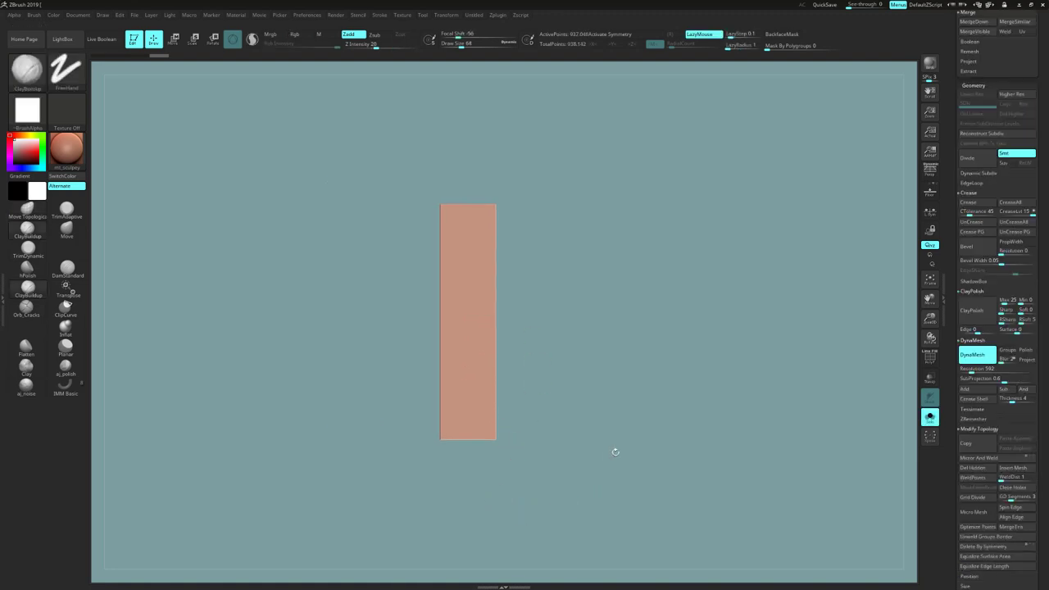
Set the draw size to 49 and slice off the plain box's bottom corners with ClipCurve
mouse_move(614, 452)
mouse_down()
mouse_move(625, 454)
mouse_move(616, 467)
mouse_up()
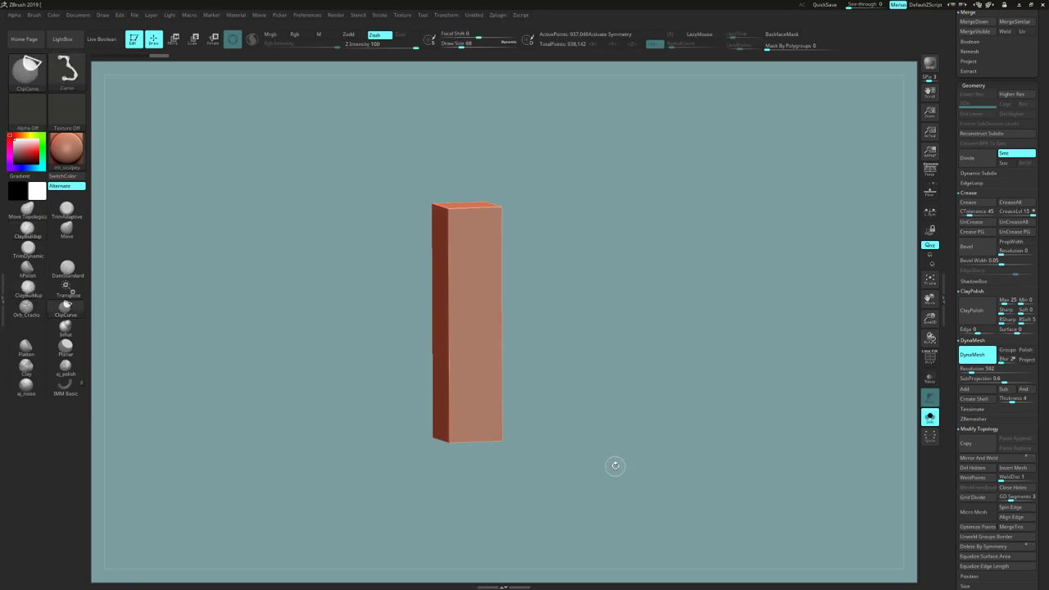
drag(637, 295, 630, 278)
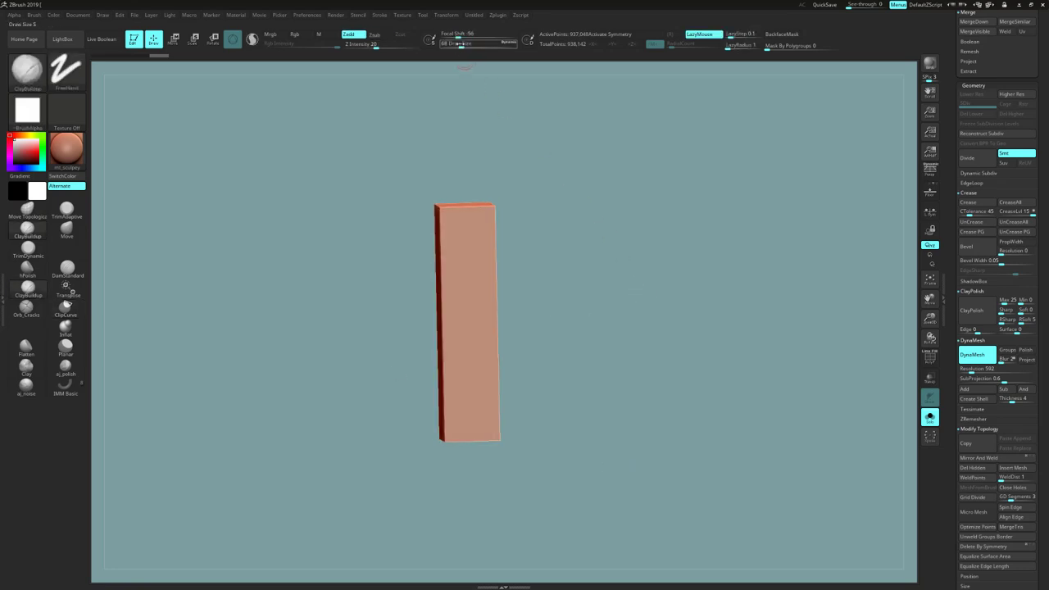
drag(461, 44, 457, 44)
drag(620, 248, 543, 440)
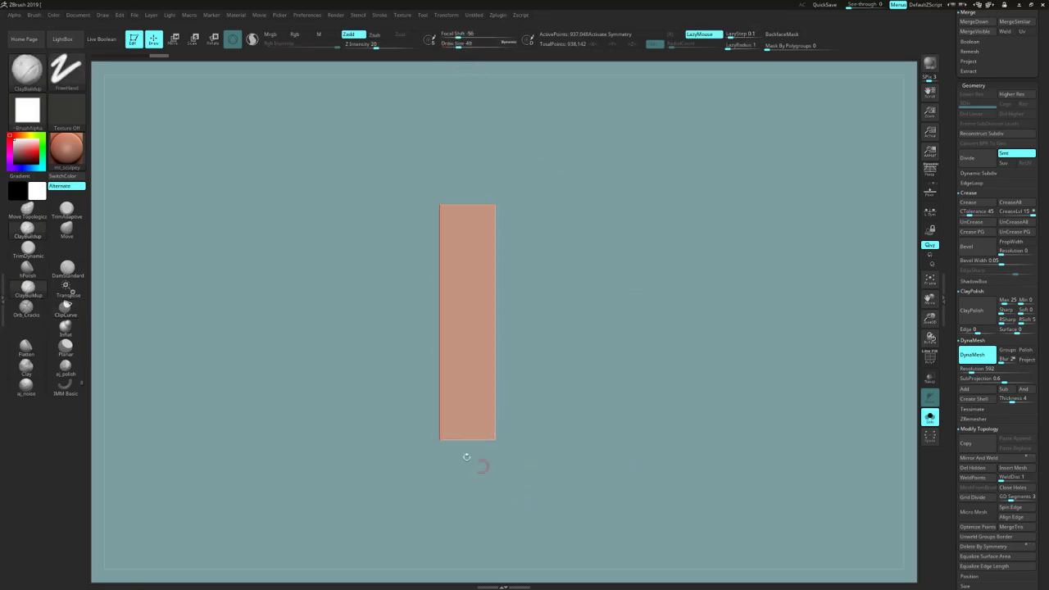
key(ctrl+shift)
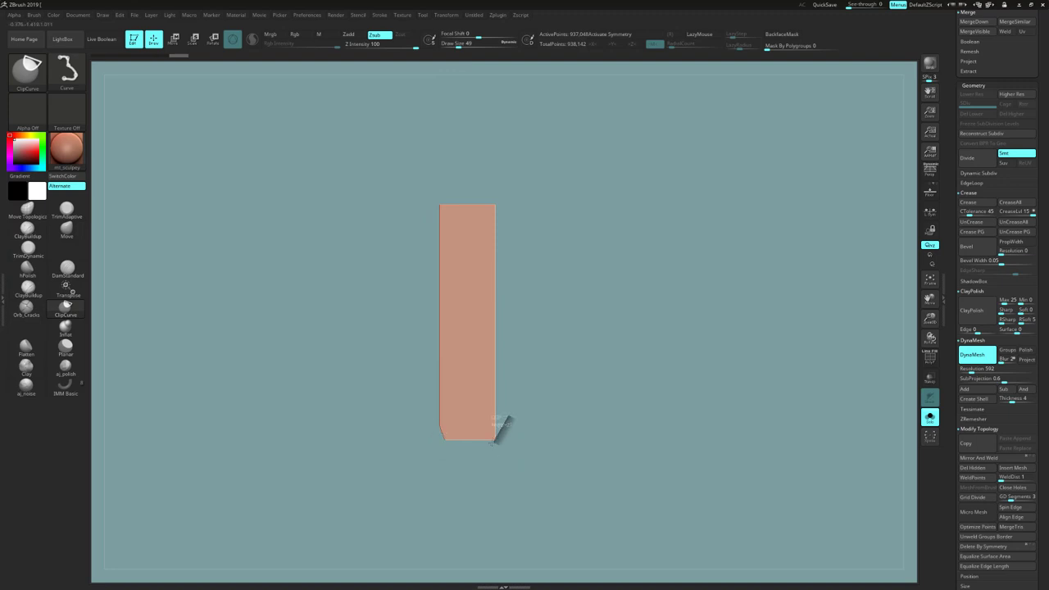
mouse_move(498, 428)
mouse_down()
mouse_move(581, 476)
mouse_move(454, 453)
mouse_move(424, 416)
mouse_up()
mouse_move(552, 398)
mouse_down()
mouse_move(613, 423)
mouse_move(446, 442)
mouse_move(430, 430)
mouse_up()
Clip a long bevel down one vertical edge of the box, leaving a short full-width section near the upper end
key(ctrl+shift)
shift+drag(532, 443, 557, 439)
ctrl+shift+drag(504, 202, 496, 430)
drag(557, 440, 538, 440)
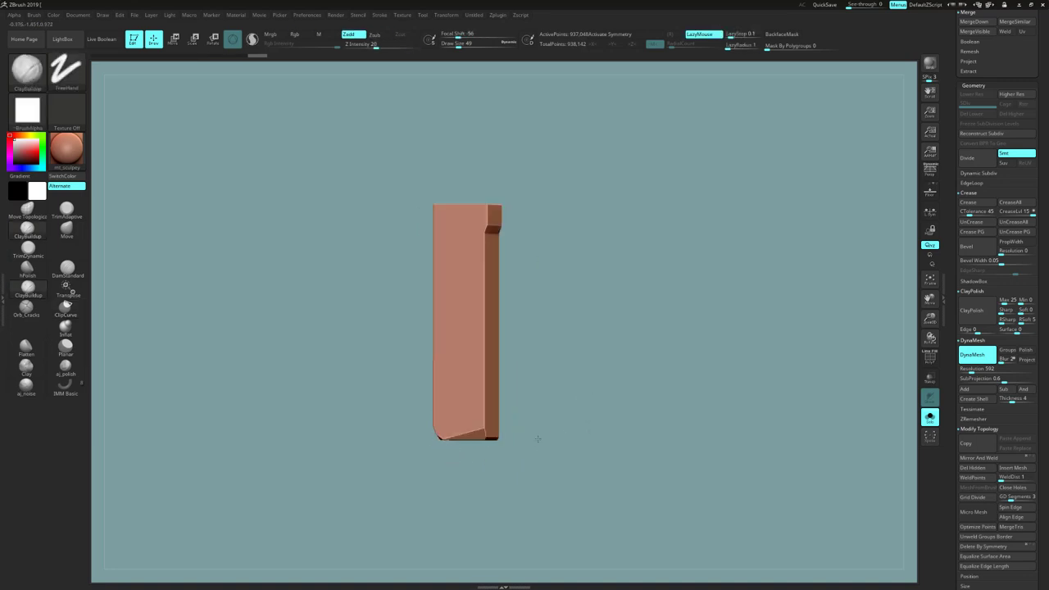
Clip the remaining long sides and corners with ClipCurve to give the column irregular facets and notches
ctrl+shift+drag(501, 232, 500, 319)
drag(548, 415, 586, 428)
ctrl+shift+drag(425, 425, 424, 200)
mouse_move(467, 168)
mouse_down()
mouse_move(527, 210)
mouse_move(571, 376)
mouse_move(513, 330)
mouse_move(526, 486)
mouse_move(468, 444)
mouse_move(543, 285)
mouse_move(557, 421)
mouse_move(608, 355)
mouse_move(526, 323)
mouse_move(412, 347)
mouse_move(575, 386)
mouse_move(558, 333)
mouse_move(440, 277)
mouse_move(412, 234)
mouse_move(662, 421)
mouse_move(653, 443)
mouse_move(672, 438)
mouse_move(676, 451)
mouse_move(692, 430)
mouse_move(343, 492)
mouse_up()
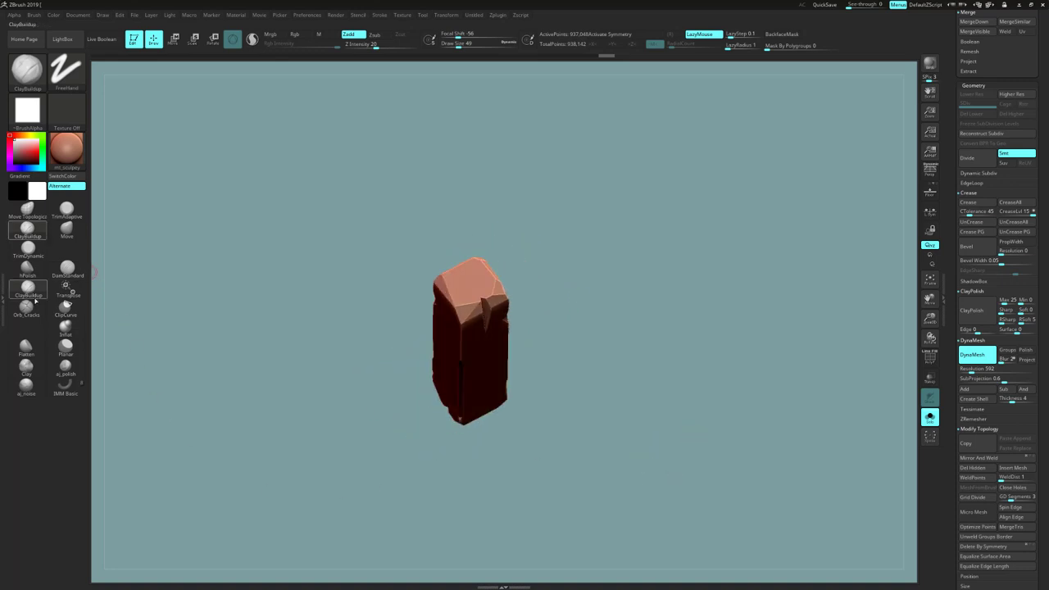
Set the draw size to 25 and mask a round patch in the middle of the column's end face
click(455, 44)
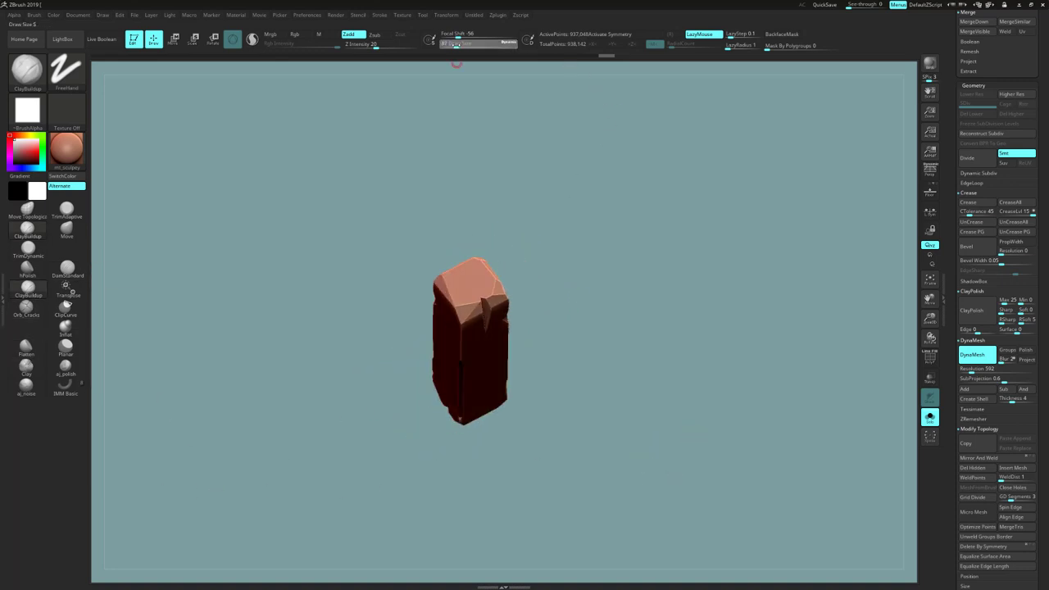
drag(539, 197, 560, 389)
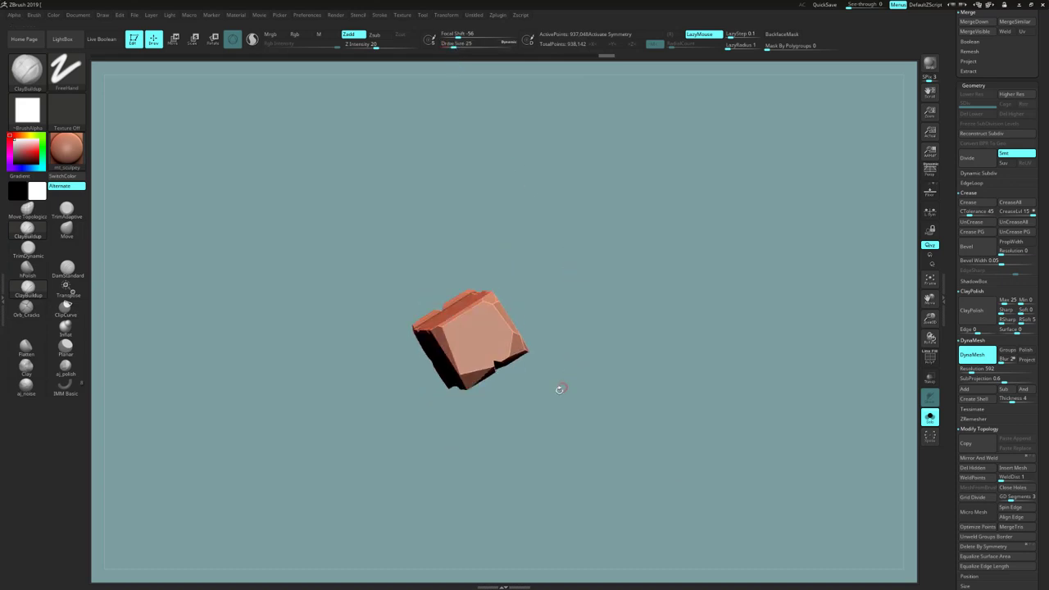
mouse_move(580, 318)
mouse_down()
mouse_move(543, 323)
mouse_move(598, 314)
mouse_move(521, 305)
mouse_move(534, 292)
mouse_move(541, 326)
mouse_move(526, 312)
mouse_up()
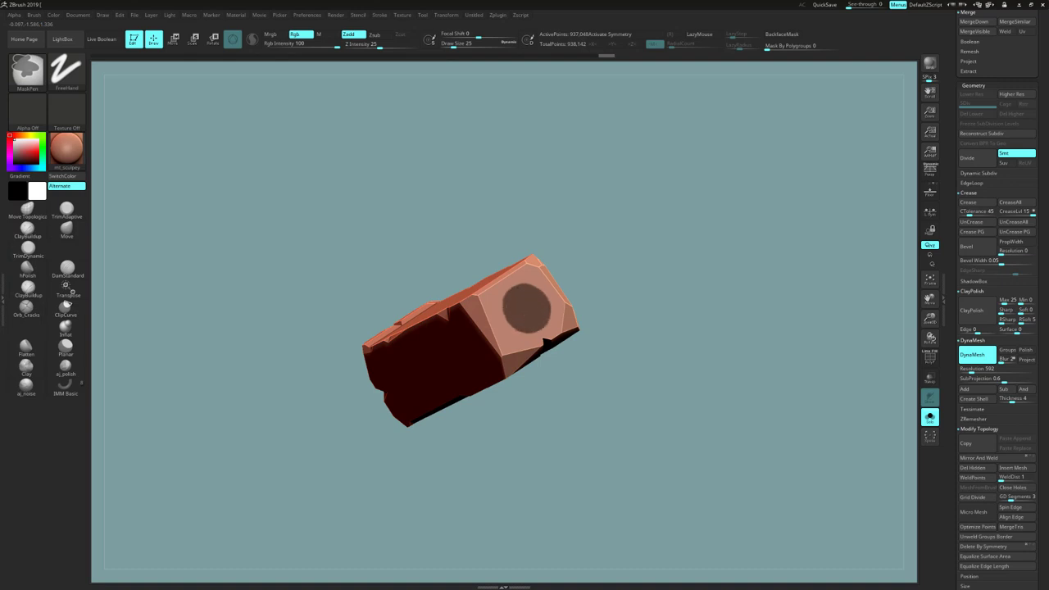
drag(614, 315, 689, 305)
drag(605, 263, 616, 299)
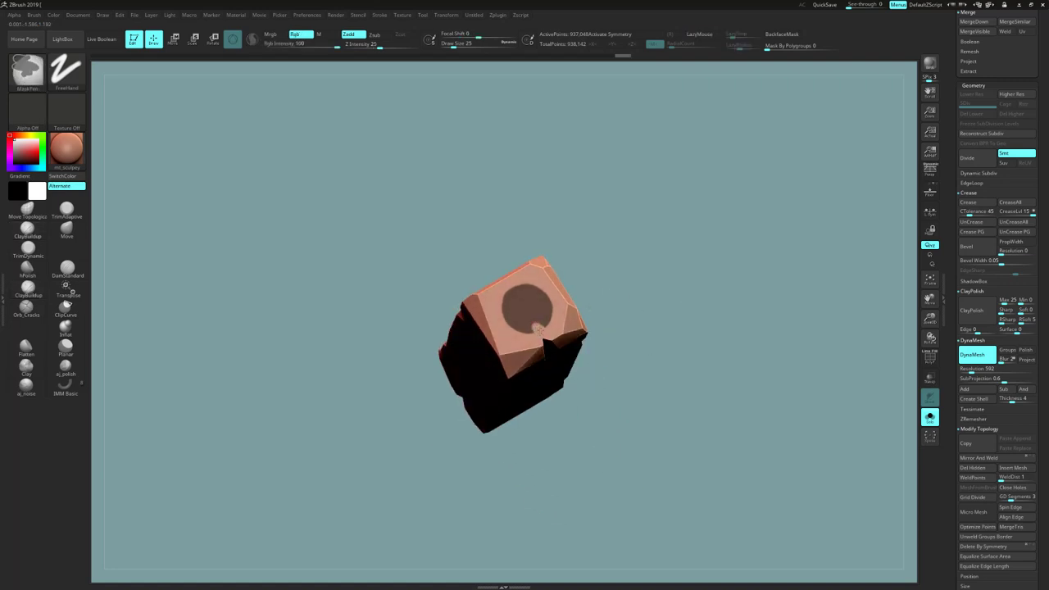
Erase a small notch from the patch's mask, set the draw size to 20, and invert the mask
ctrl+alt+drag(539, 330, 532, 323)
click(452, 46)
alt+drag(627, 391, 627, 363)
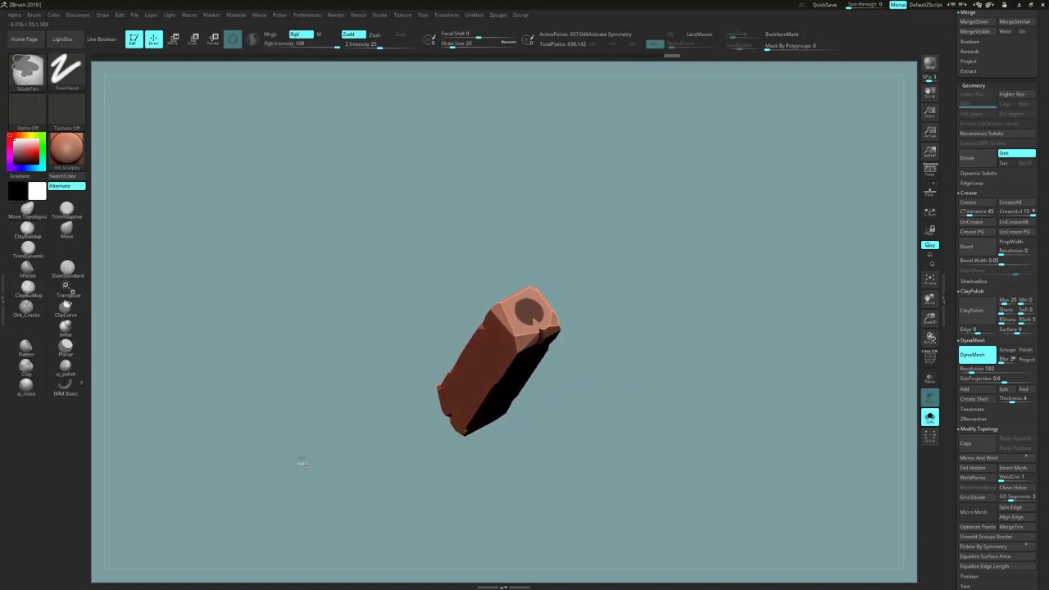
ctrl+click(301, 460)
Raise the unmasked patch slightly above the end face with the Transpose gizmo centred on it
click(69, 290)
shift+drag(625, 416, 527, 304)
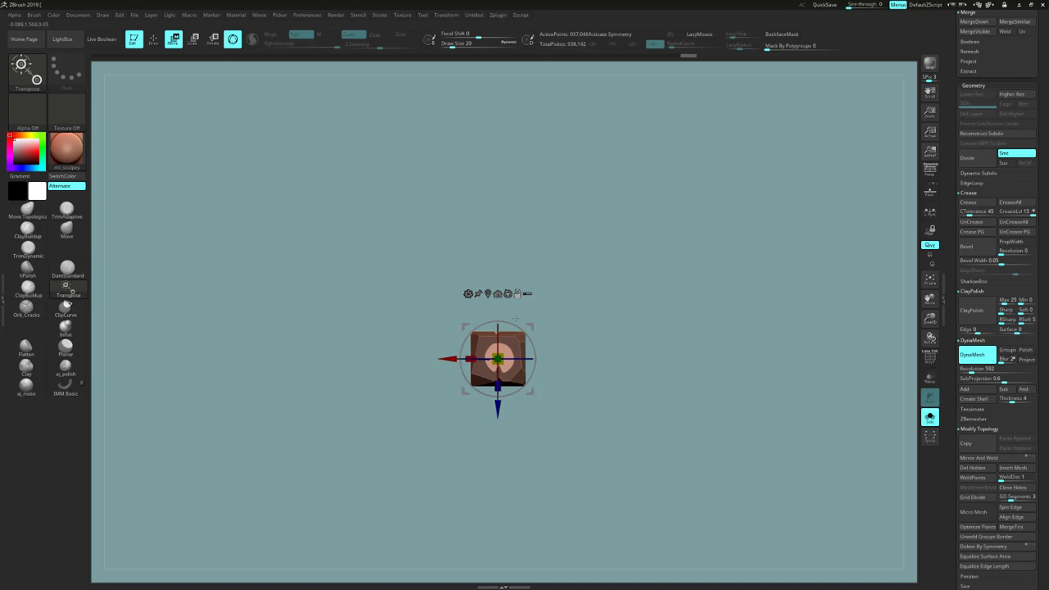
click(487, 293)
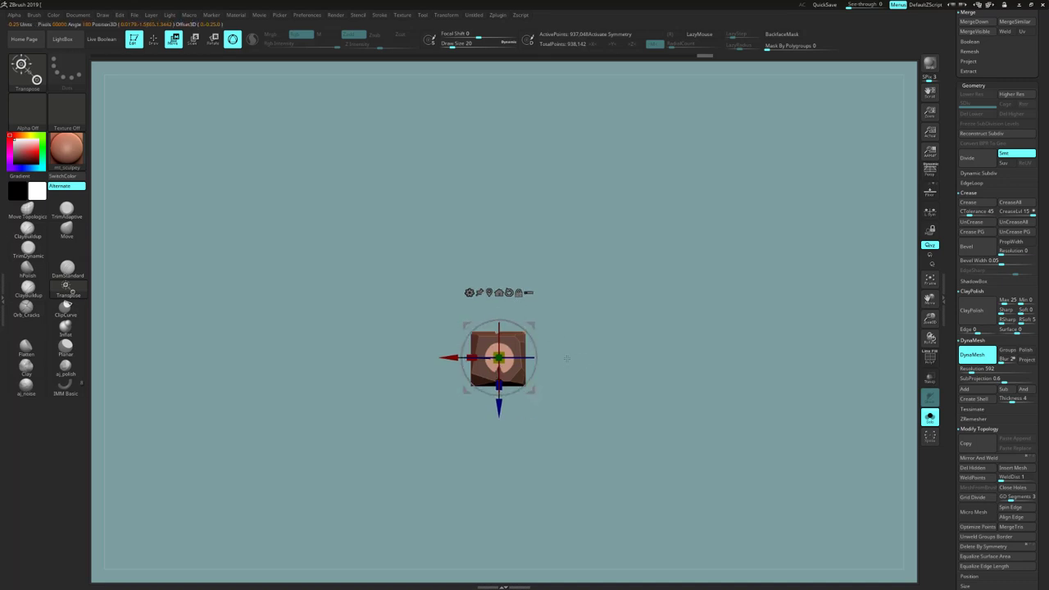
drag(567, 358, 599, 310)
alt+drag(605, 328, 609, 385)
drag(499, 310, 499, 307)
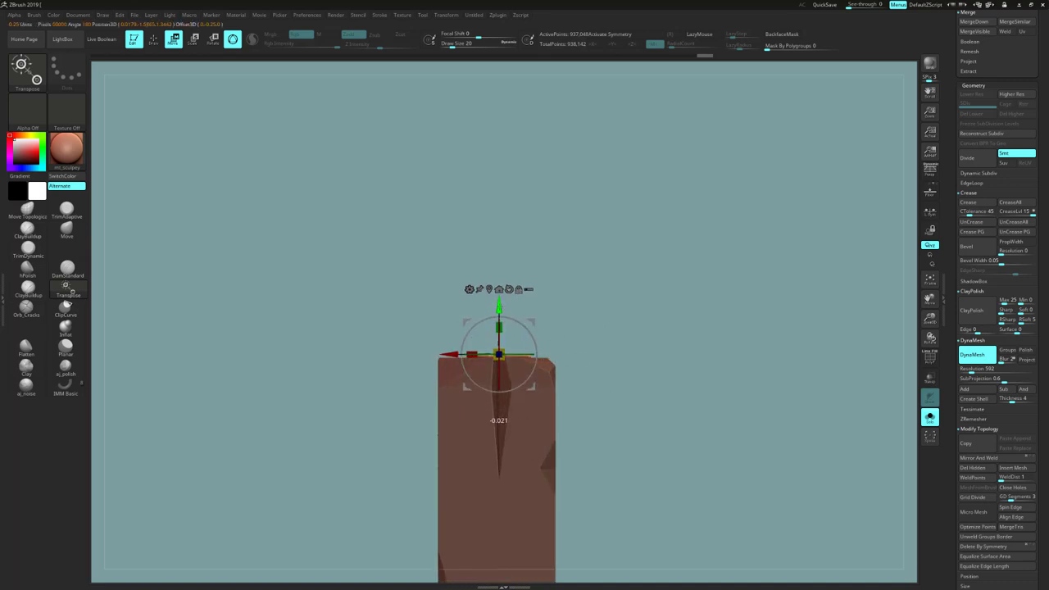
drag(499, 354, 498, 352)
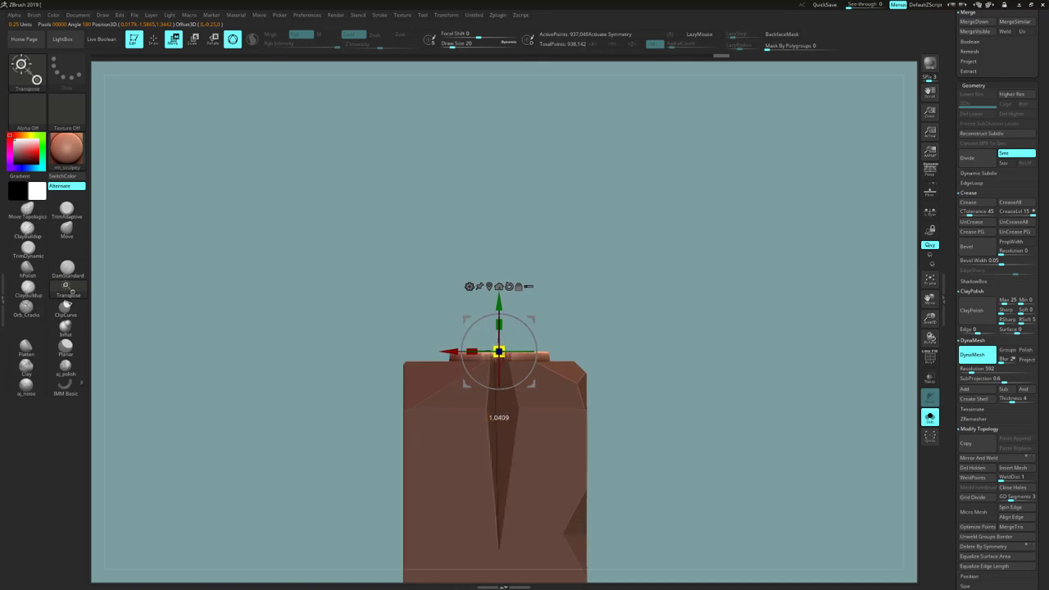
drag(499, 307, 499, 309)
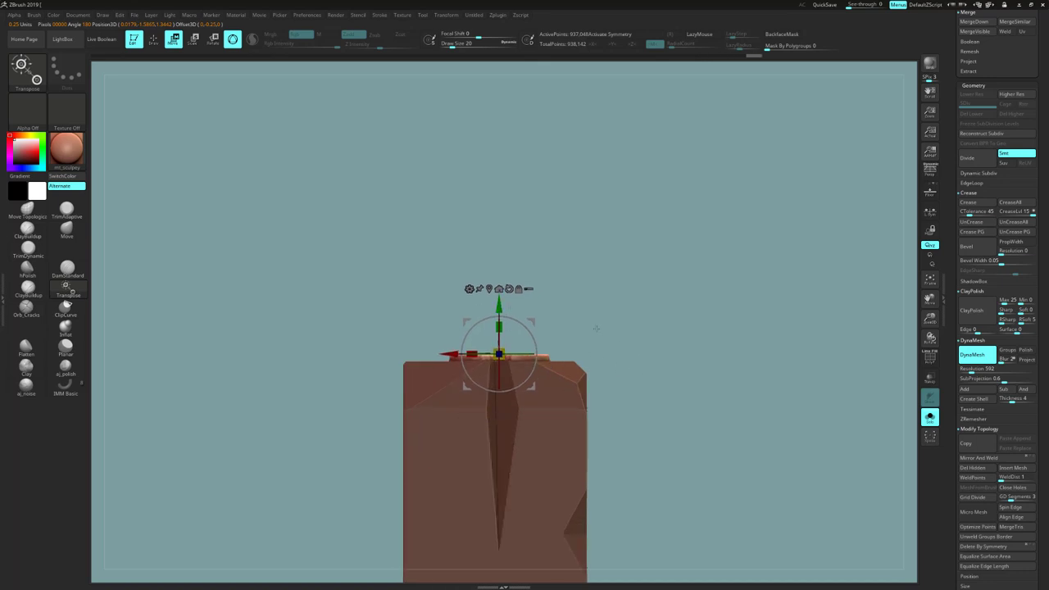
key(ctrl+shift+z)
key(ctrl+shift+z)
key(ctrl+shift+z)
With draw size 13, mask a wider rounded area around the raised patch and trim its outline beside the wedge crack
key(q)
drag(456, 44, 449, 44)
mouse_move(468, 287)
ctrl+mouse_down()
mouse_move(517, 293)
mouse_move(456, 409)
mouse_move(492, 305)
mouse_move(507, 385)
ctrl+mouse_up()
right_drag(446, 484, 437, 411)
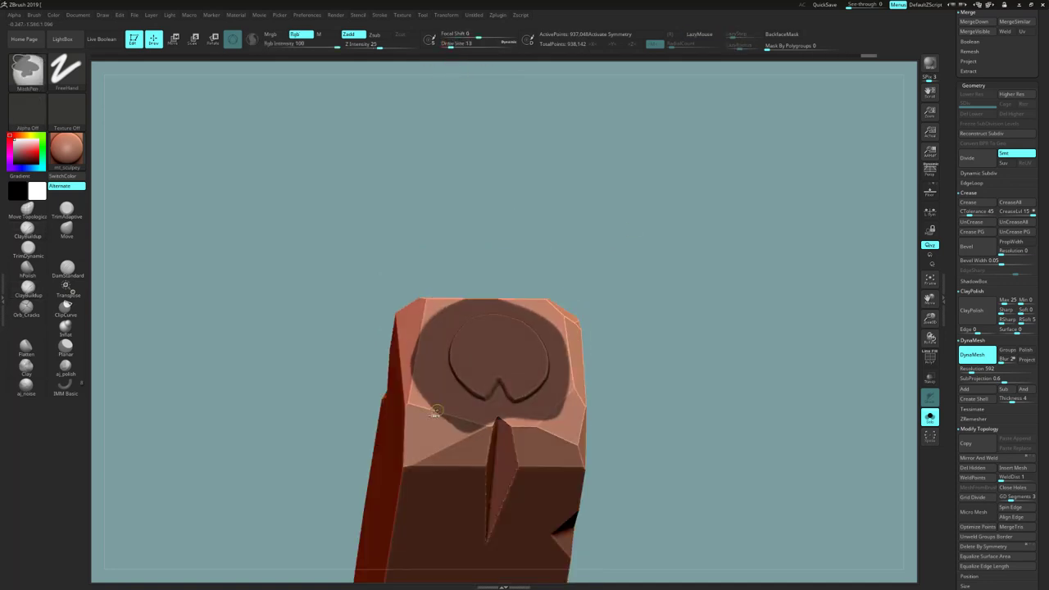
ctrl+alt+drag(437, 411, 492, 422)
shift+right_drag(692, 471, 696, 398)
Invert the mask, lift the wider area to form a second stepped tier, and clear the mask
ctrl+click(695, 398)
key(w)
drag(492, 360, 493, 354)
right_drag(492, 357, 494, 403)
key(q)
ctrl+drag(459, 205, 492, 238)
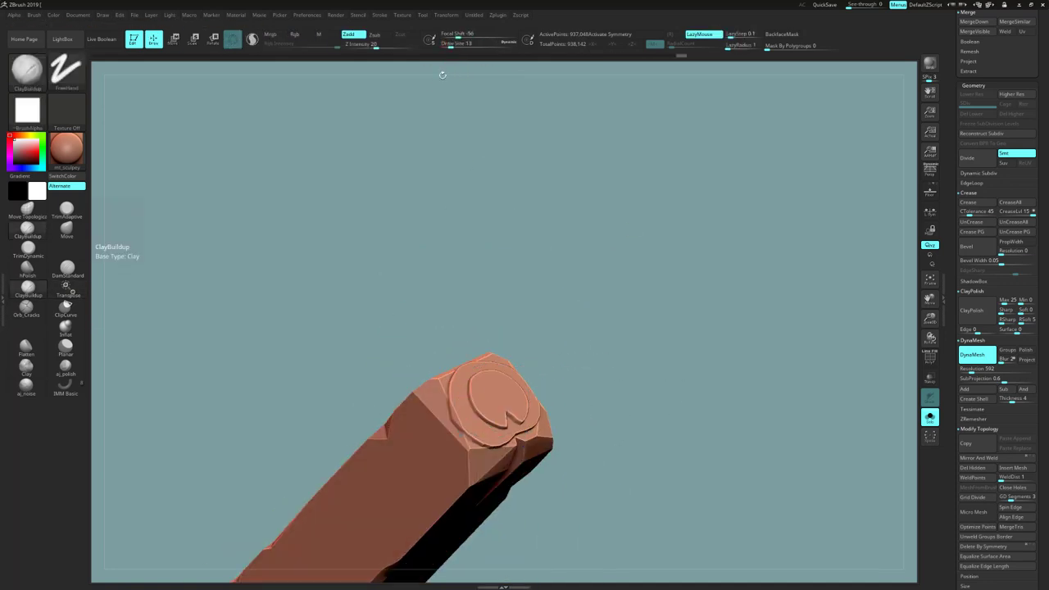
Mask a rounded patch on the column's opposite end face with draw size 29 and invert the mask
ctrl+drag(469, 379, 533, 430)
right_drag(594, 333, 683, 237)
ctrl+drag(467, 385, 541, 402)
ctrl+drag(680, 245, 718, 287)
mouse_move(683, 246)
right_down()
mouse_move(719, 288)
mouse_move(543, 289)
right_up()
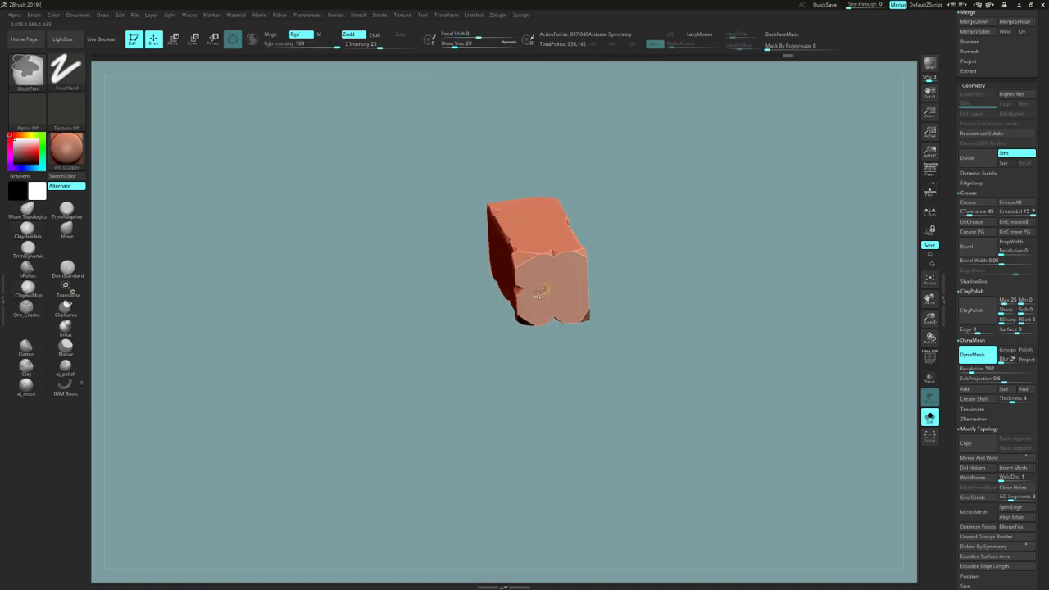
ctrl+drag(540, 290, 556, 291)
ctrl+click(622, 279)
Raise the patch above the opposite end face with the gizmo, viewed straight from the side
shift+right_drag(622, 278, 533, 238)
alt+right_drag(622, 328, 623, 224)
key(w)
ctrl+right_drag(570, 162, 570, 229)
drag(531, 264, 531, 254)
key(q)
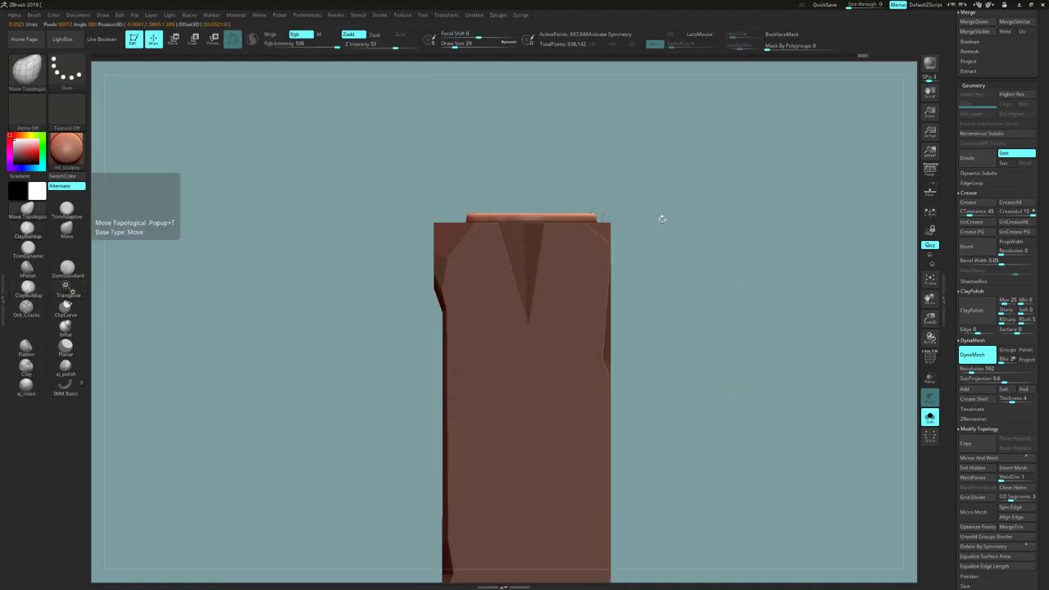
Give the raised pad on this end a small round recess at its centre
key(ctrl+z)
key(ctrl+z)
key(ctrl+z)
key(ctrl+z)
key(ctrl+z)
key(ctrl+z)
key(ctrl+z)
key(ctrl+z)
key(ctrl+z)
key(ctrl+z)
ctrl+right_drag(737, 382, 726, 359)
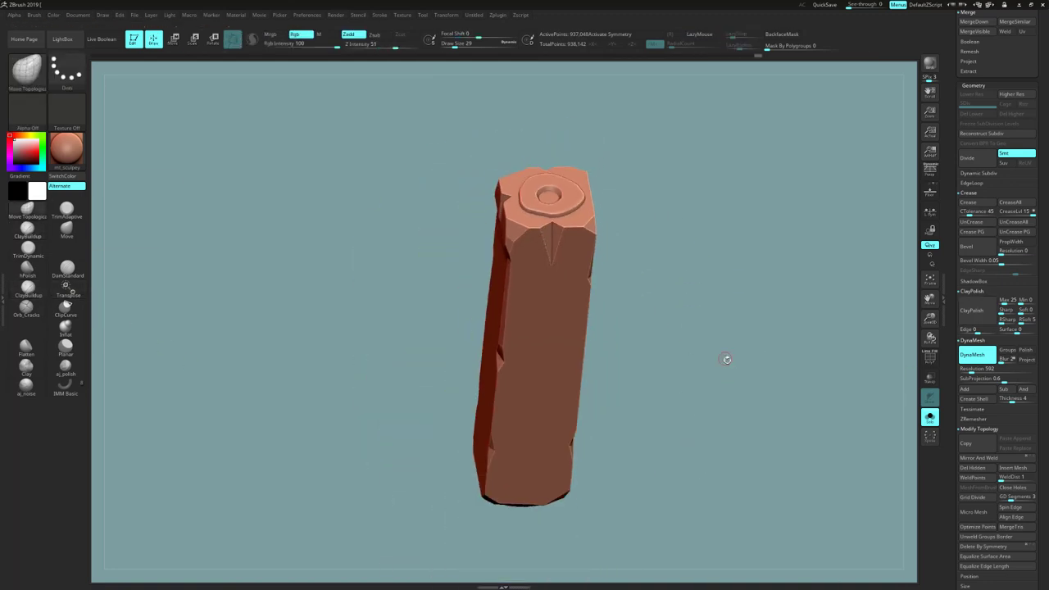
Switch to the TrimDynamic brush and set its draw size to 27 for chipping the column's edges
mouse_move(726, 358)
mouse_down()
mouse_move(733, 353)
mouse_move(677, 342)
mouse_move(670, 249)
mouse_move(683, 510)
mouse_move(677, 276)
mouse_move(658, 419)
mouse_move(648, 362)
mouse_move(639, 369)
mouse_up()
click(28, 248)
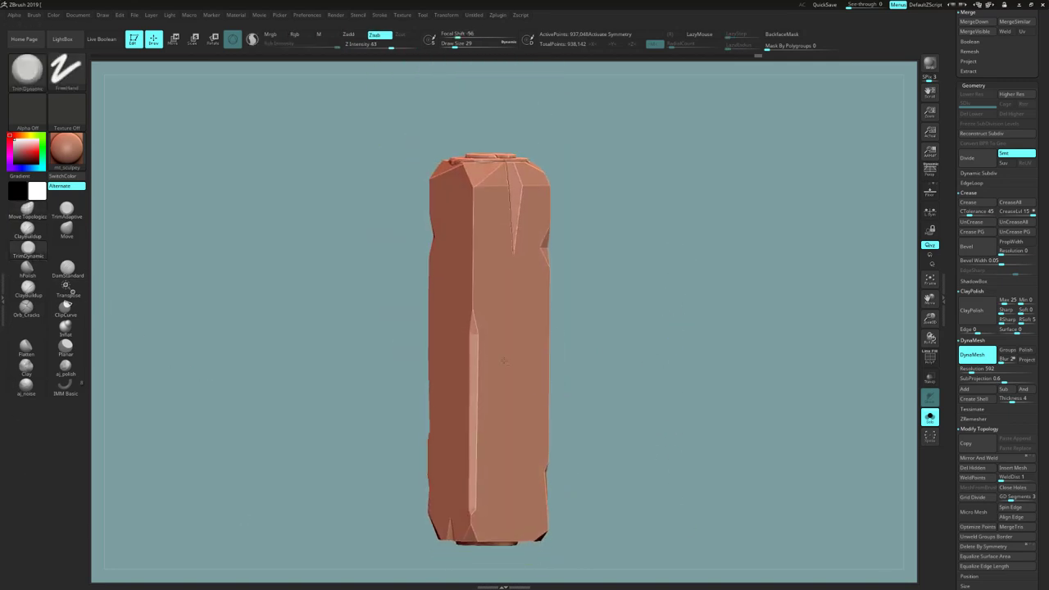
alt+drag(641, 295, 632, 290)
click(453, 45)
text(12)
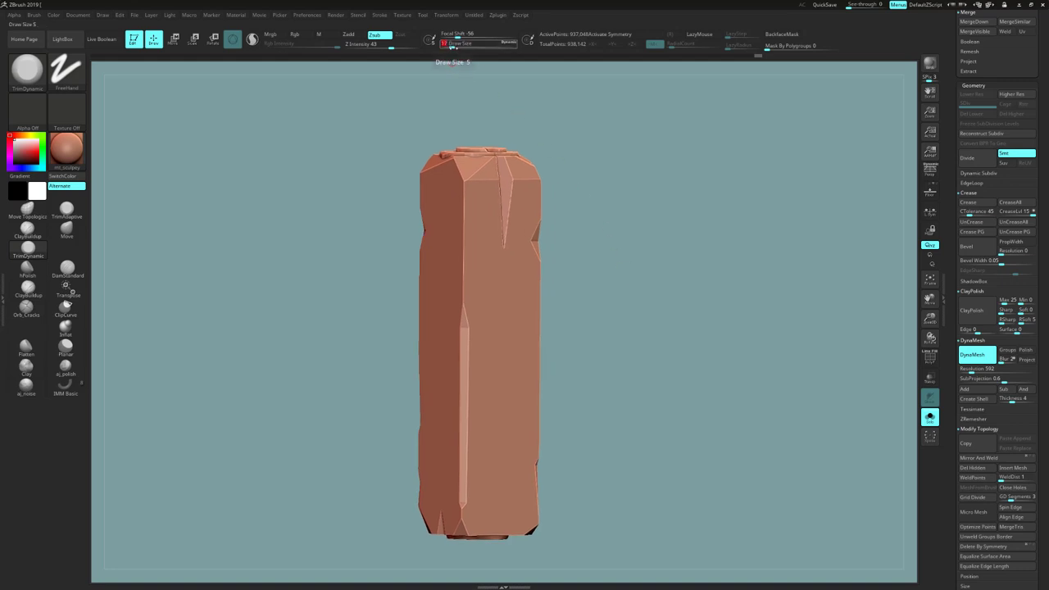
mouse_move(636, 246)
mouse_down()
mouse_move(636, 235)
mouse_move(671, 273)
mouse_move(655, 262)
mouse_up()
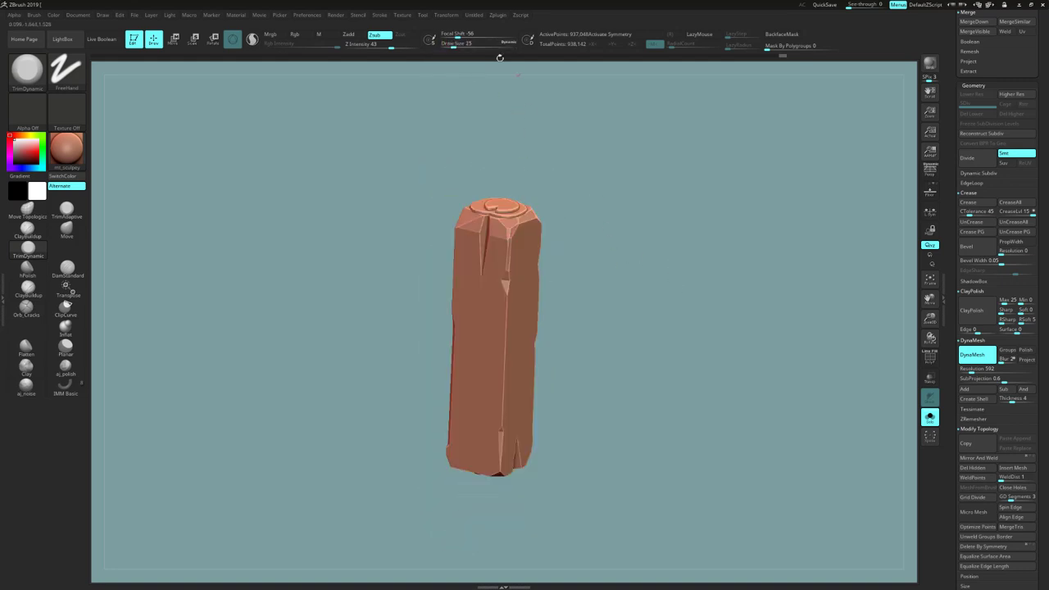
click(454, 46)
drag(504, 115, 517, 108)
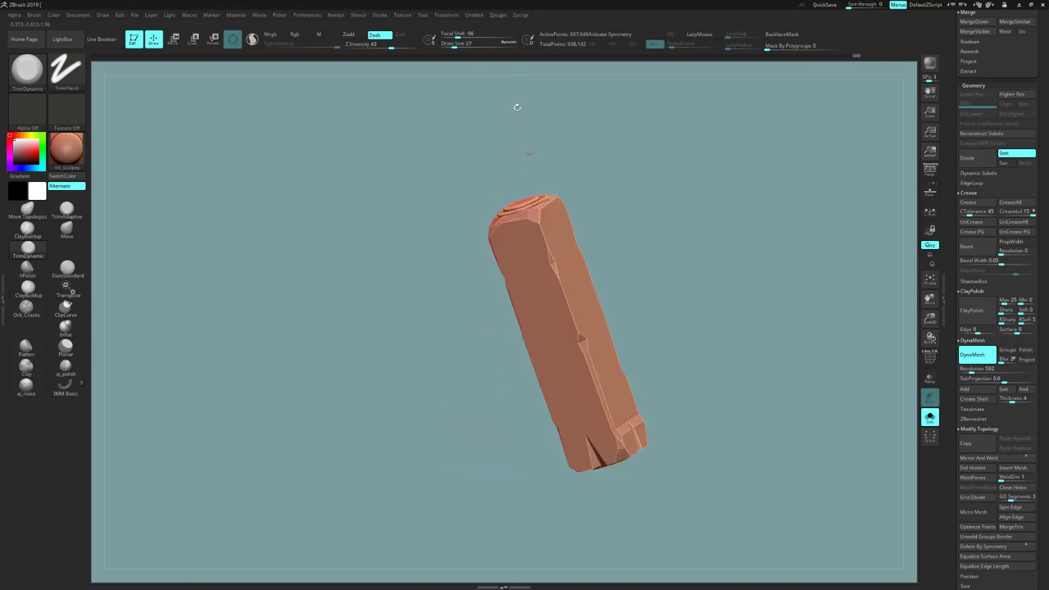
Trim chips into the column's long vertical edge and undo the last stroke
drag(556, 271, 623, 444)
mouse_move(668, 425)
mouse_down()
mouse_move(668, 393)
mouse_move(737, 385)
mouse_move(688, 328)
mouse_up()
mouse_move(688, 426)
mouse_down()
mouse_move(647, 443)
mouse_move(659, 500)
mouse_up()
key(ctrl+z)
Trim the end face around the raised ring with TrimDynamic at draw size 37
mouse_move(712, 279)
mouse_down()
mouse_move(712, 341)
mouse_move(680, 307)
mouse_up()
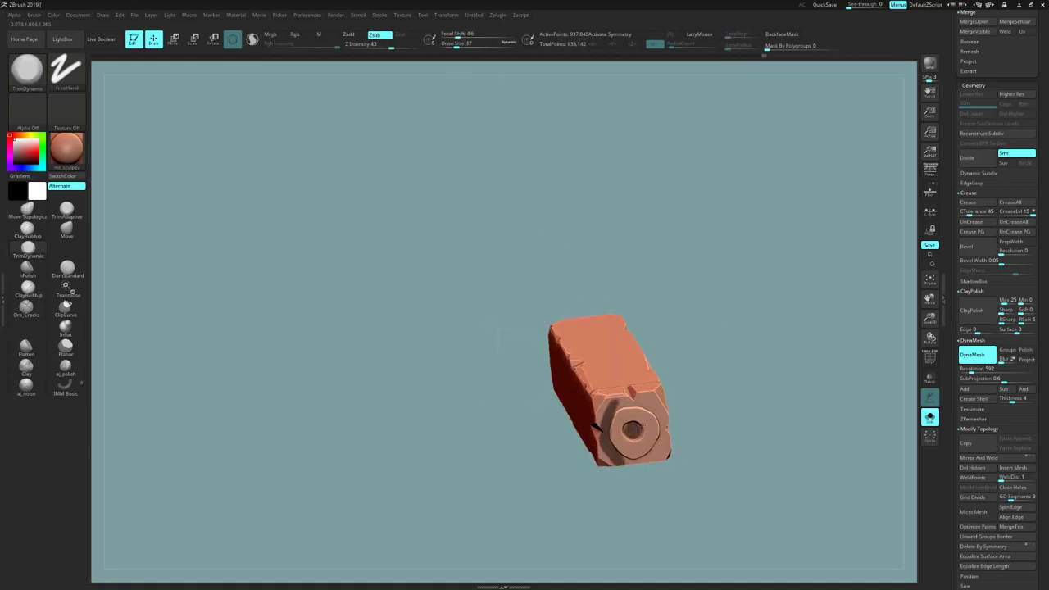
drag(655, 412, 657, 425)
drag(646, 403, 666, 429)
drag(713, 368, 713, 446)
shift+drag(637, 358, 661, 349)
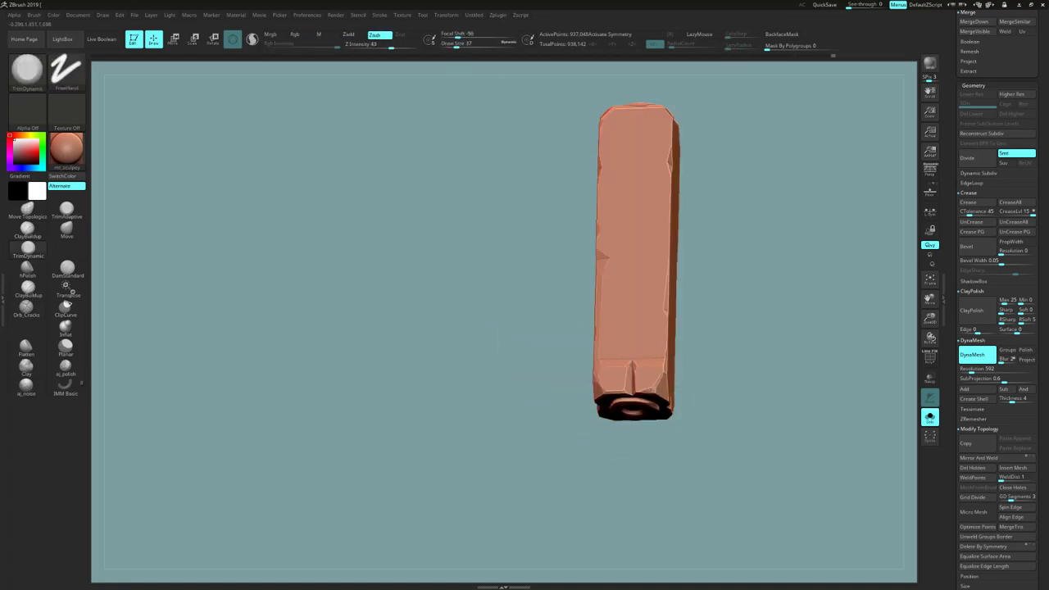
Raise the draw size to 44 and shave the column's corners and edges near the ringed end
mouse_move(733, 340)
alt+mouse_down()
mouse_move(725, 375)
mouse_move(707, 375)
alt+mouse_up()
key(bracketright)
drag(615, 419, 614, 431)
drag(610, 385, 609, 374)
drag(654, 308, 706, 286)
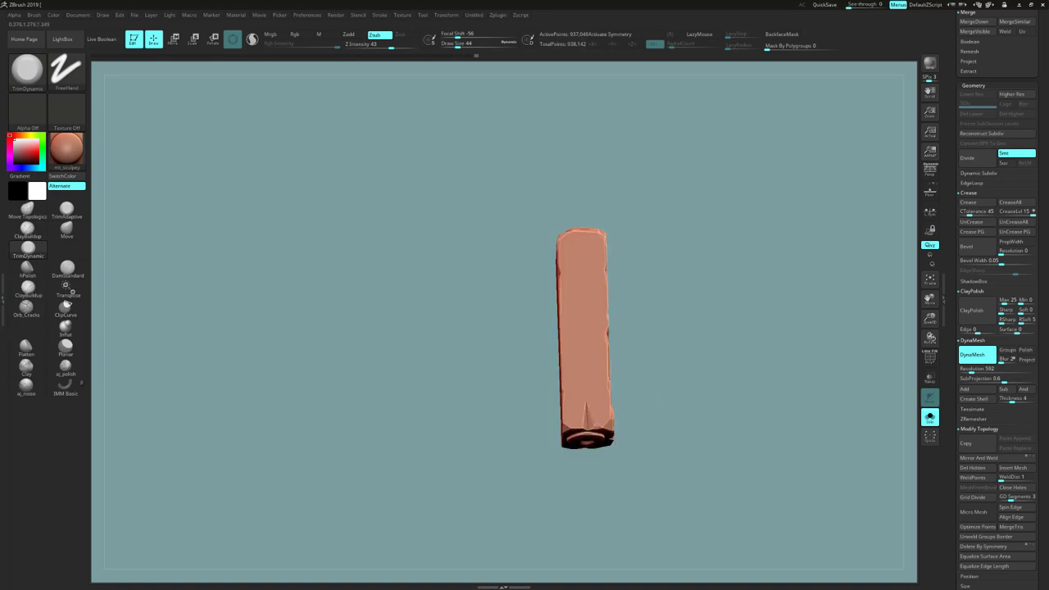
drag(657, 398, 595, 401)
drag(553, 473, 491, 446)
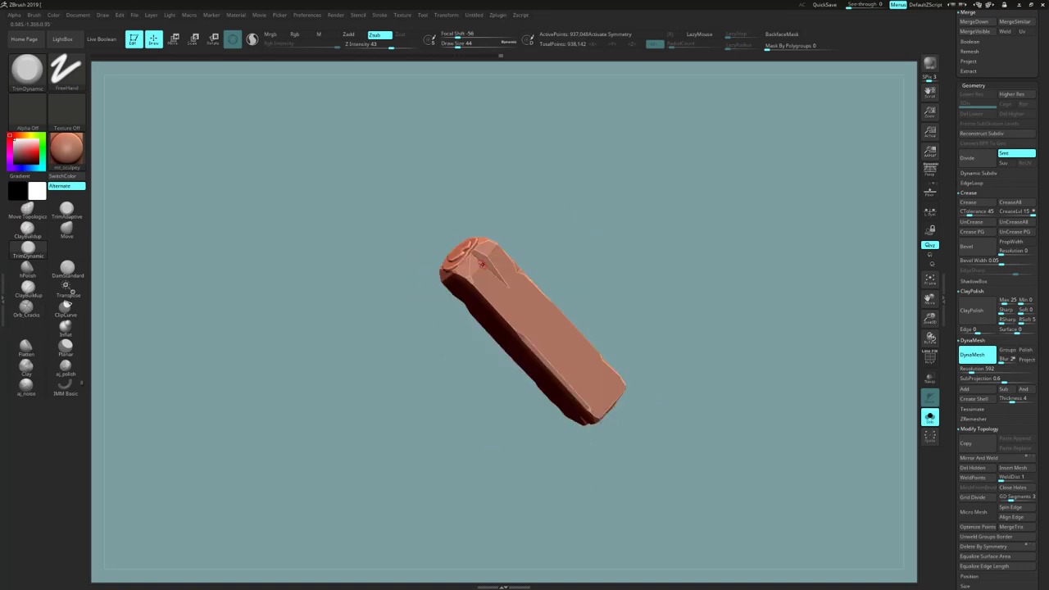
Flatten the facets beside the wedge crack at the column's end and trim the adjoining long edge
drag(481, 264, 494, 255)
mouse_move(557, 246)
mouse_down()
mouse_move(583, 226)
mouse_move(541, 262)
mouse_up()
drag(514, 316, 498, 301)
key(bracketleft)
key(bracketleft)
drag(529, 224, 524, 239)
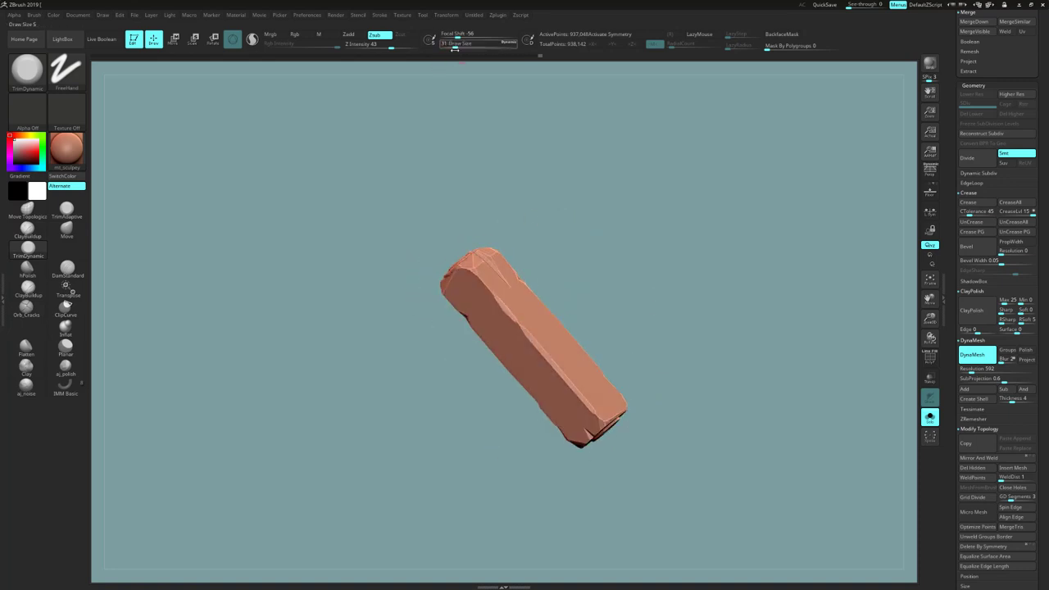
Set the draw size to 25 and trim finer chips along the column's remaining long edges
drag(454, 48, 450, 48)
drag(631, 273, 506, 335)
mouse_move(592, 385)
mouse_down()
mouse_move(567, 230)
mouse_move(425, 294)
mouse_move(434, 282)
mouse_move(417, 270)
mouse_move(408, 303)
mouse_move(562, 377)
mouse_move(623, 426)
mouse_up()
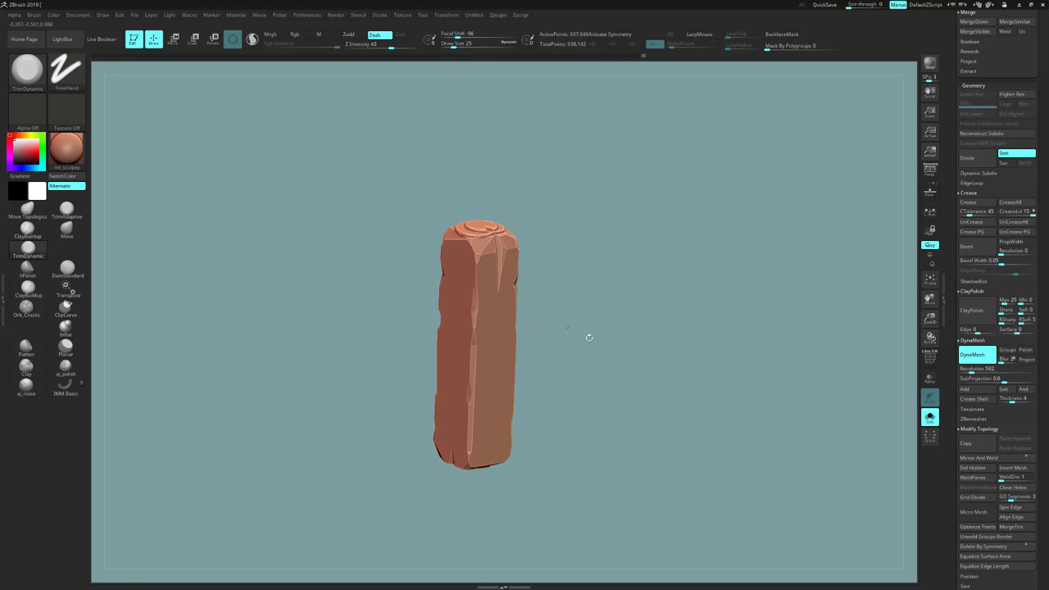
mouse_move(588, 336)
mouse_down()
mouse_move(597, 321)
mouse_move(611, 377)
mouse_move(592, 461)
mouse_up()
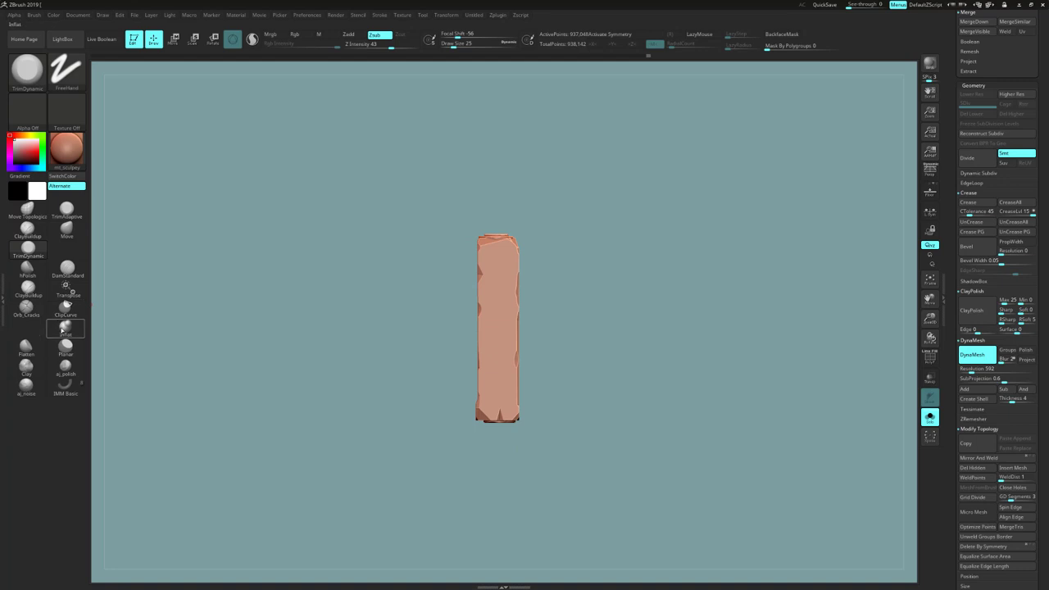
Switch to the Orb_Cracks brush and face the column's broad side above the wedge crack for carving
click(26, 307)
drag(611, 327, 649, 324)
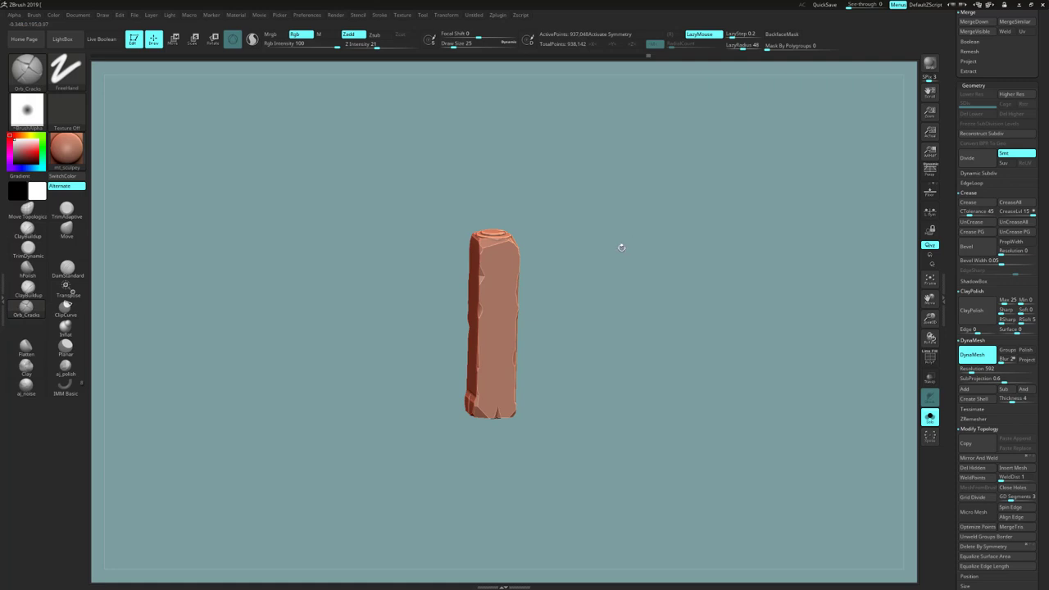
drag(620, 246, 605, 274)
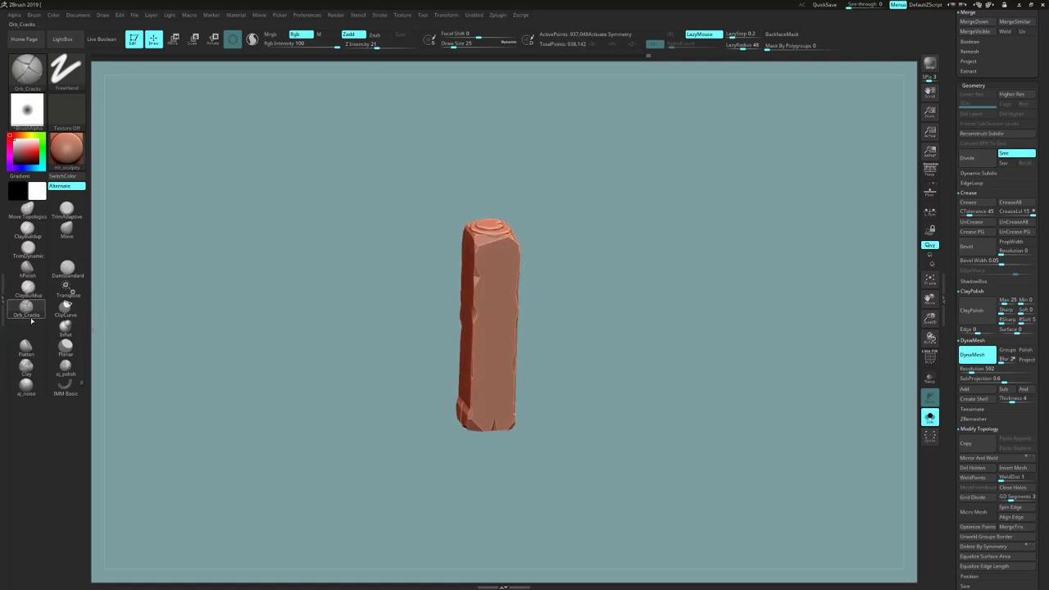
click(42, 80)
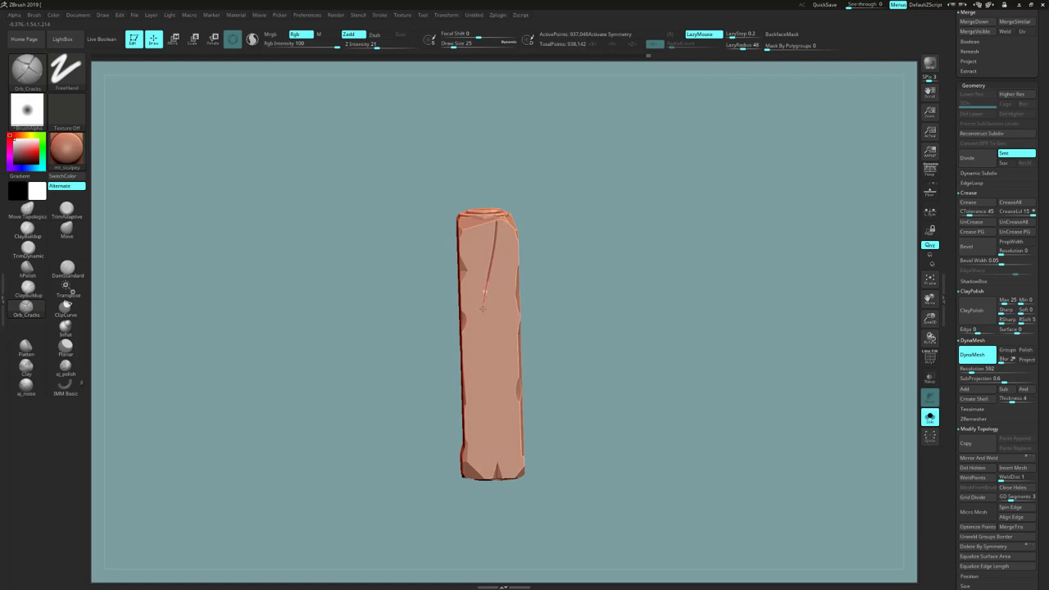
Try a long smooth groove and a wavy groove at LazyRadius 3 on the column's face, and undo both
drag(586, 394, 647, 533)
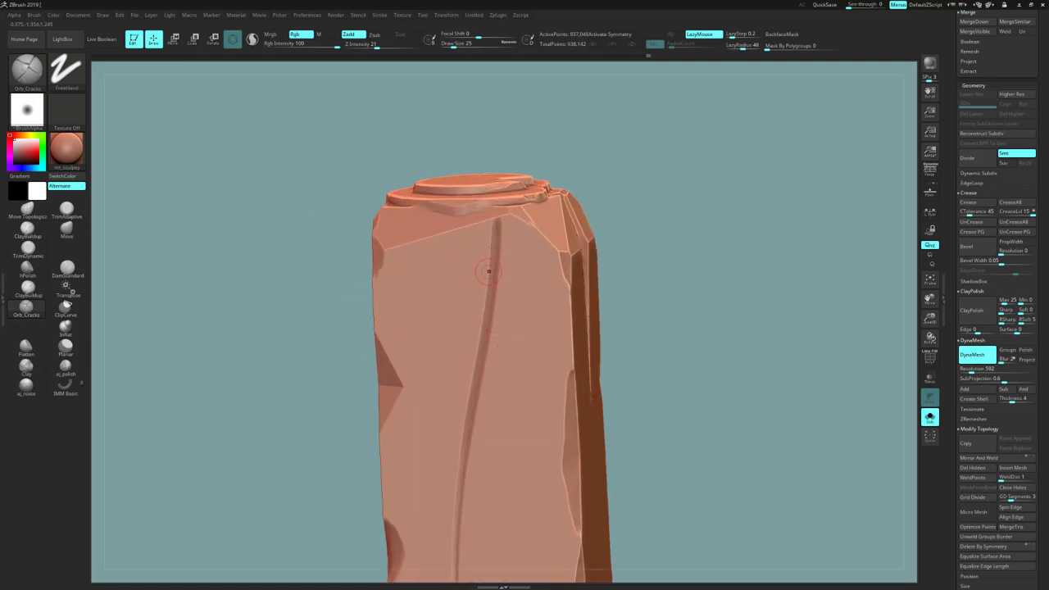
alt+drag(687, 346, 625, 251)
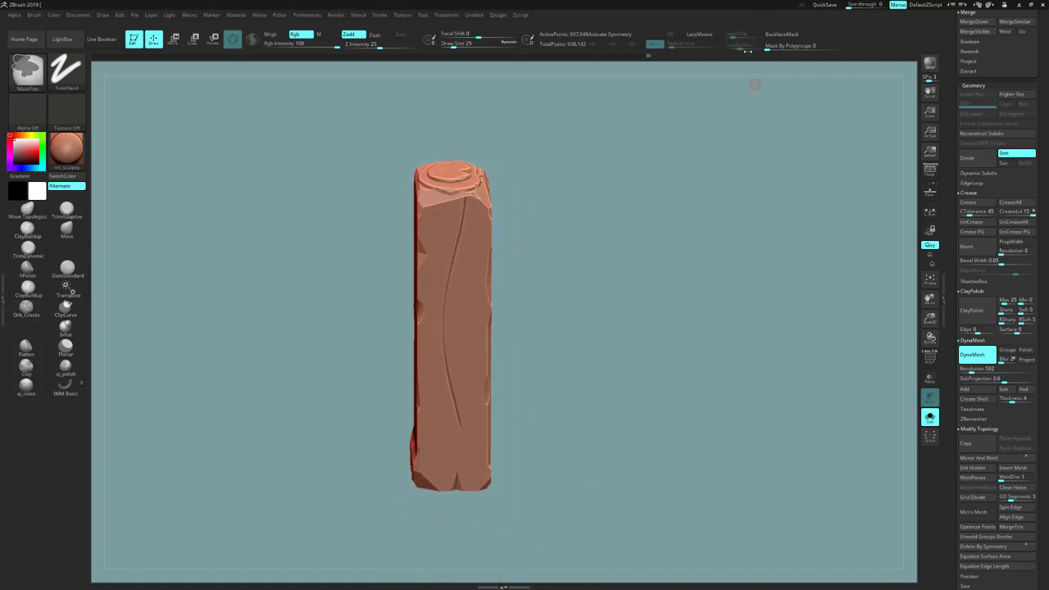
key(ctrl+z)
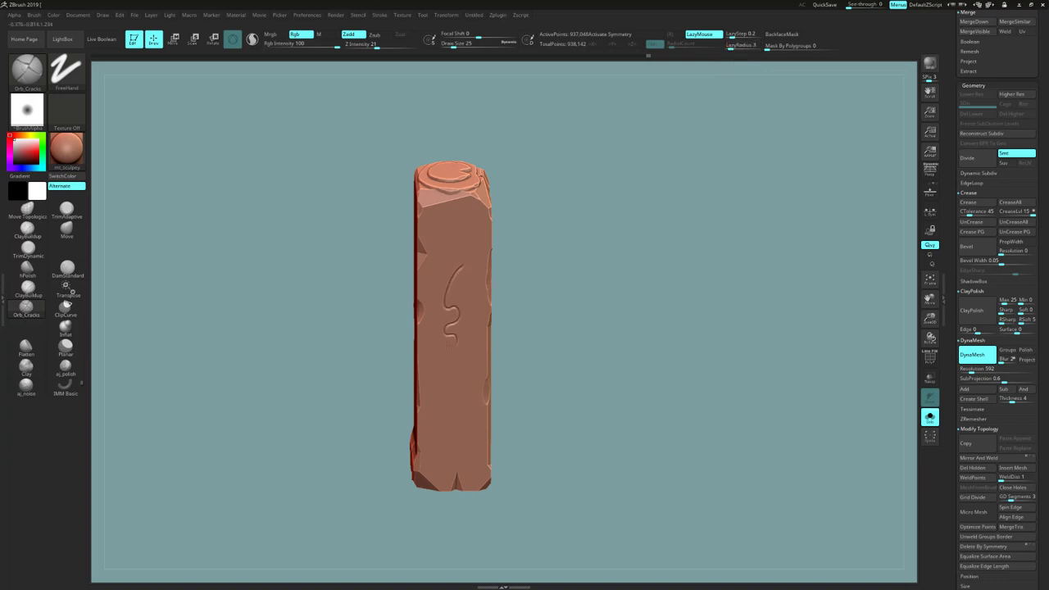
key(ctrl+z)
key(ctrl+z)
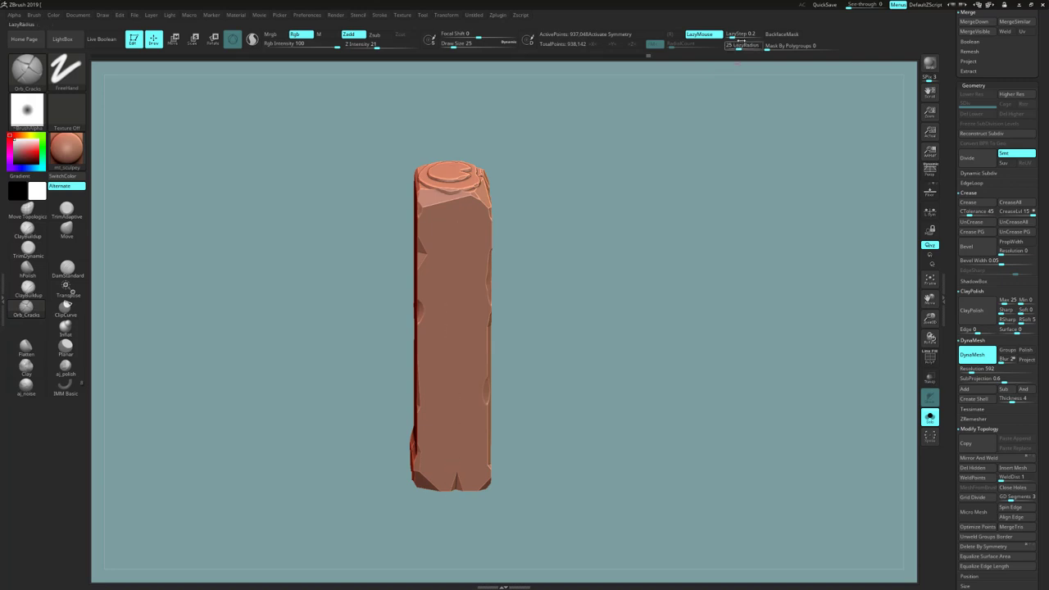
Set the LazyRadius to 32 and carve closely spaced, curved grain grooves down the full length of the face
click(382, 15)
drag(530, 326, 540, 320)
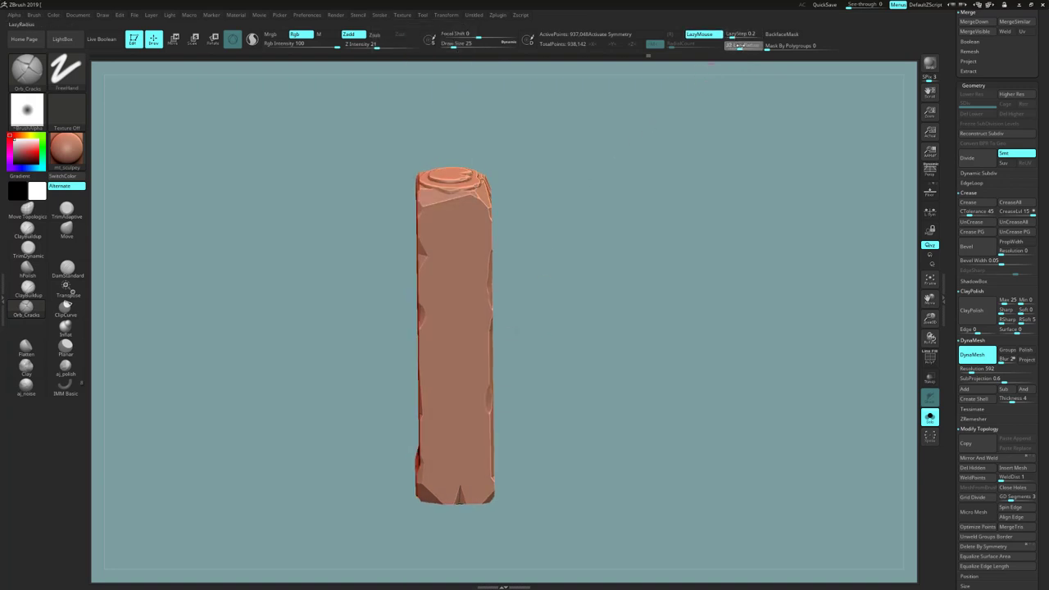
drag(628, 238, 474, 182)
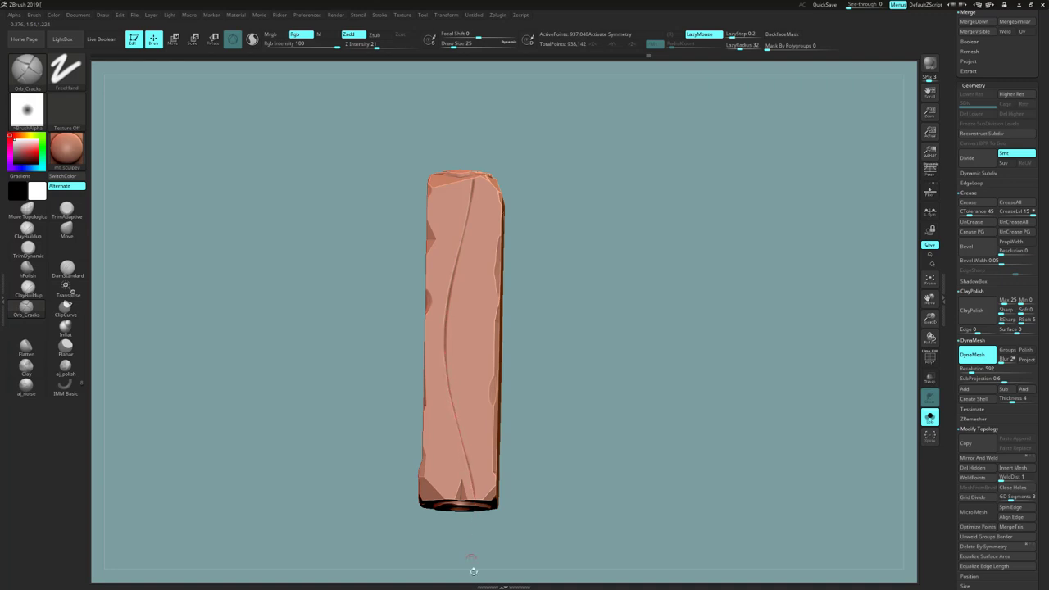
mouse_move(577, 490)
mouse_down()
mouse_move(564, 517)
mouse_move(542, 507)
mouse_up()
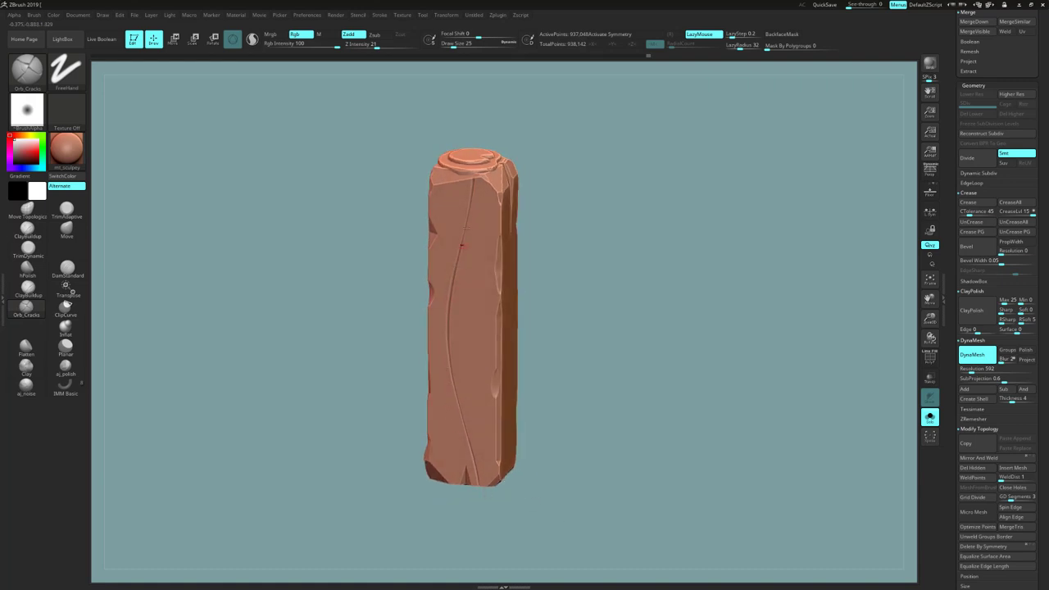
drag(575, 291, 584, 304)
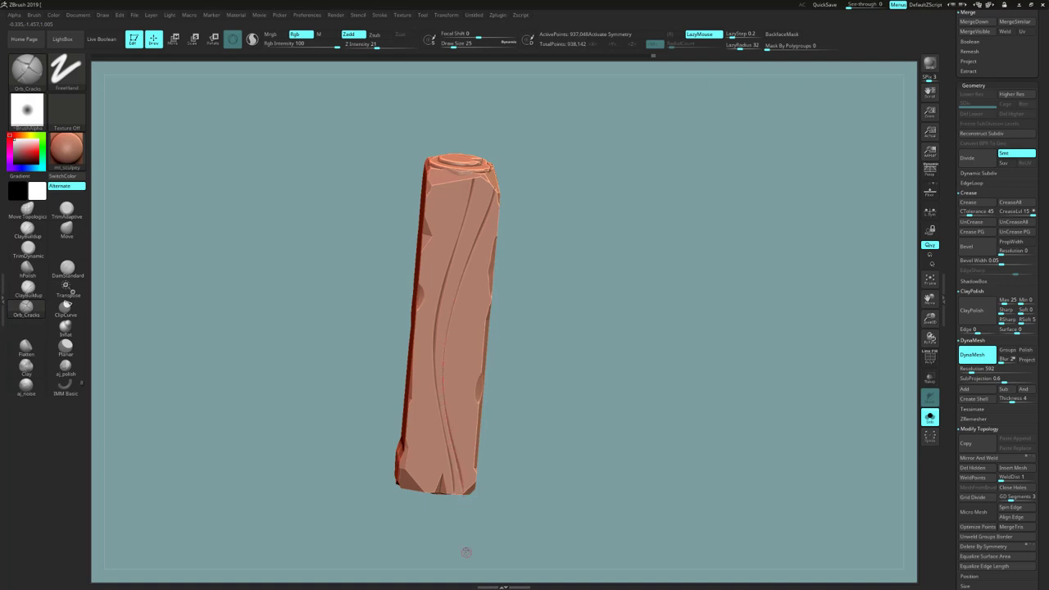
drag(465, 552, 500, 345)
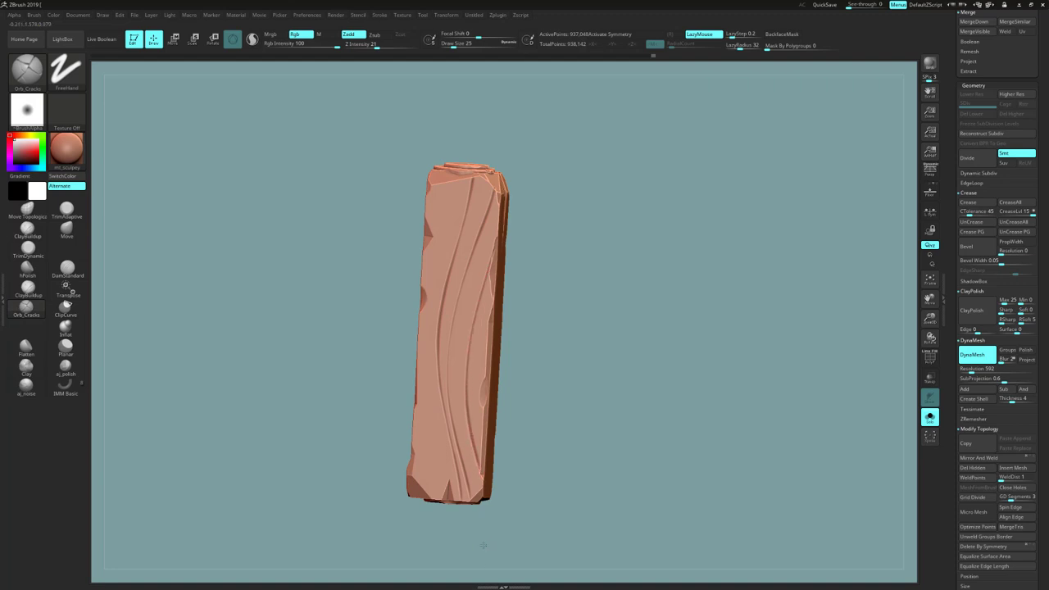
Undo the smoothly curved grain grooves on the column's face
key(ctrl+z)
key(ctrl+z)
key(ctrl+z)
key(ctrl+z)
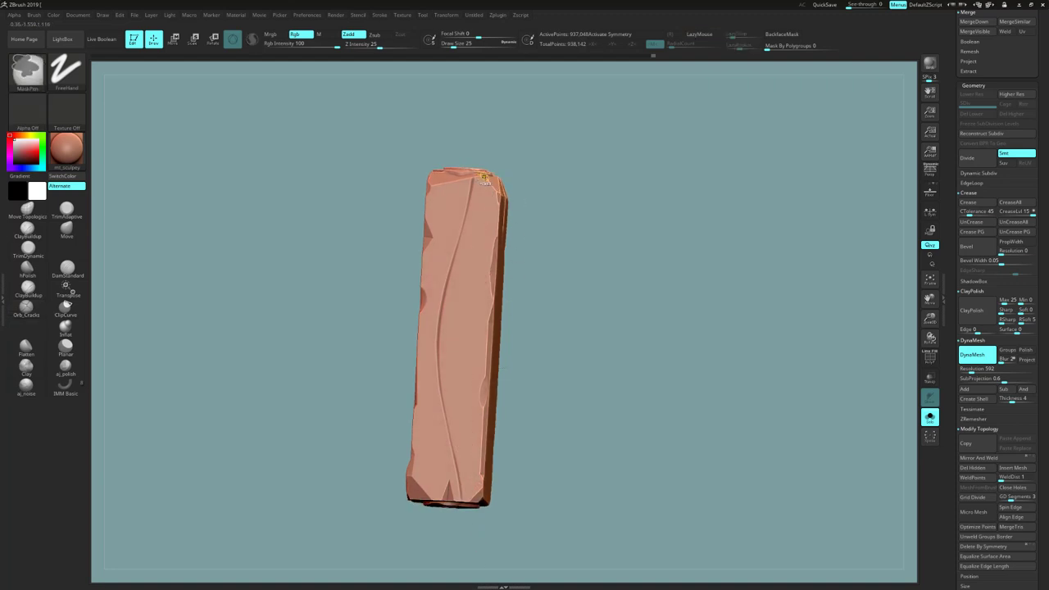
key(ctrl+z)
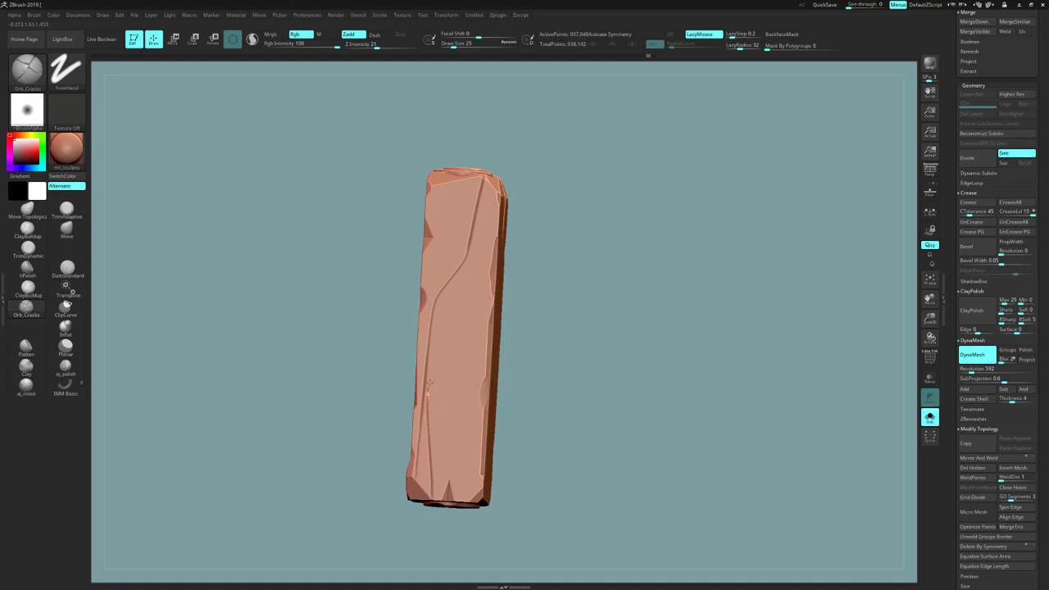
Try grain grooves that bend diagonally across the face and straighten near the cracked end, and undo them
mouse_move(599, 270)
mouse_down()
mouse_move(620, 271)
mouse_move(614, 300)
mouse_move(595, 309)
mouse_up()
key(ctrl+z)
key(ctrl+z)
key(ctrl+z)
key(ctrl+z)
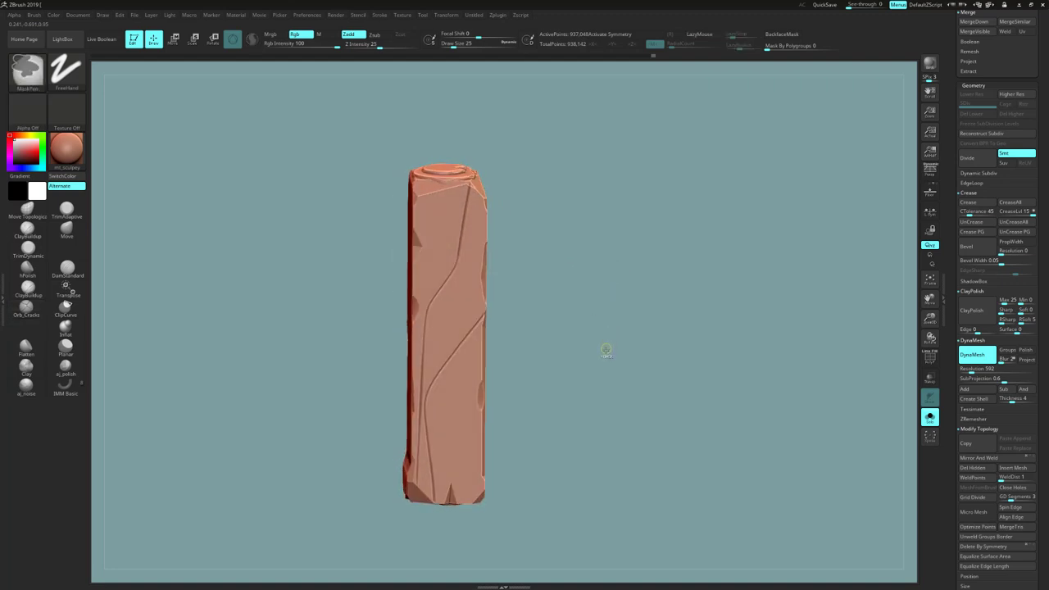
Try a groove curling into a spiral beside a long grain line at LazyRadius 7, and undo the strokes
shift+drag(608, 342, 610, 278)
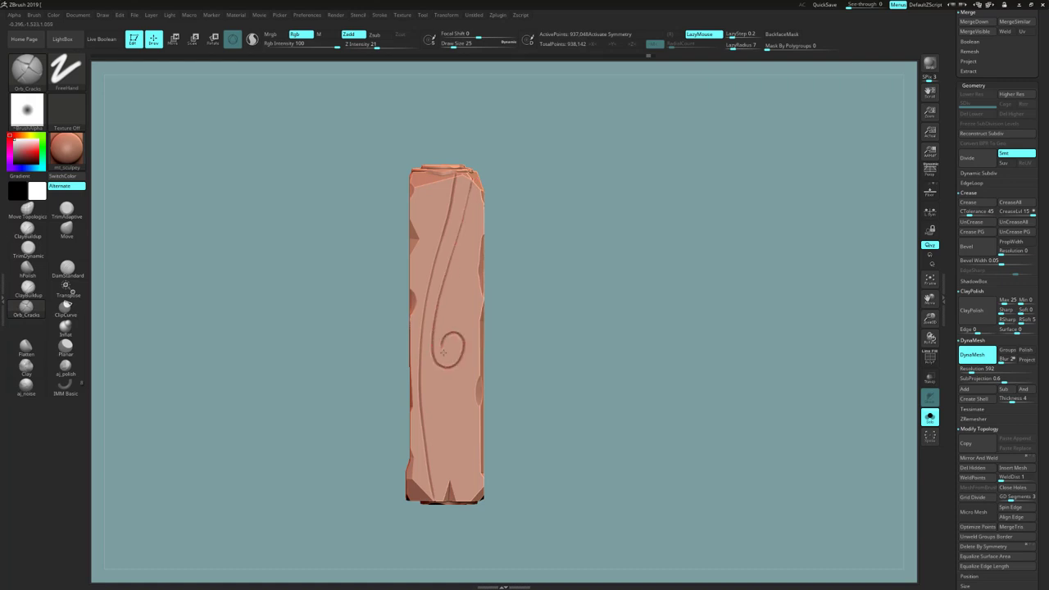
drag(570, 392, 563, 409)
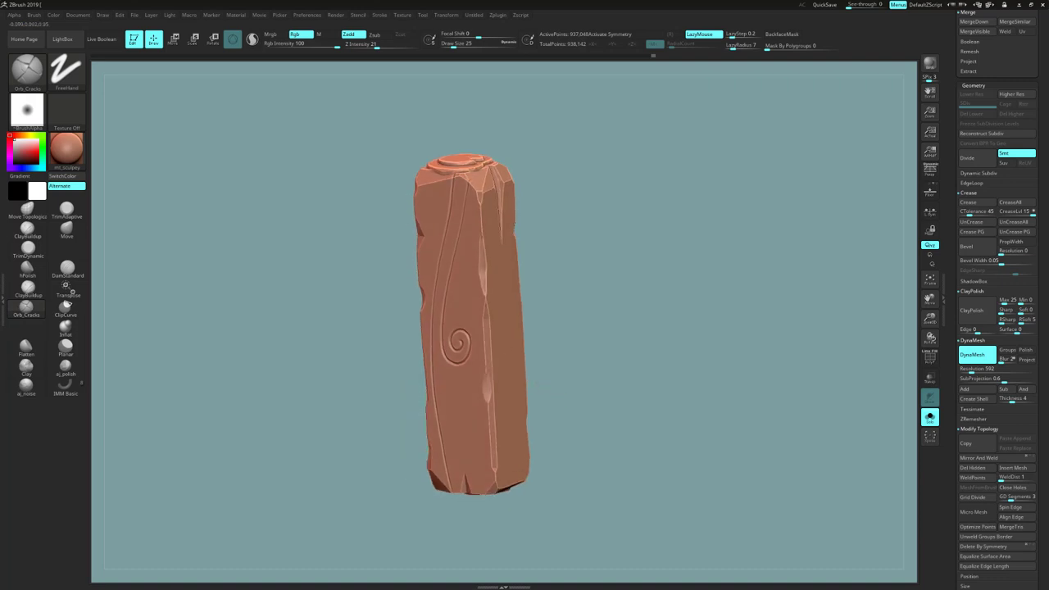
drag(571, 354, 551, 366)
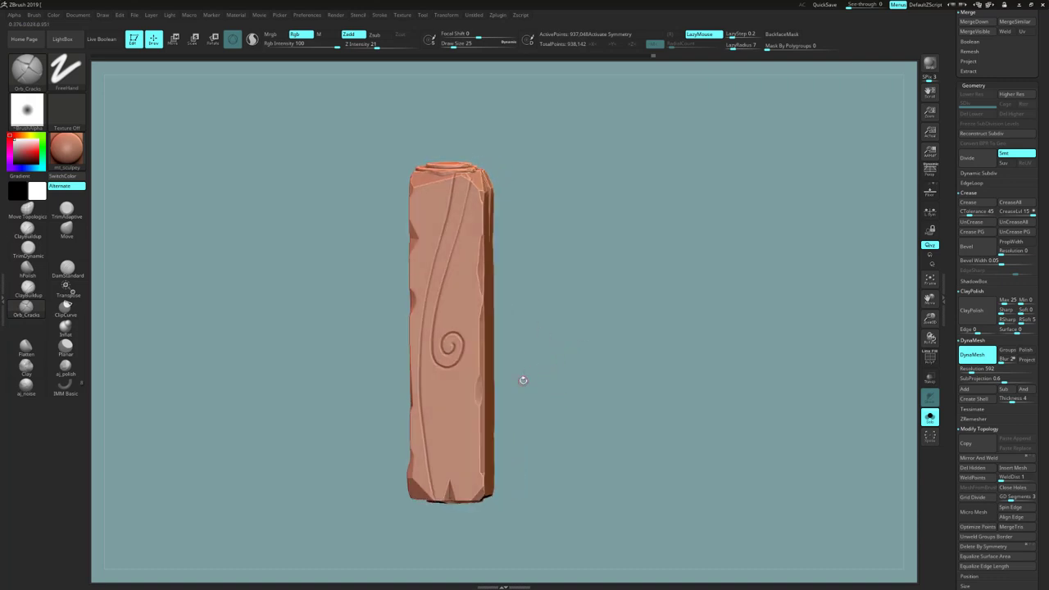
drag(582, 347, 569, 326)
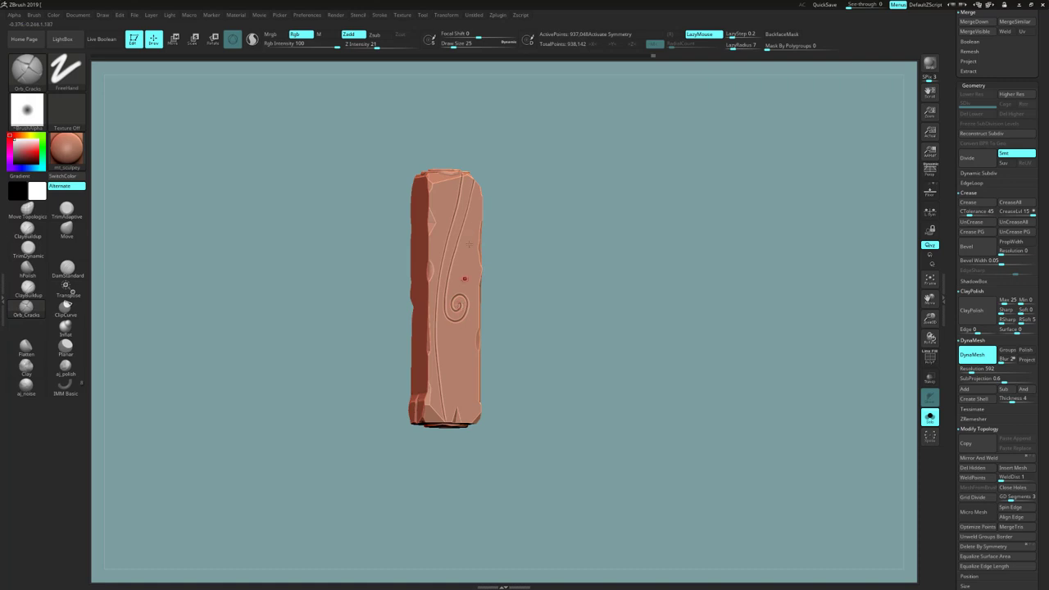
drag(582, 252, 557, 287)
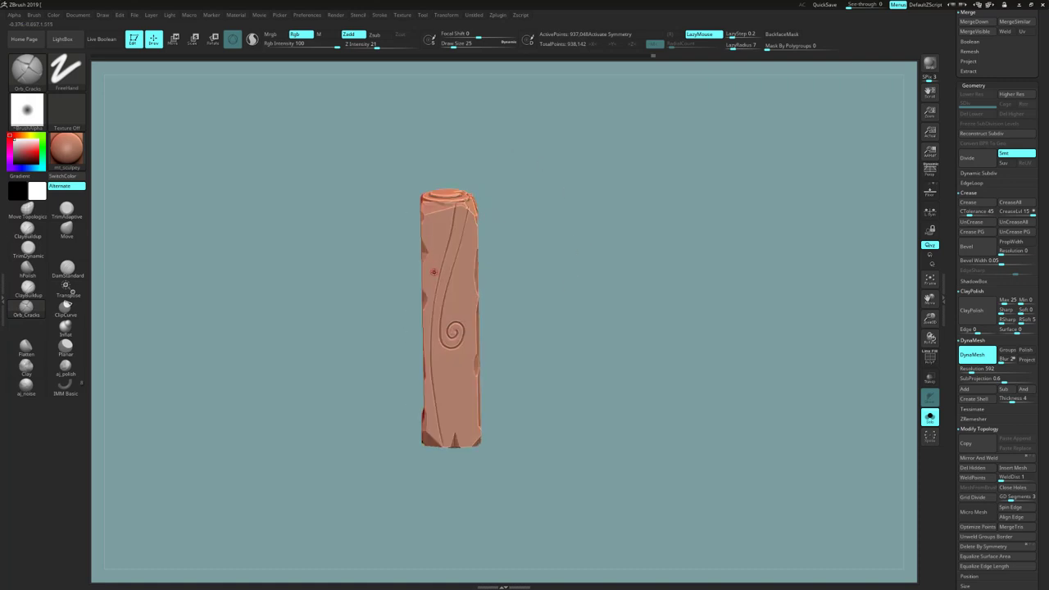
key(ctrl)
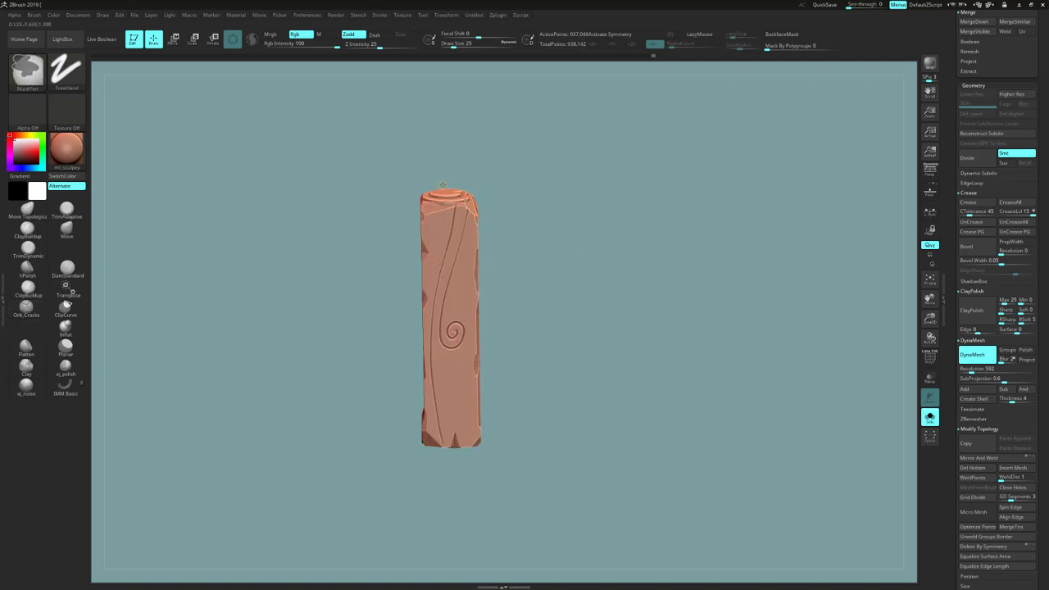
key(ctrl+z)
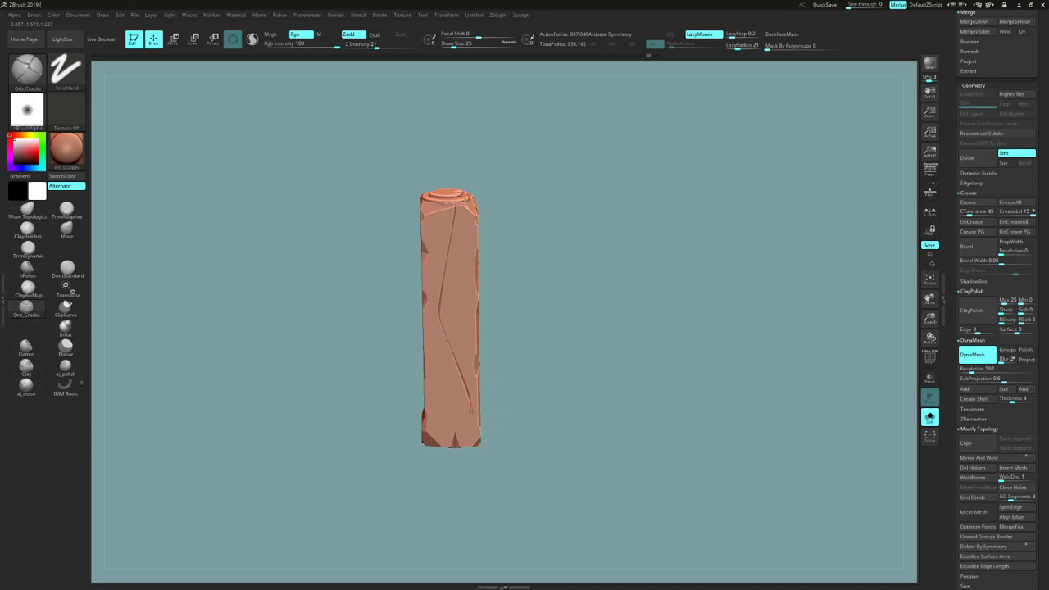
Carve bent, roughly parallel grain grooves down the face at LazyRadius 21, with shorter ones toward the cracked end
mouse_move(471, 453)
mouse_down()
mouse_move(467, 506)
mouse_move(476, 462)
mouse_up()
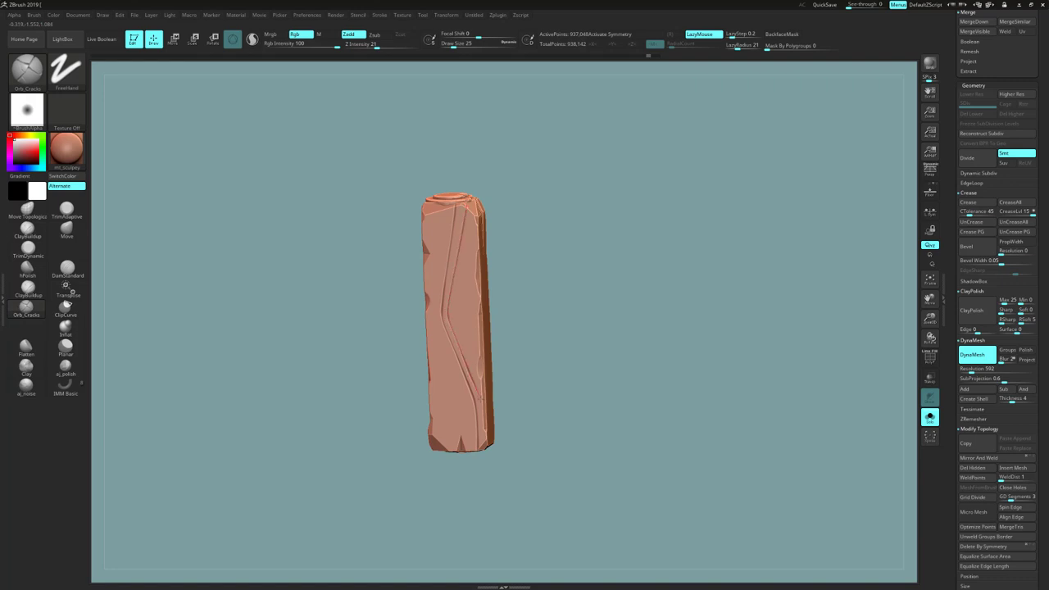
mouse_move(489, 459)
mouse_down()
mouse_move(518, 513)
mouse_move(504, 448)
mouse_up()
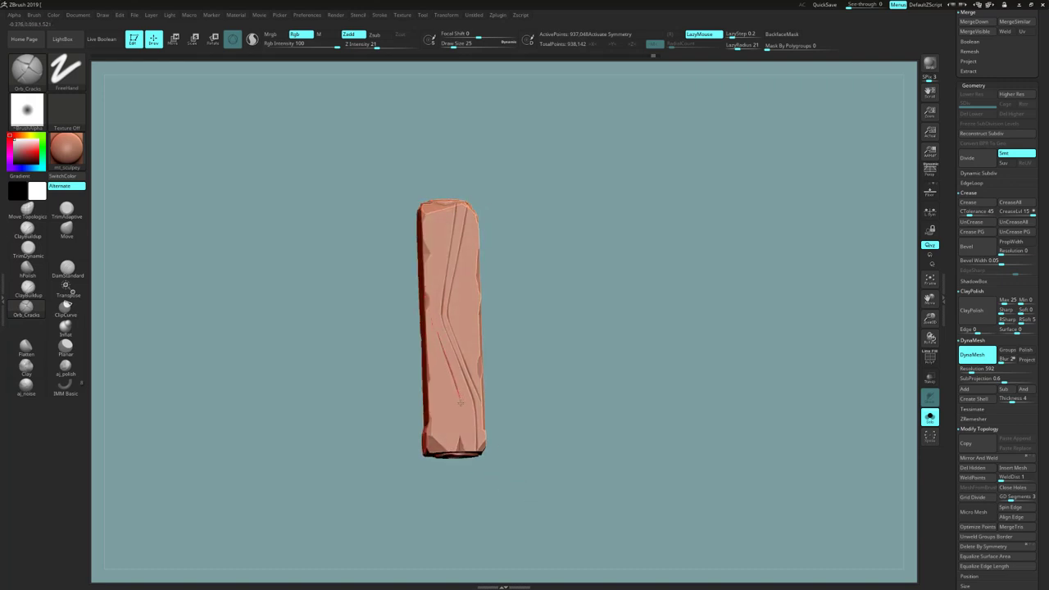
drag(443, 512, 464, 531)
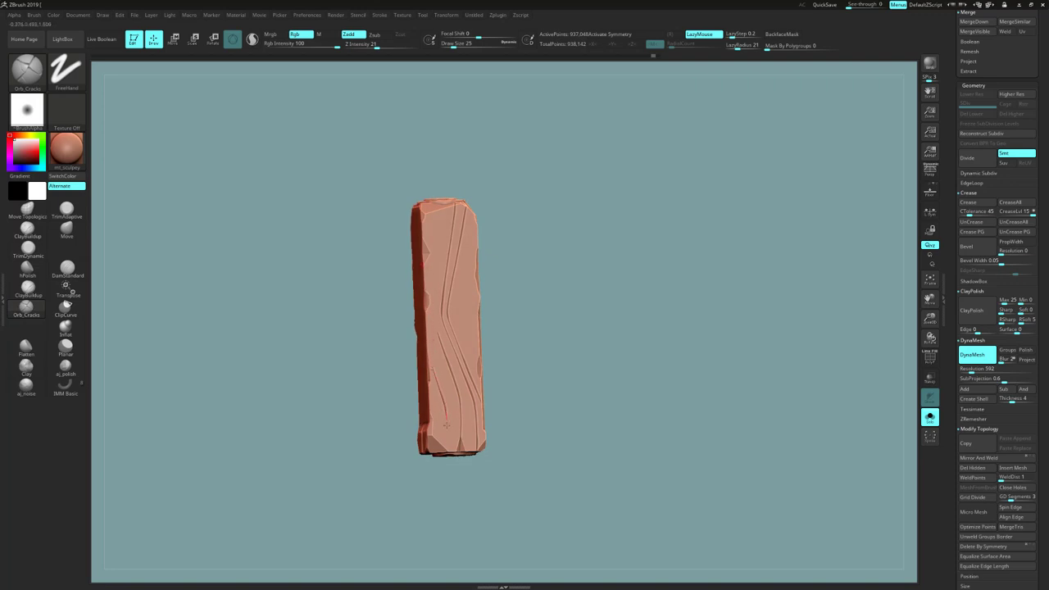
drag(440, 489, 514, 398)
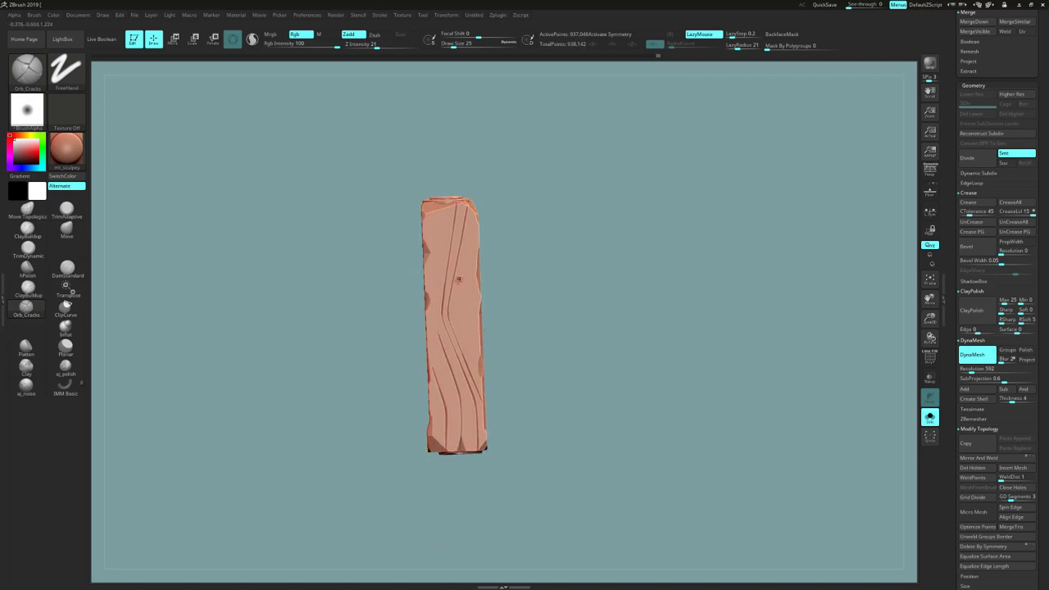
drag(429, 286, 452, 233)
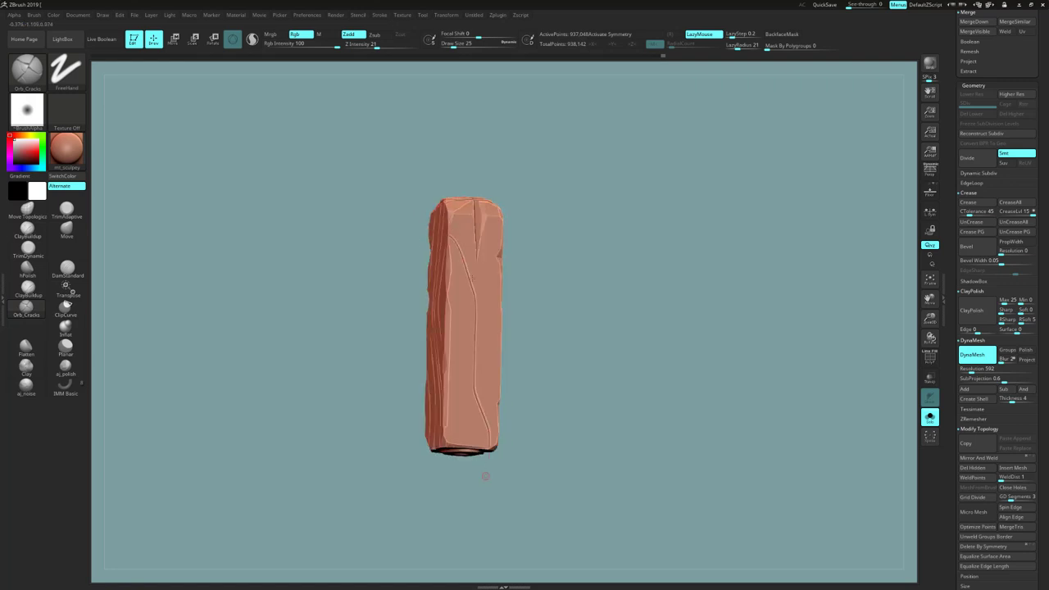
Carve a long grain groove down the adjoining face and outline an elongated oval knot on another face
drag(467, 420, 481, 311)
shift+right_drag(485, 327, 479, 196)
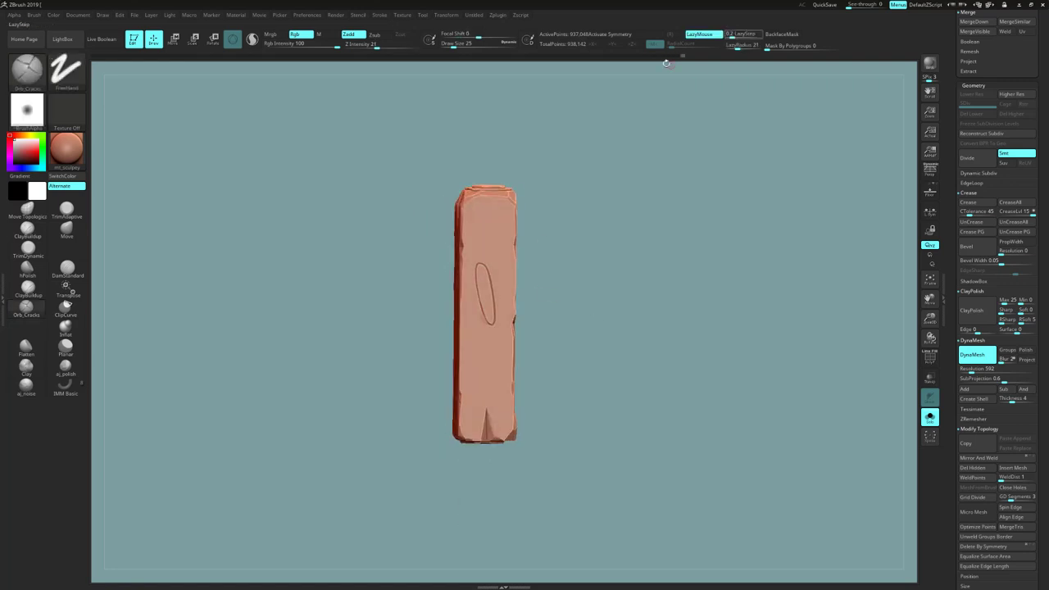
mouse_move(479, 196)
mouse_down()
mouse_move(527, 462)
mouse_move(604, 453)
mouse_move(650, 312)
mouse_move(645, 464)
mouse_up()
mouse_move(474, 336)
mouse_down()
mouse_move(484, 318)
mouse_move(503, 318)
mouse_move(463, 287)
mouse_move(613, 285)
mouse_move(709, 269)
mouse_move(490, 395)
mouse_move(512, 332)
mouse_move(618, 314)
mouse_move(631, 363)
mouse_move(623, 409)
mouse_up()
Set the draw size to 23 and rework the long grain grooves on the face below the ringed end
drag(452, 43, 456, 43)
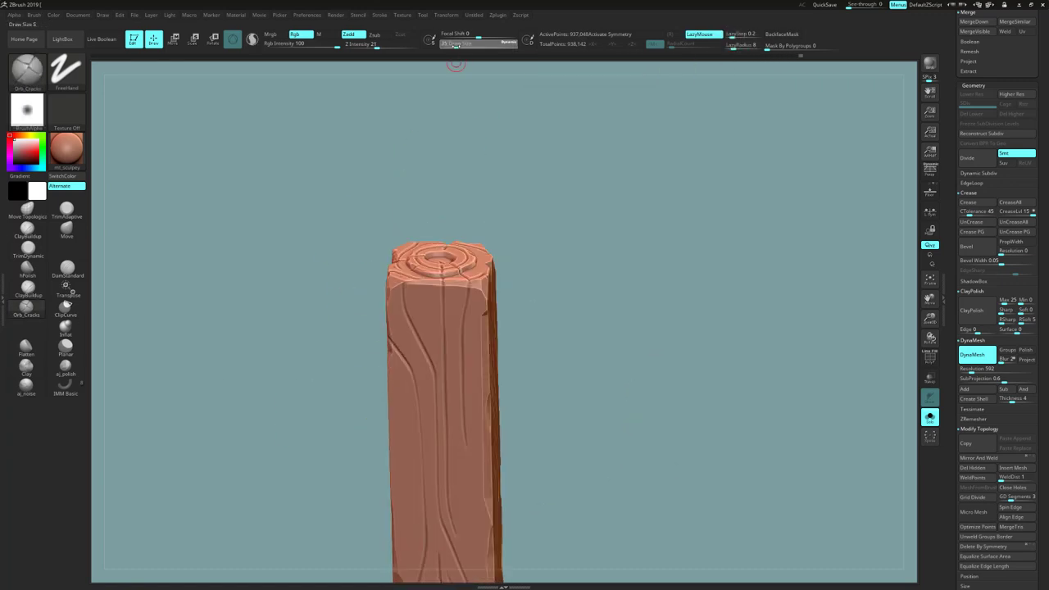
right_drag(445, 324, 433, 345)
right_drag(431, 304, 440, 204)
drag(435, 436, 436, 495)
right_drag(437, 494, 580, 340)
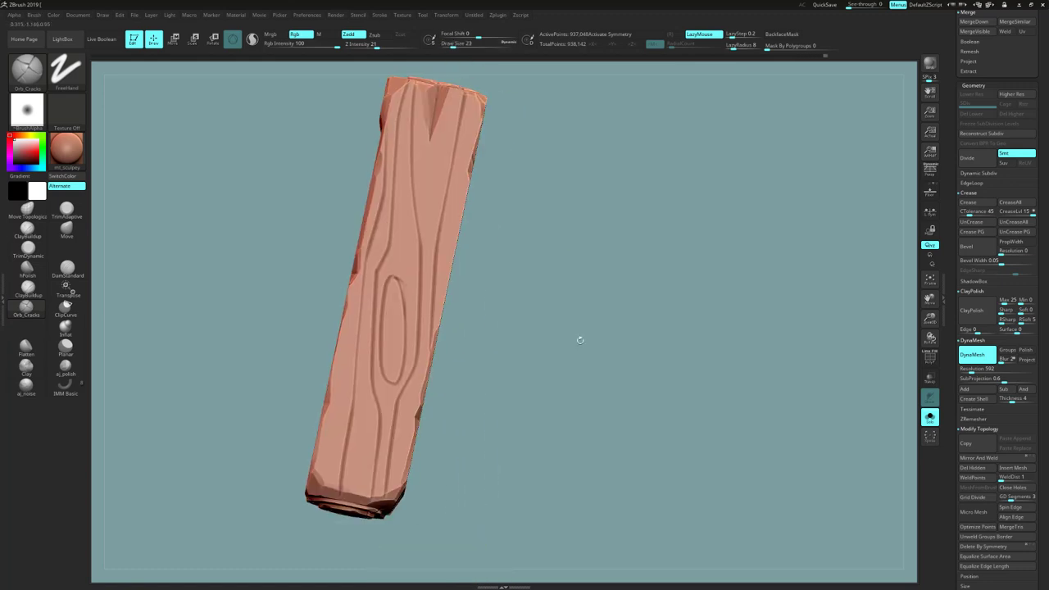
Add grain strokes around the oval knot and on the neighbouring face below the ringed end
drag(386, 280, 379, 326)
drag(370, 381, 377, 442)
mouse_move(320, 459)
right_down()
mouse_move(348, 459)
mouse_move(405, 259)
right_up()
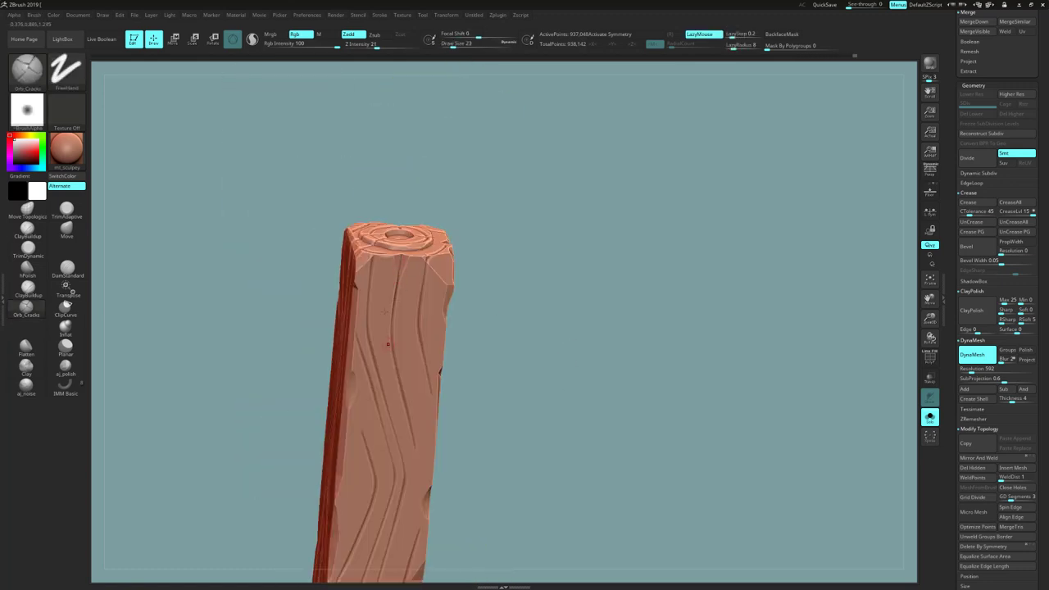
right_drag(328, 279, 375, 303)
ctrl+drag(376, 303, 363, 383)
mouse_move(169, 464)
mouse_down()
mouse_move(135, 455)
mouse_move(303, 360)
mouse_move(588, 240)
mouse_move(419, 207)
mouse_move(422, 283)
mouse_up()
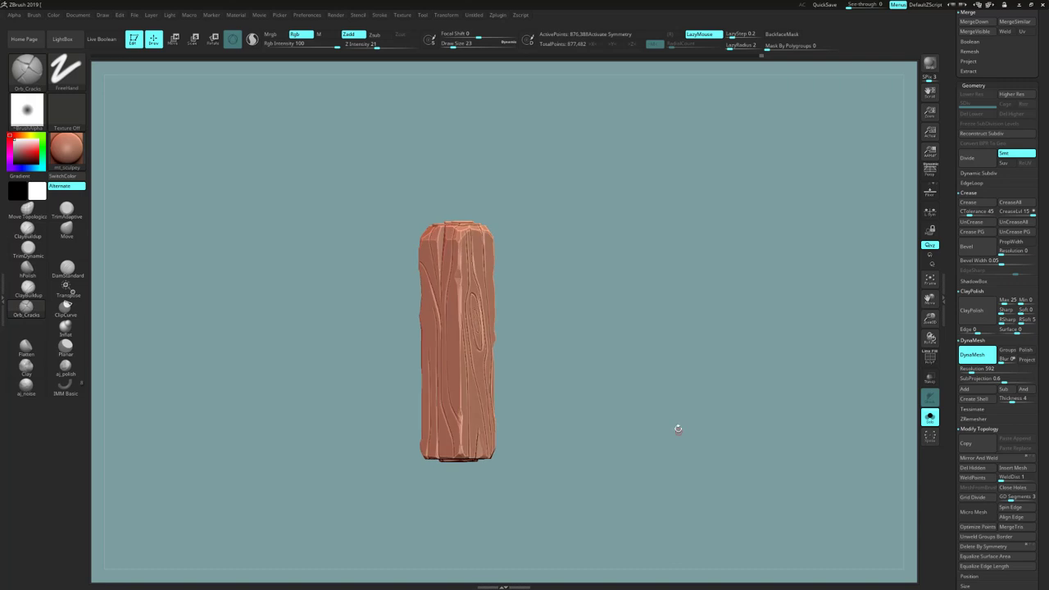
mouse_move(678, 428)
mouse_down()
mouse_move(679, 416)
mouse_move(670, 444)
mouse_up()
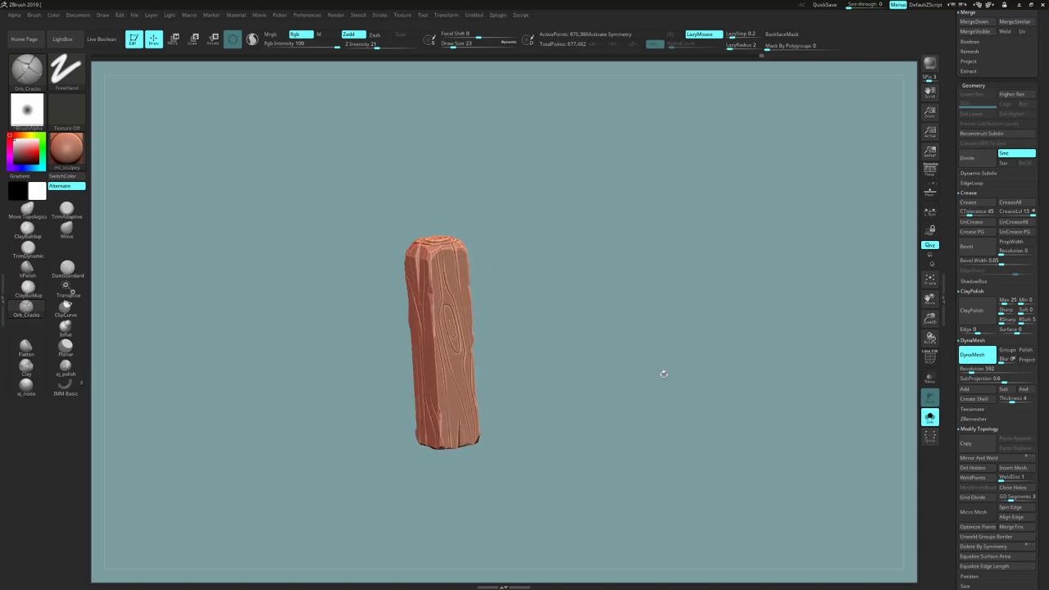
drag(578, 365, 567, 333)
mouse_move(598, 403)
mouse_down()
mouse_move(614, 398)
mouse_move(594, 405)
mouse_up()
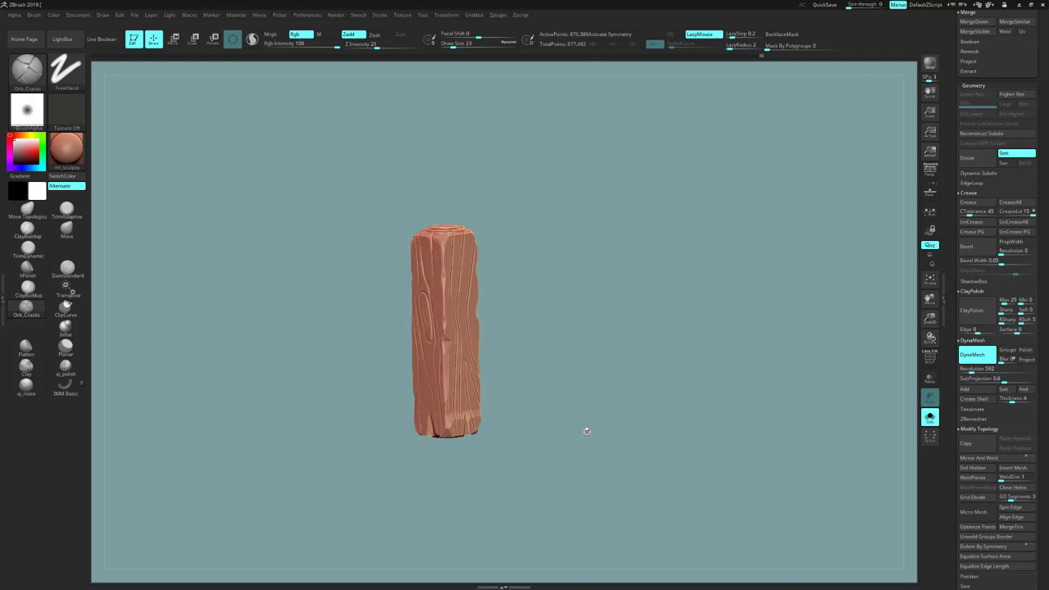
mouse_move(585, 438)
mouse_down()
mouse_move(591, 430)
mouse_move(601, 443)
mouse_up()
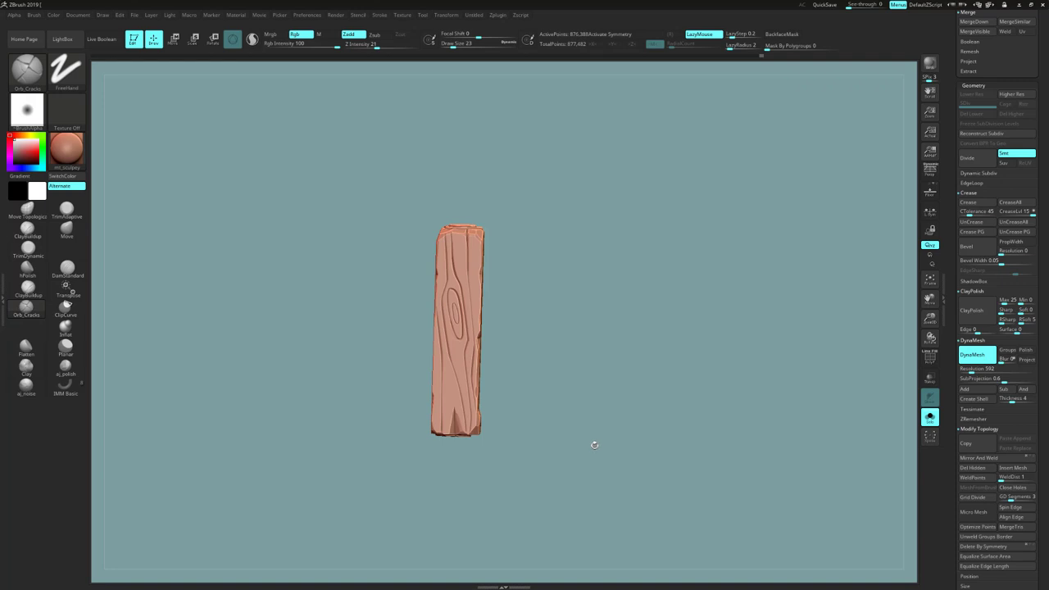
Isolate the plain third block and duplicate its subtool
drag(697, 437, 679, 492)
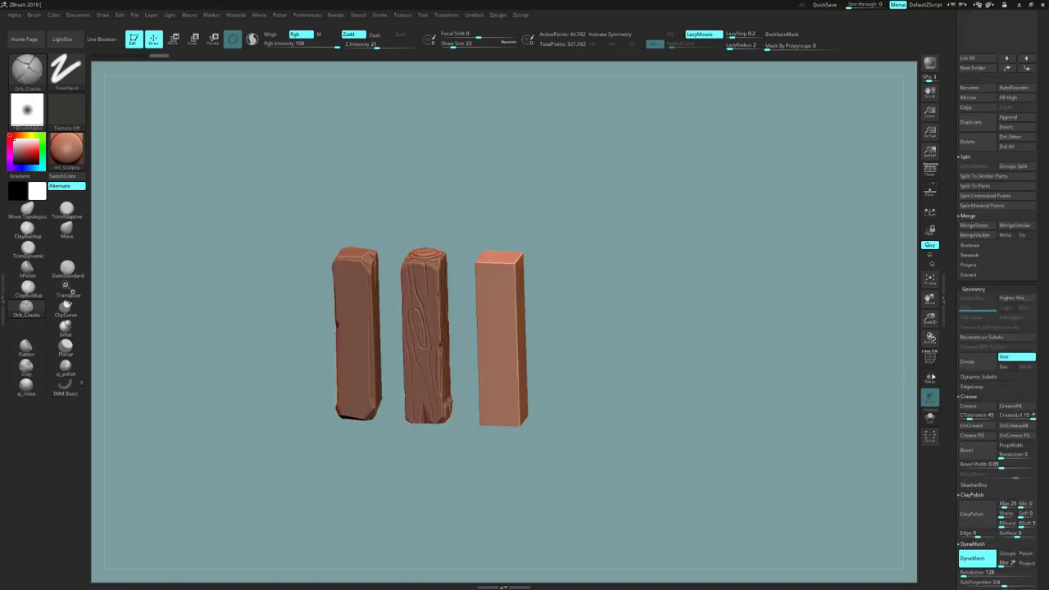
click(929, 358)
click(930, 360)
shift+drag(817, 377, 625, 421)
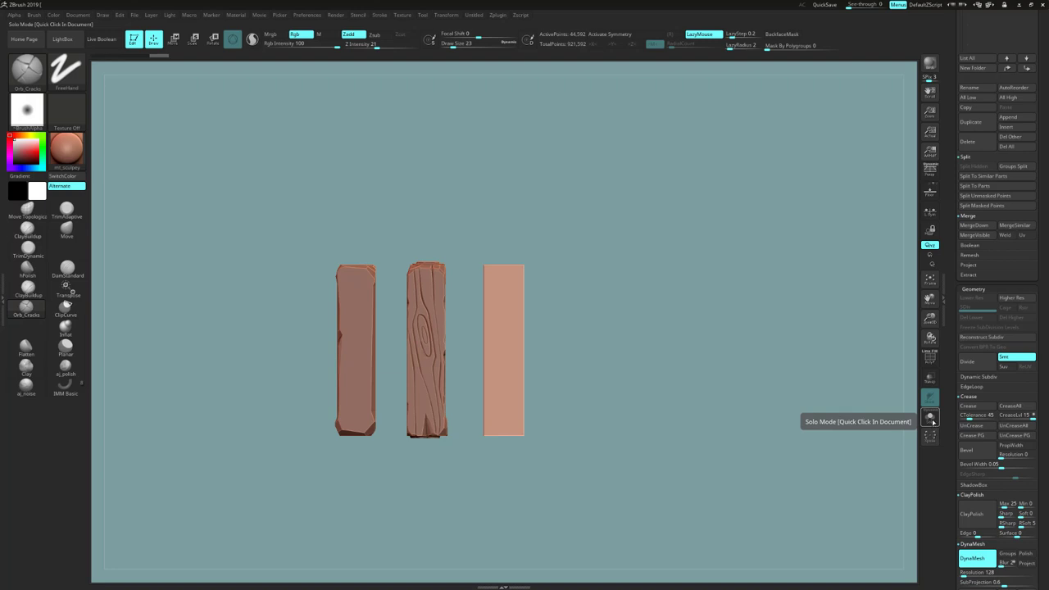
click(930, 418)
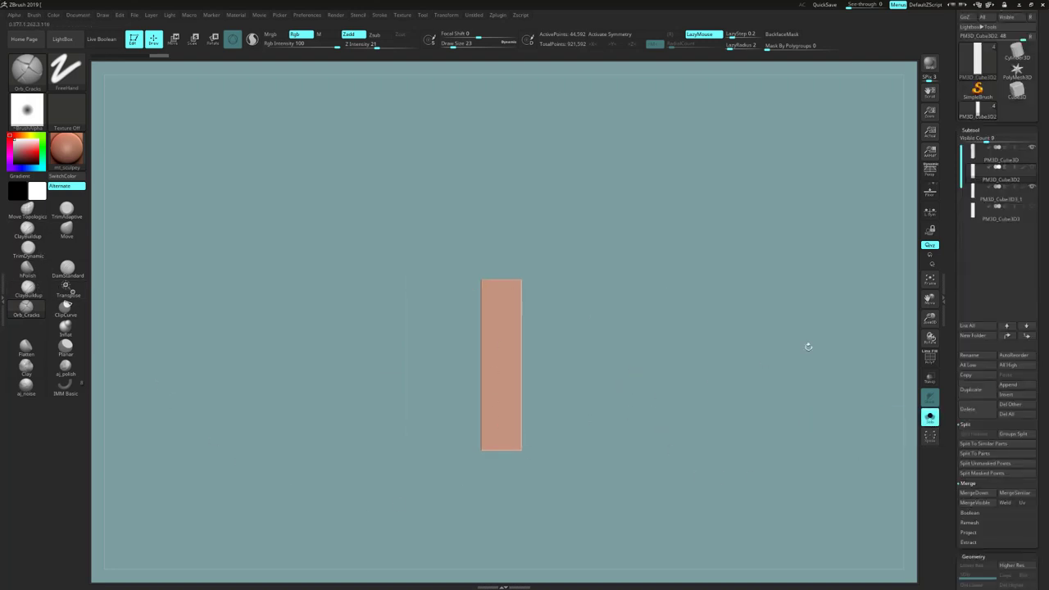
drag(1046, 321, 1046, 304)
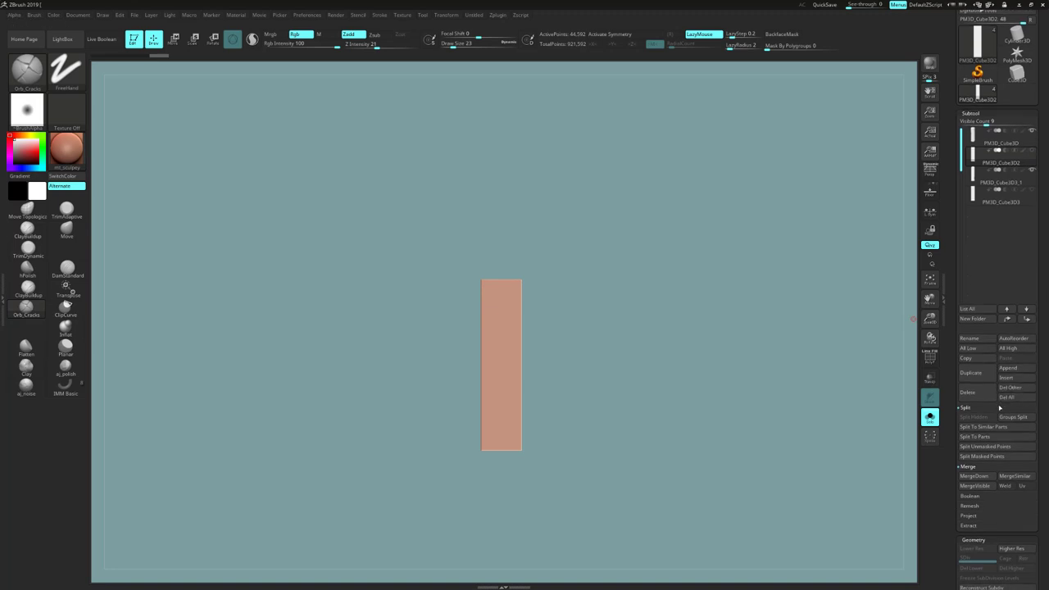
click(970, 373)
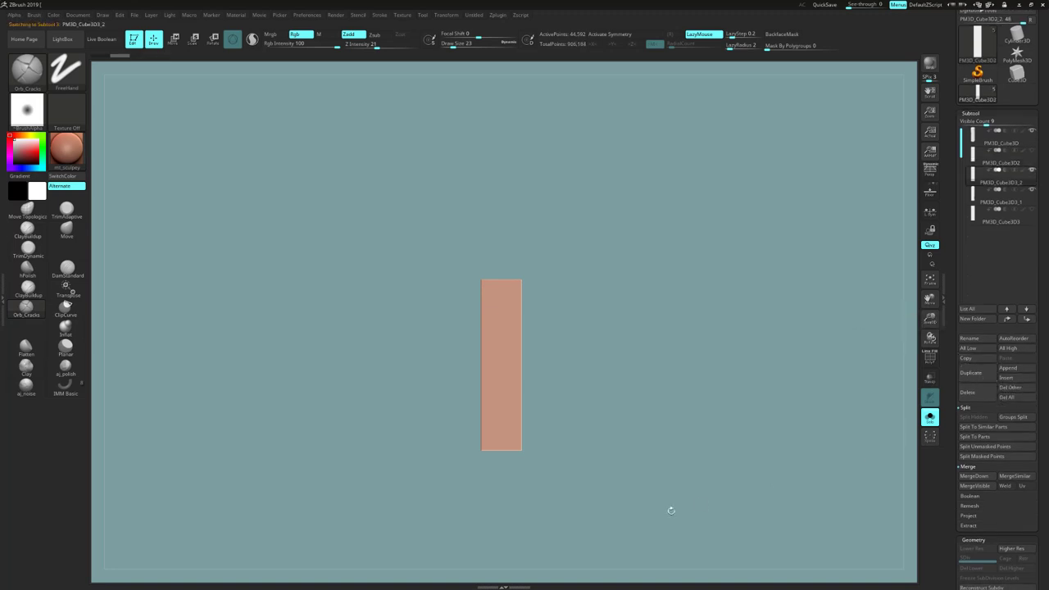
Shorten and slightly widen the duplicated block with Transpose so the original block protrudes from both of its ends
click(72, 296)
click(931, 418)
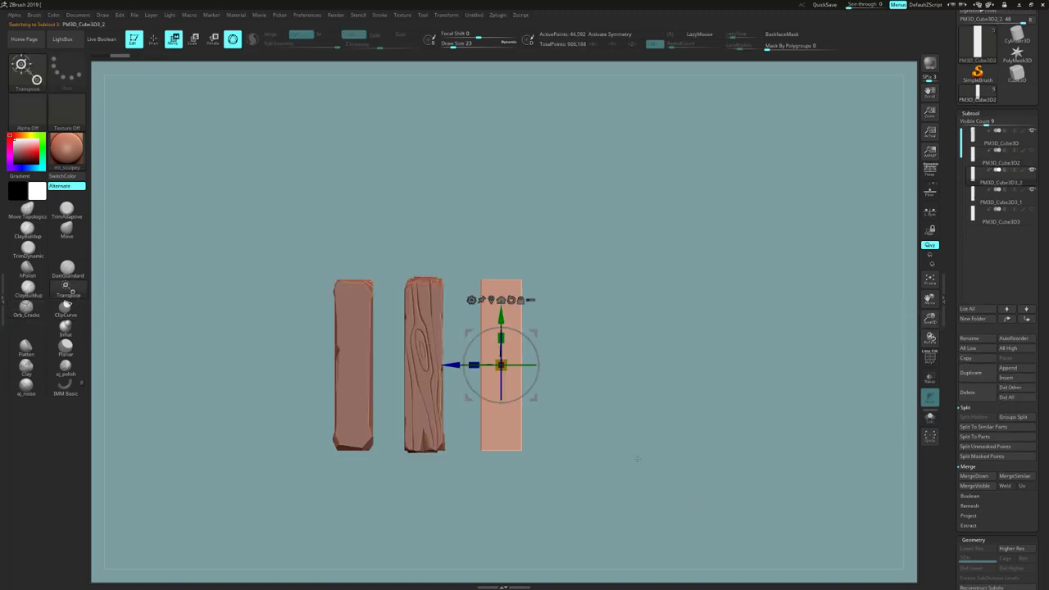
drag(501, 365, 503, 349)
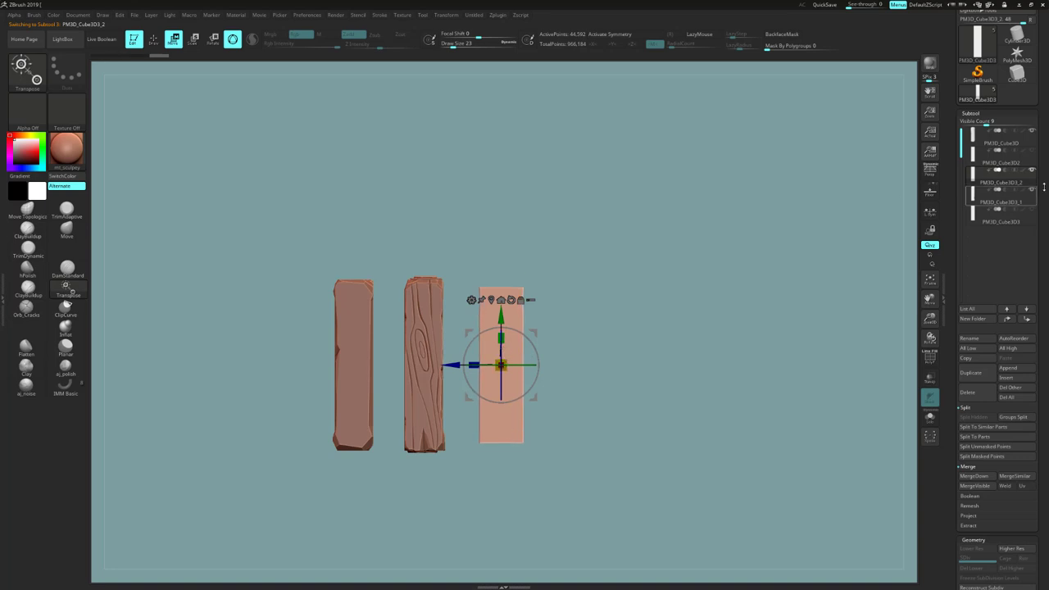
key(ctrl+z)
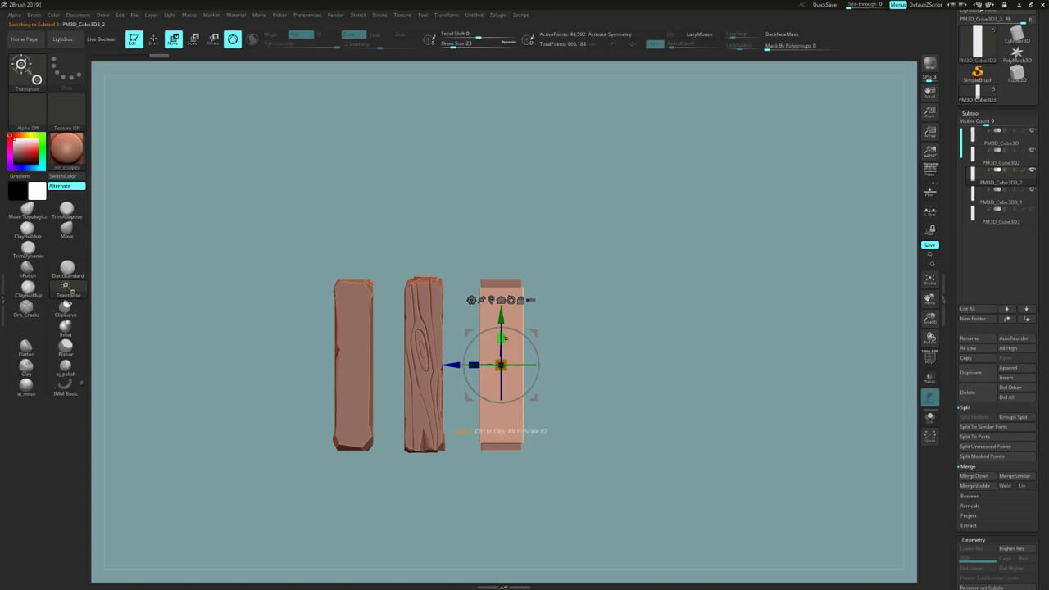
drag(504, 337, 503, 316)
drag(504, 366, 503, 316)
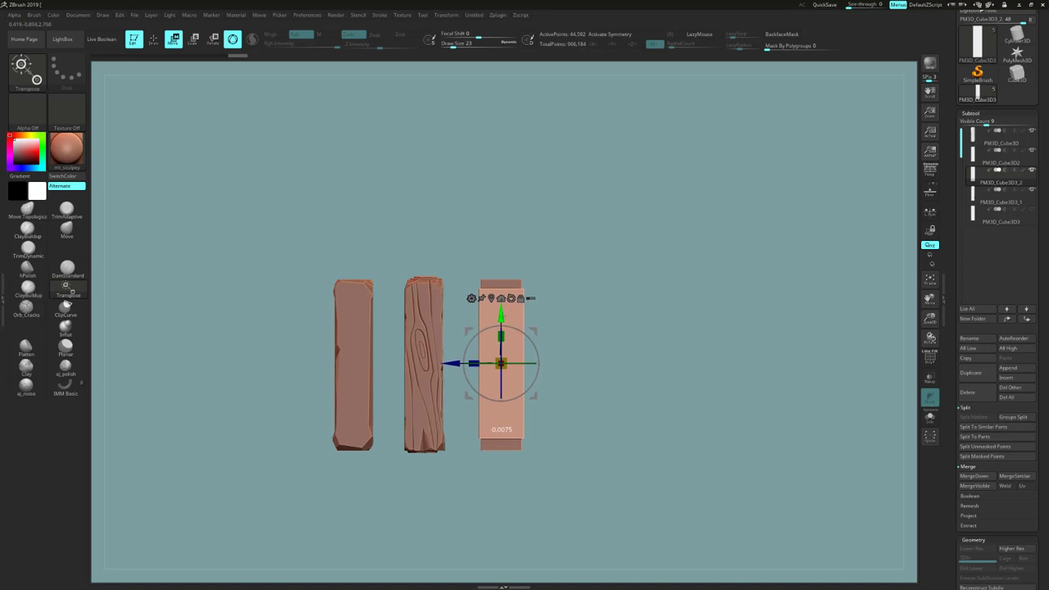
Clip the inner block's corners with ClipCurve and remesh it with DynaMesh at resolution 456
alt+click(509, 446)
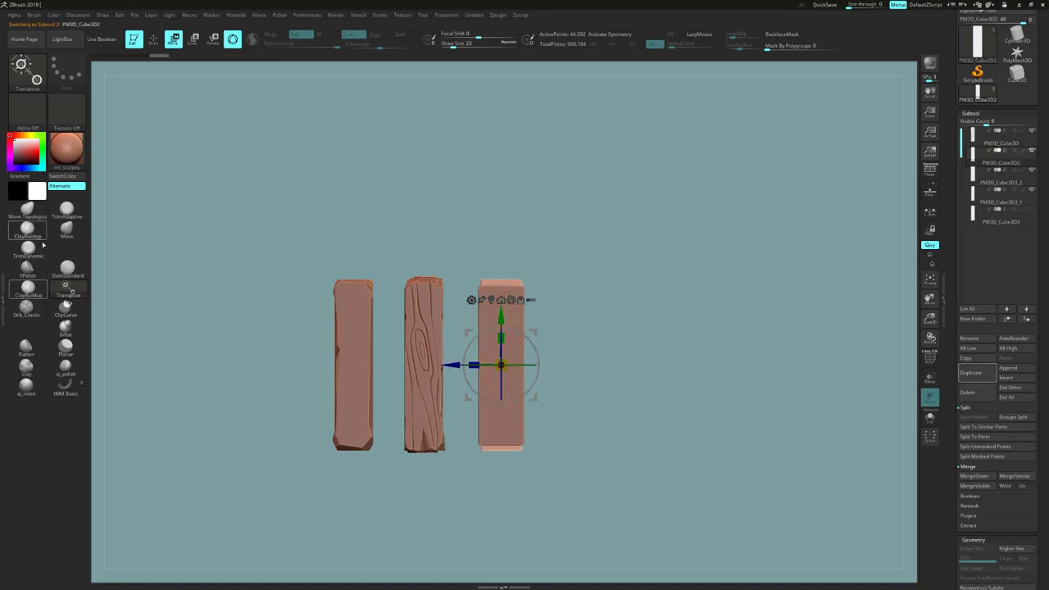
click(27, 210)
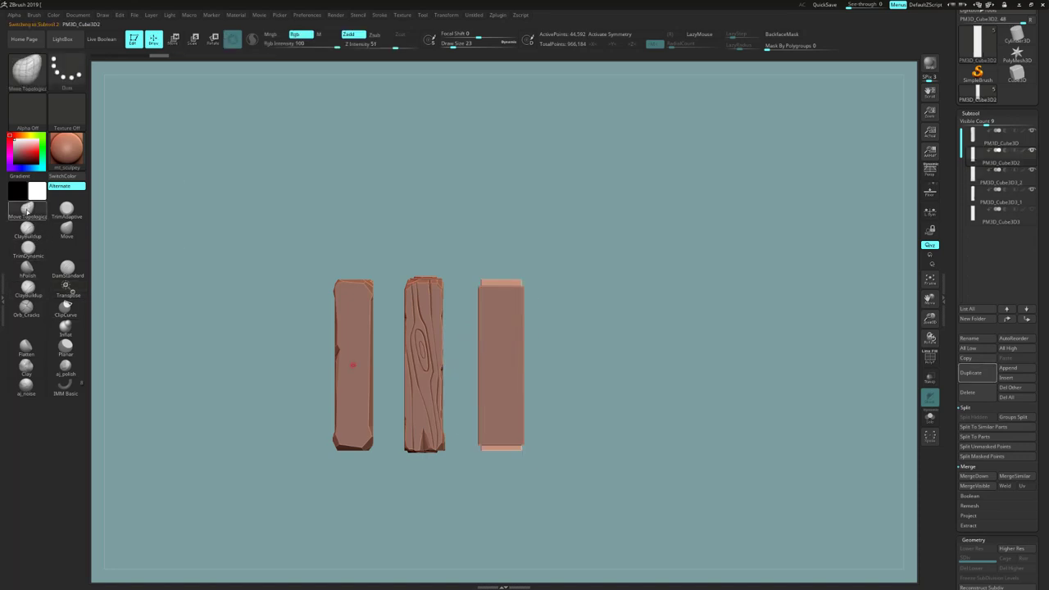
mouse_move(585, 285)
mouse_down()
mouse_move(602, 304)
mouse_move(590, 273)
mouse_up()
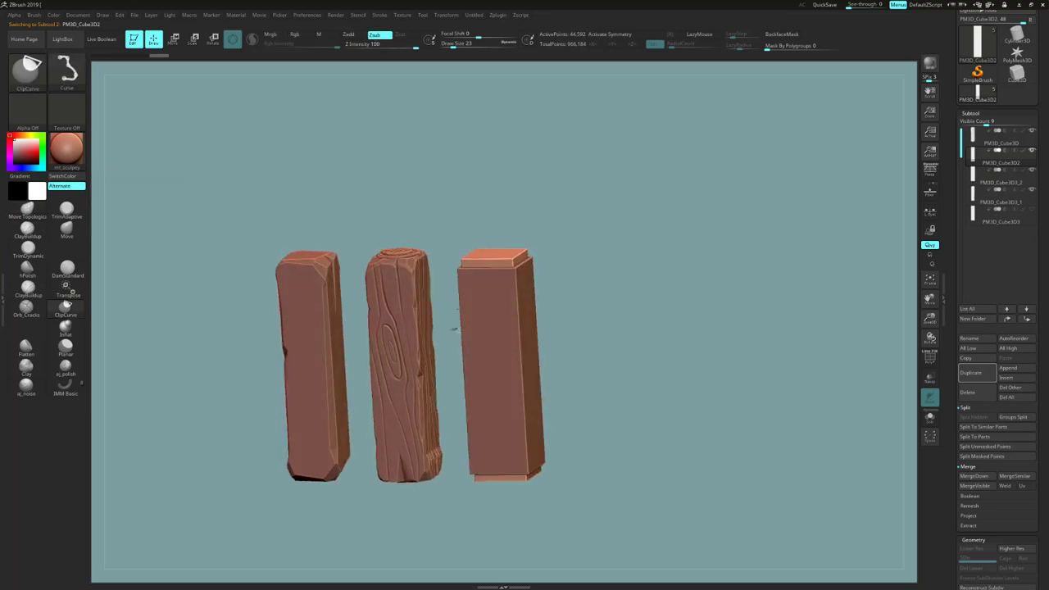
ctrl+shift+drag(455, 329, 464, 249)
mouse_move(566, 271)
mouse_down()
mouse_move(589, 377)
mouse_move(583, 422)
mouse_up()
ctrl+shift+drag(546, 438, 508, 403)
drag(520, 468, 525, 434)
drag(1037, 491, 1037, 234)
click(977, 551)
Mask part of the inner block's end and move it to form a stepped end
mouse_move(590, 361)
shift+mouse_down()
mouse_move(562, 267)
mouse_move(628, 304)
mouse_move(629, 286)
mouse_move(542, 364)
mouse_move(571, 442)
mouse_move(578, 374)
mouse_move(554, 439)
mouse_move(548, 410)
shift+mouse_up()
mouse_move(496, 357)
ctrl+mouse_down()
mouse_move(495, 385)
mouse_move(496, 369)
ctrl+mouse_up()
key(w)
mouse_move(547, 410)
shift+mouse_down()
mouse_move(369, 461)
mouse_move(369, 508)
shift+mouse_up()
click(483, 185)
drag(491, 323, 491, 317)
key(q)
Mask further sections of the inner block and offset them to break its ends into uneven chunks
drag(512, 459, 574, 410)
mouse_move(622, 401)
ctrl+mouse_down()
mouse_move(648, 417)
mouse_move(683, 331)
mouse_move(623, 385)
ctrl+mouse_up()
ctrl+drag(426, 343, 416, 365)
mouse_move(540, 393)
shift+mouse_down()
mouse_move(524, 438)
mouse_move(538, 273)
mouse_move(531, 367)
shift+mouse_up()
key(w)
key(q)
mouse_move(373, 344)
shift+mouse_down()
mouse_move(390, 307)
mouse_move(568, 351)
mouse_move(536, 286)
mouse_move(532, 417)
mouse_move(545, 279)
mouse_move(584, 501)
mouse_move(598, 375)
mouse_move(784, 515)
mouse_move(454, 134)
mouse_move(437, 131)
shift+mouse_up()
Cut angled chips along the outer block's long edges with ClipCurve
alt+click(483, 439)
drag(471, 487, 630, 238)
ctrl+shift+drag(562, 463, 531, 170)
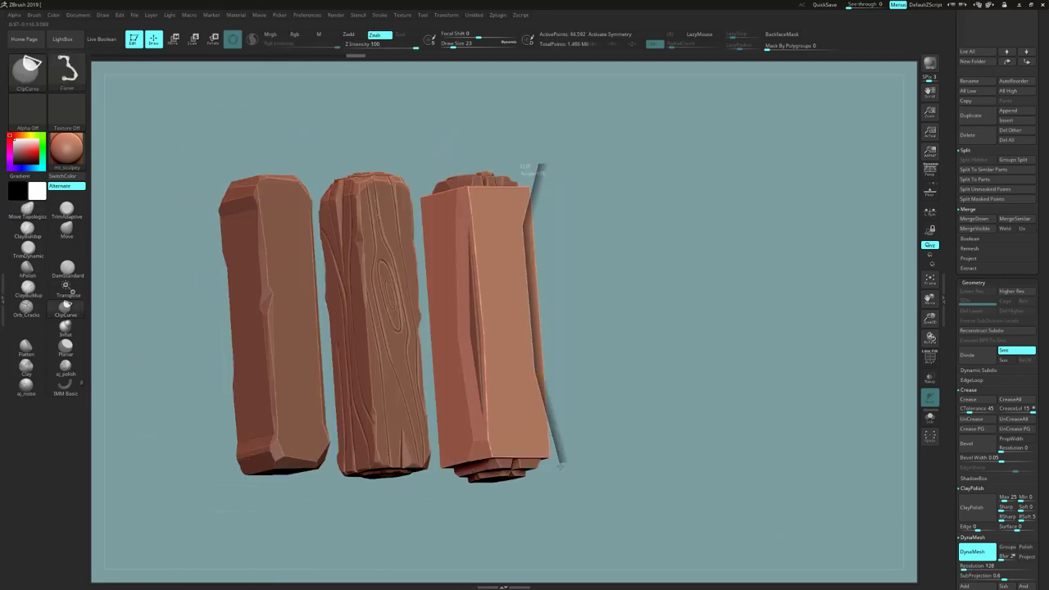
drag(606, 176, 574, 184)
mouse_move(556, 182)
ctrl+shift+mouse_down()
mouse_move(539, 156)
mouse_move(484, 459)
mouse_move(457, 435)
mouse_move(529, 484)
mouse_move(598, 337)
mouse_move(486, 437)
mouse_move(778, 491)
mouse_move(721, 306)
ctrl+shift+mouse_up()
Clip back the inner block's sides where they protrude through the outer block, and choose the wanted state in its undo history
mouse_move(614, 221)
ctrl+shift+mouse_down()
mouse_move(562, 253)
mouse_move(573, 410)
ctrl+shift+mouse_up()
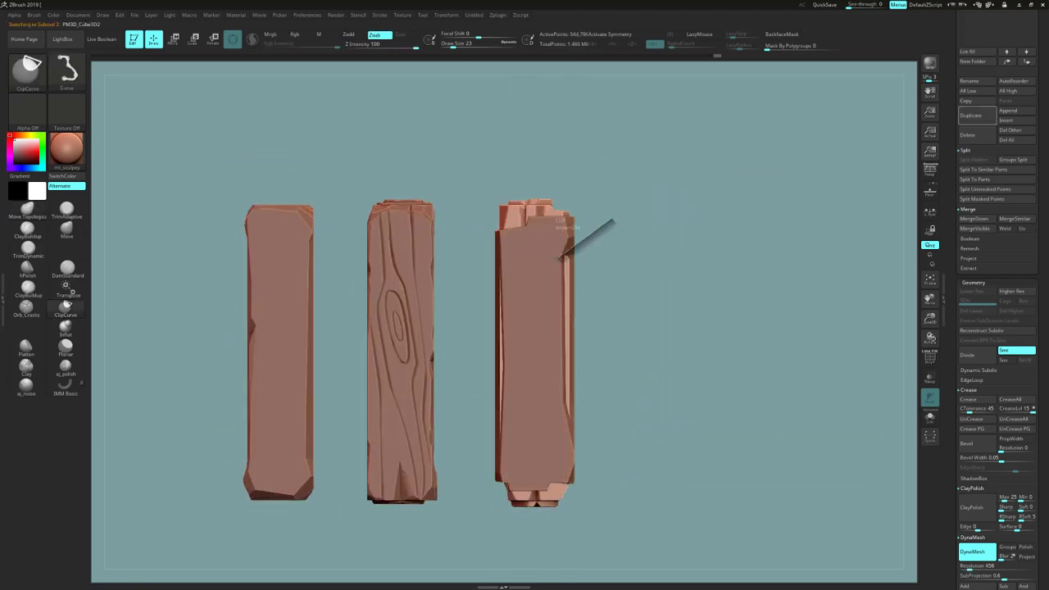
ctrl+shift+drag(483, 231, 483, 488)
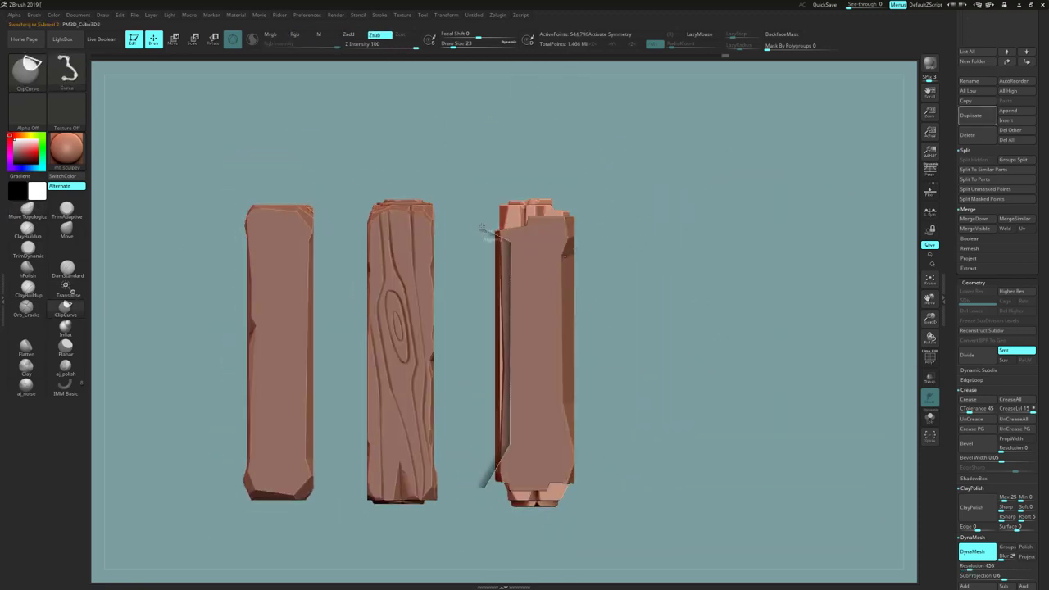
mouse_move(639, 344)
mouse_down()
mouse_move(803, 361)
mouse_move(665, 408)
mouse_up()
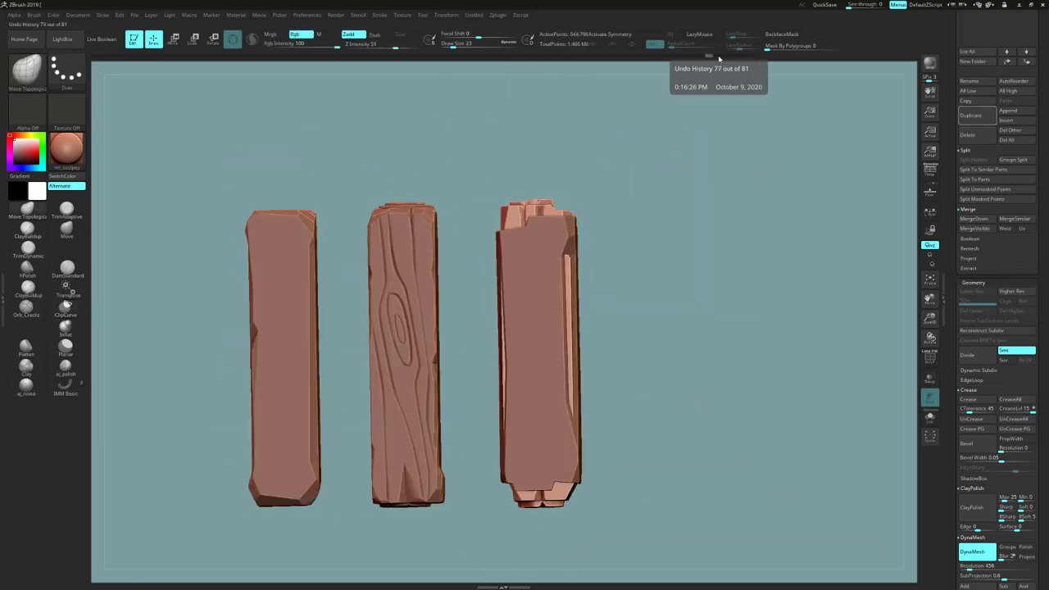
mouse_move(709, 56)
mouse_down()
mouse_move(725, 59)
mouse_move(717, 57)
mouse_up()
Mask both ends of the isolated inner block and split the masked points into a separate subtool
drag(714, 256, 623, 295)
mouse_move(622, 256)
mouse_down()
mouse_move(599, 274)
mouse_move(611, 264)
mouse_move(622, 403)
mouse_up()
ctrl+shift+drag(475, 260, 604, 473)
drag(1039, 321, 1040, 332)
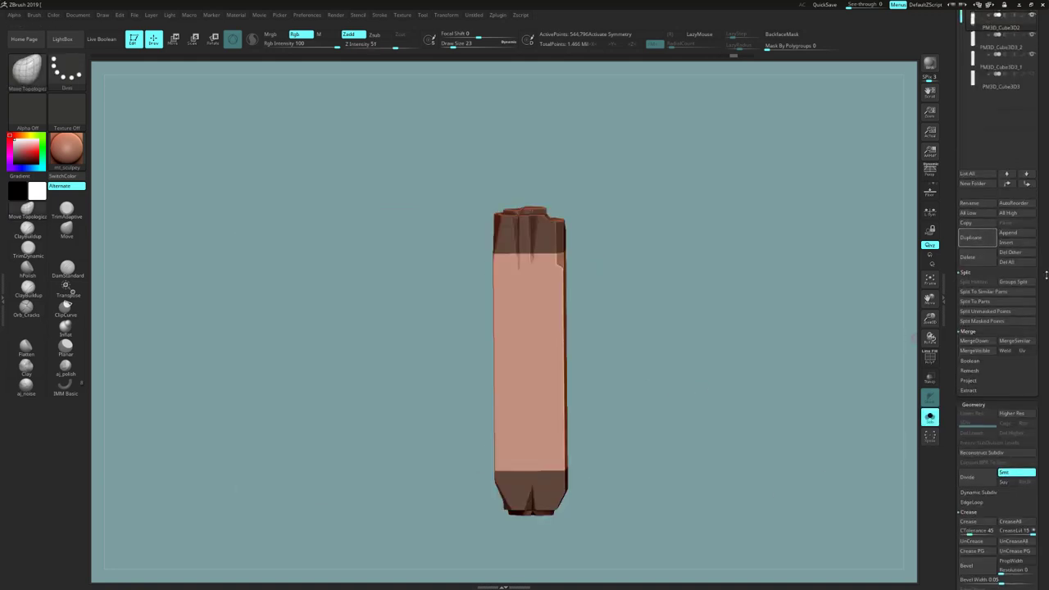
click(997, 320)
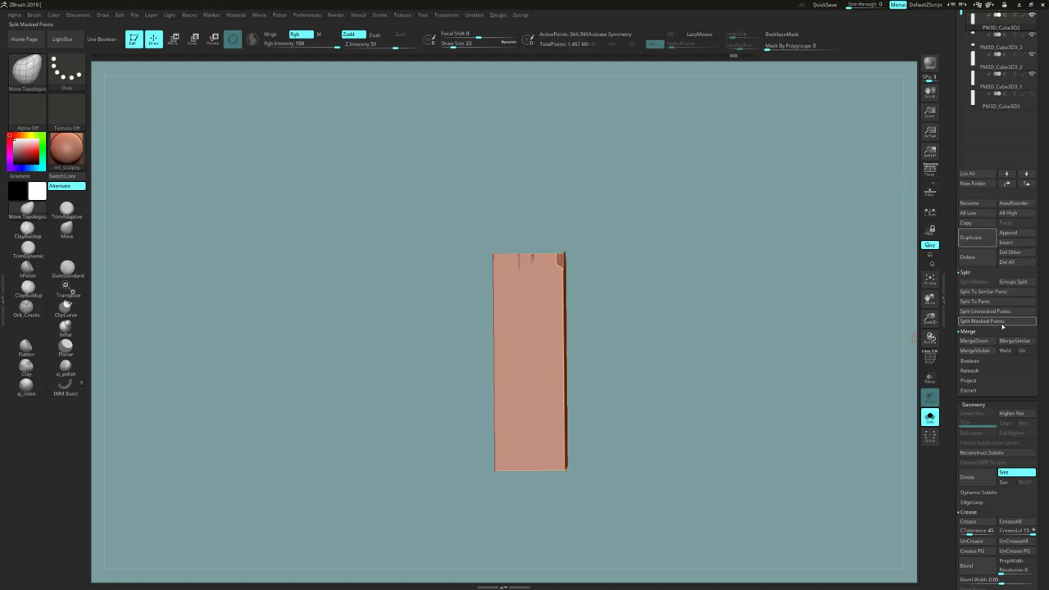
Delete the inner block's middle section, keeping the subtool with the two end pieces
scroll(997, 245, up, 10)
click(997, 202)
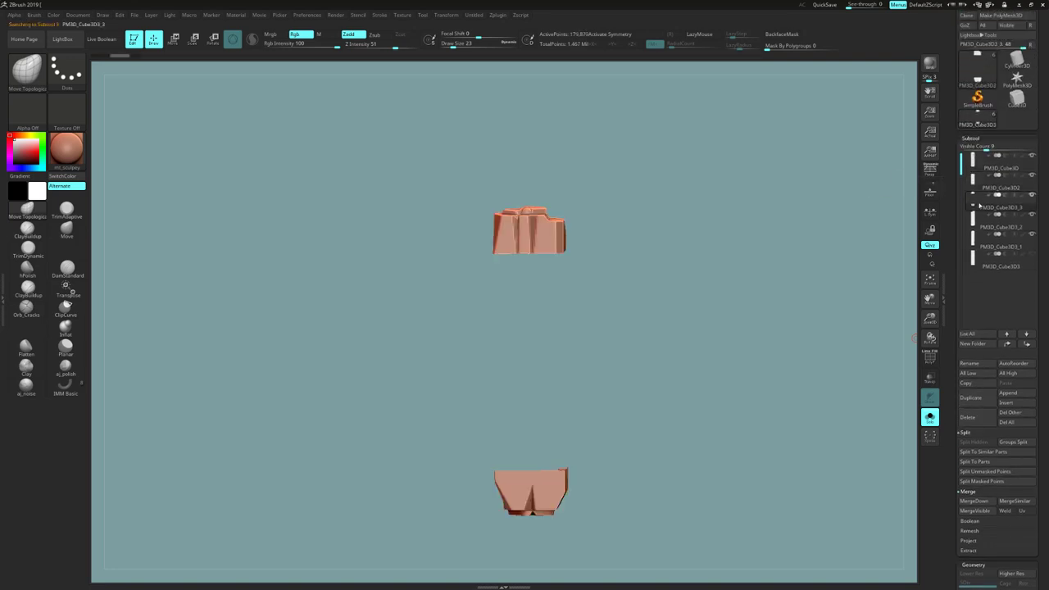
click(997, 185)
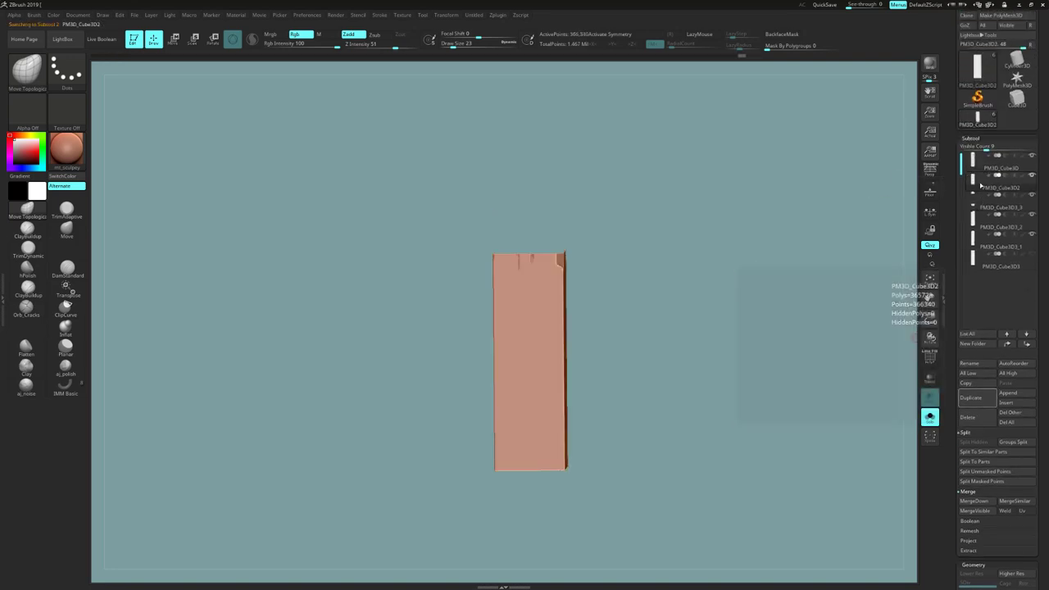
click(969, 417)
click(902, 438)
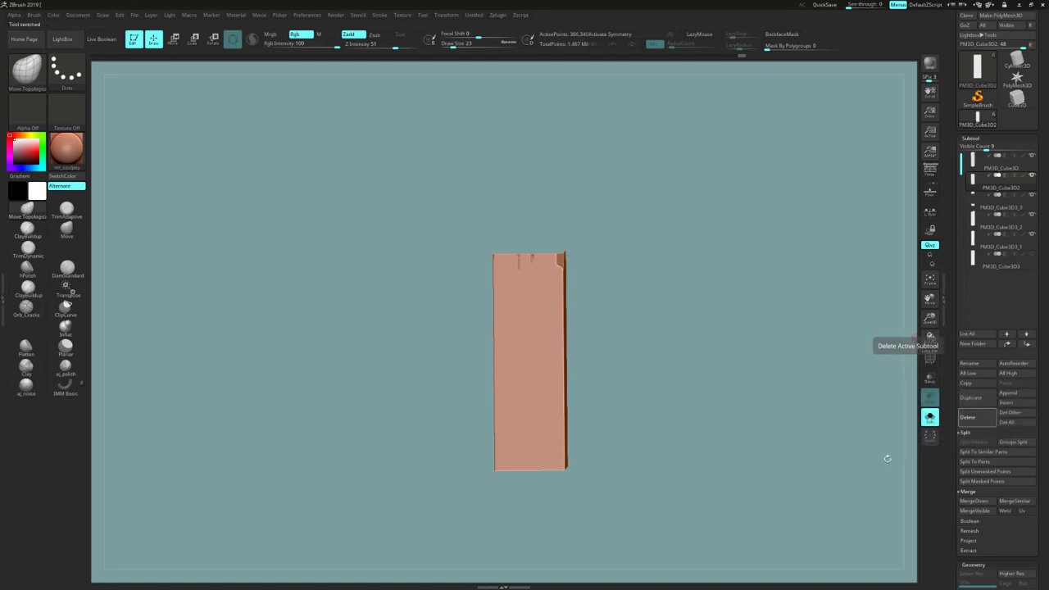
Close the holes on the two inner end pieces and show all the blocks again
drag(903, 257, 809, 444)
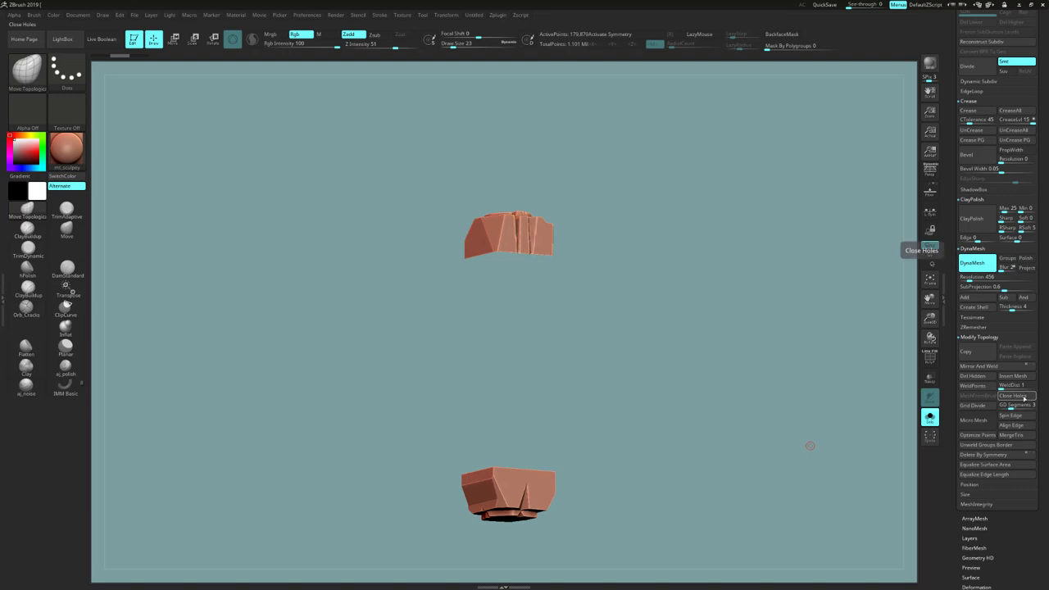
click(1024, 399)
mouse_move(784, 484)
mouse_down()
mouse_move(781, 525)
mouse_move(791, 445)
mouse_move(779, 493)
mouse_up()
key(alt+s)
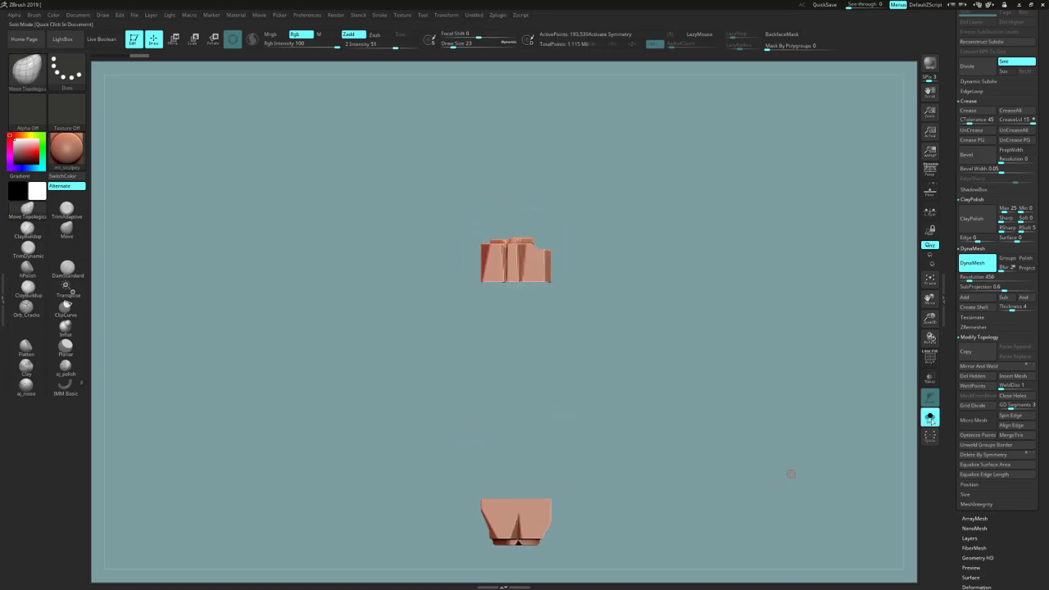
Mask parts of the outer block and reshape its upper rim into a more stepped, notched edge
alt+drag(747, 438, 760, 419)
mouse_move(676, 378)
mouse_down()
mouse_move(628, 379)
mouse_move(662, 382)
mouse_move(679, 353)
mouse_move(675, 389)
mouse_up()
drag(679, 346, 682, 368)
mouse_move(684, 354)
mouse_down()
mouse_move(681, 323)
mouse_move(677, 349)
mouse_up()
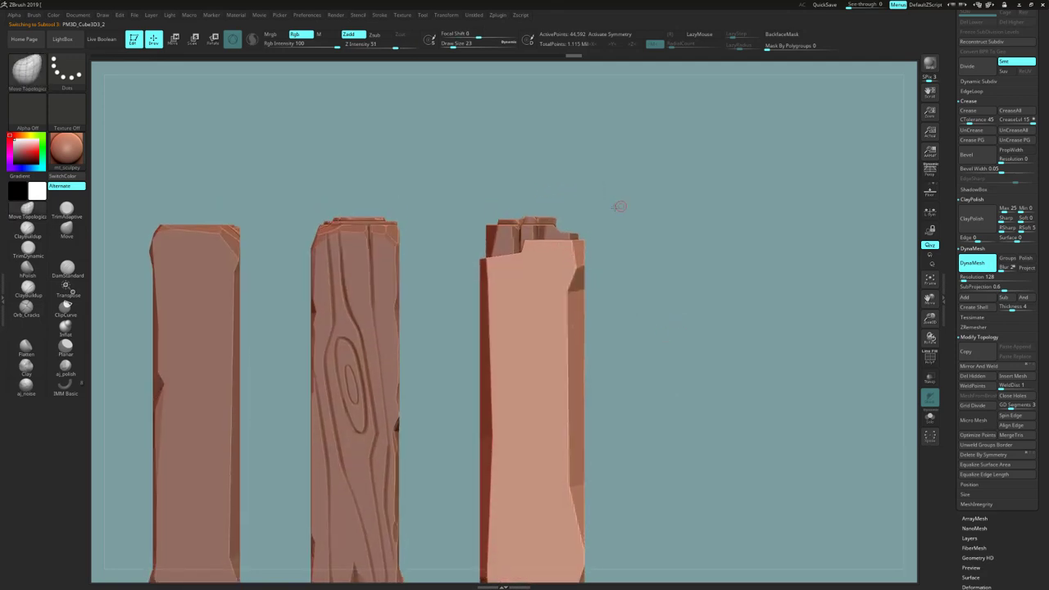
shift+drag(619, 206, 584, 207)
ctrl+drag(677, 216, 604, 534)
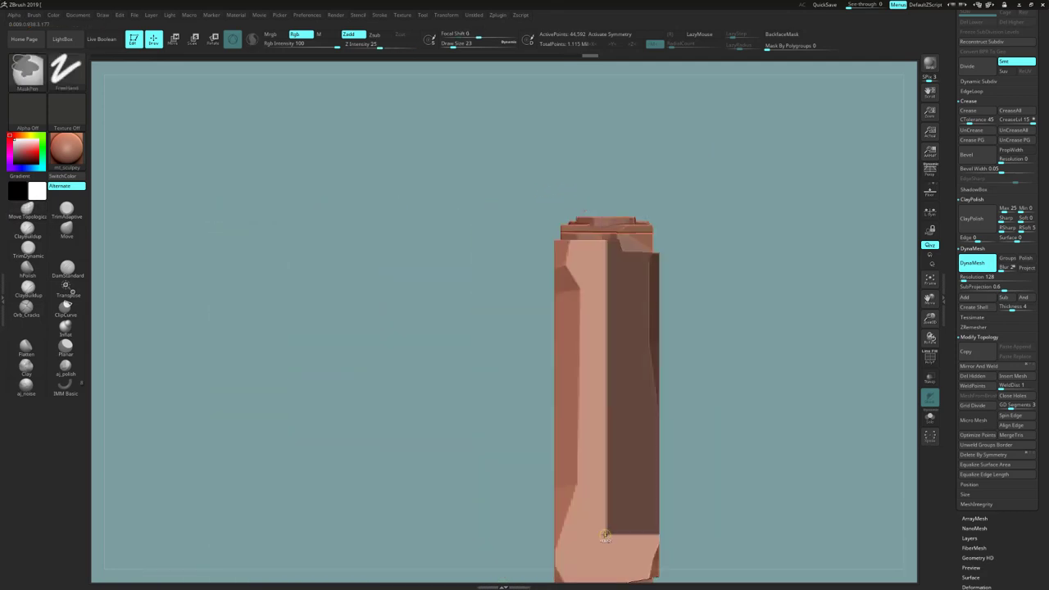
drag(688, 304, 690, 262)
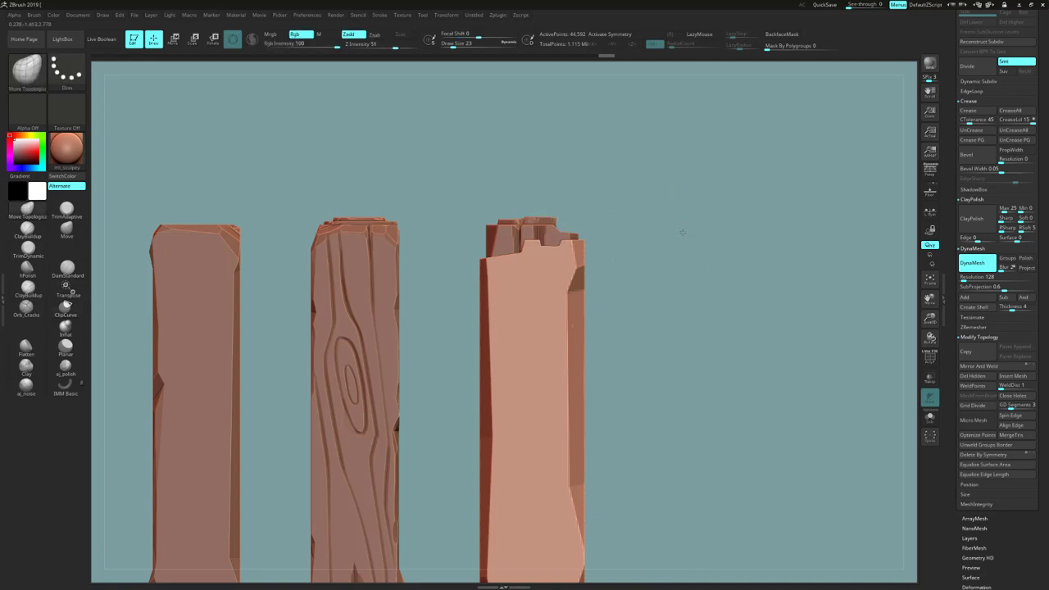
drag(681, 233, 655, 250)
ctrl+drag(560, 220, 580, 243)
drag(590, 204, 662, 237)
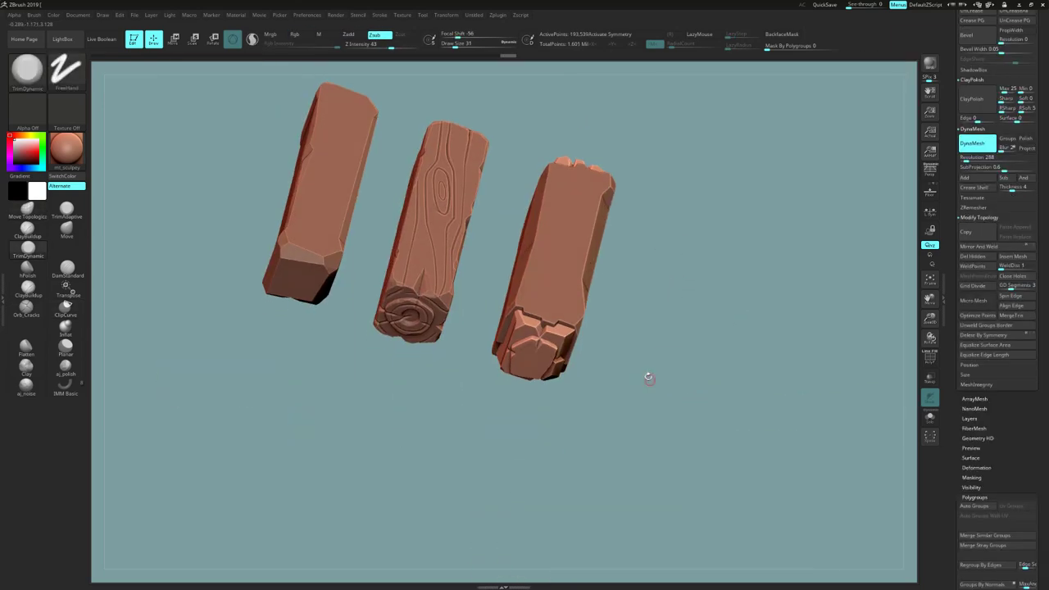
Select the outer block and carve a long bent crack down the full length of its face with the Orb_Cracks brush
alt+drag(517, 405, 490, 410)
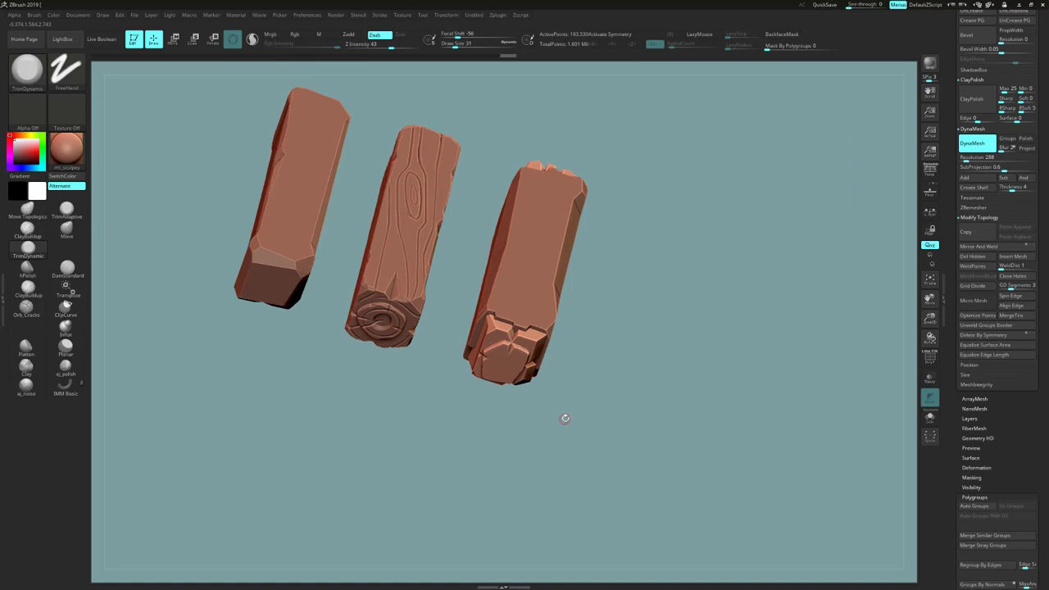
drag(567, 415, 568, 423)
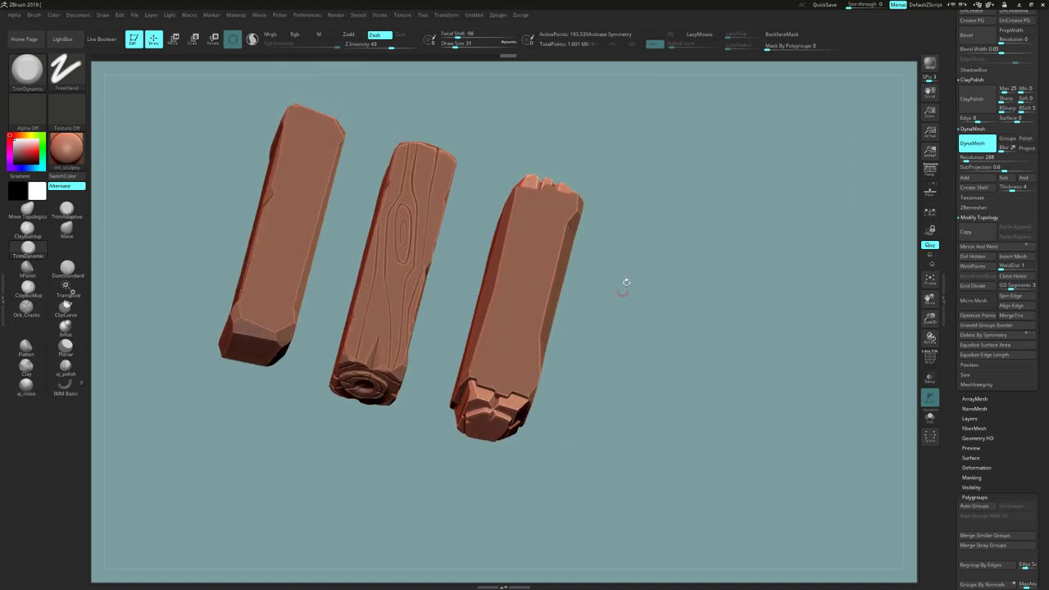
mouse_move(625, 283)
shift+mouse_down()
mouse_move(587, 326)
mouse_move(622, 271)
mouse_move(653, 335)
mouse_move(672, 312)
mouse_move(675, 199)
shift+mouse_up()
alt+click(608, 351)
key(b)
key(o)
key(c)
drag(554, 144, 536, 357)
drag(537, 409, 534, 305)
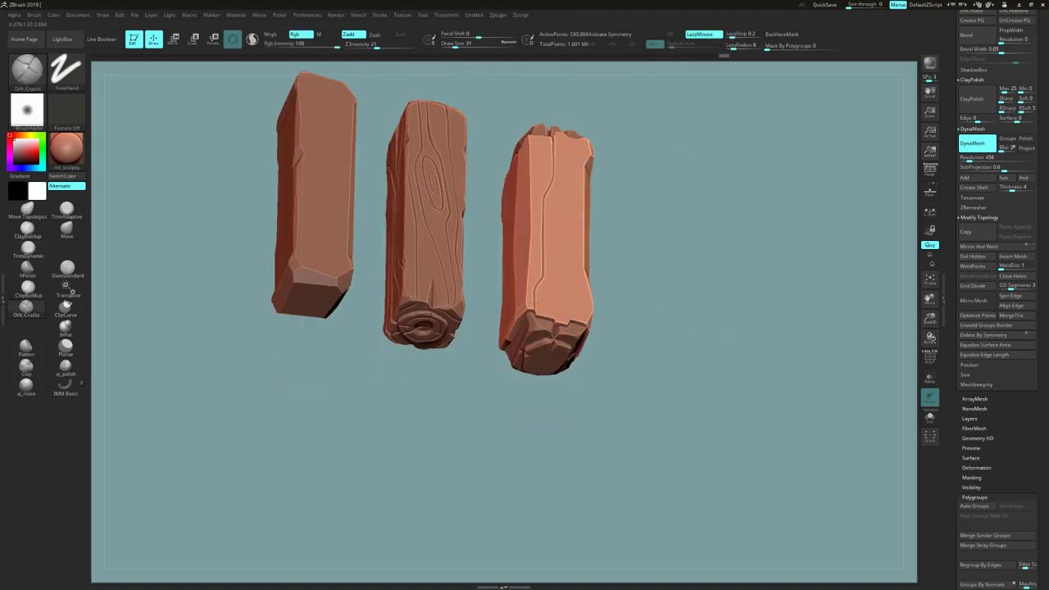
Try to carve a short crack upward from the notched rim beside the long crack
mouse_move(682, 241)
mouse_down()
mouse_move(696, 246)
mouse_move(716, 330)
mouse_move(728, 311)
mouse_move(750, 318)
mouse_up()
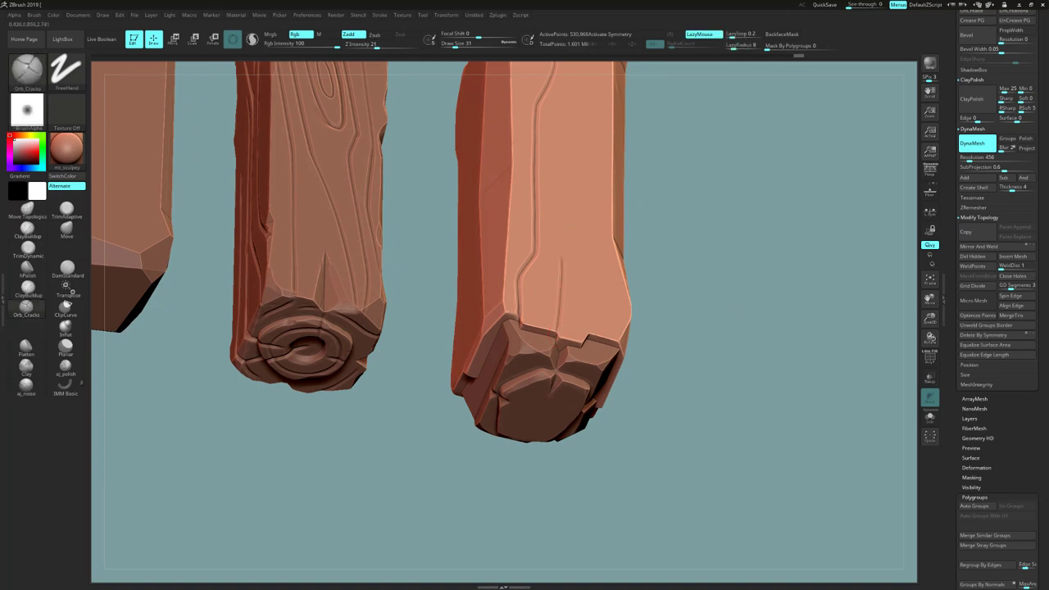
drag(707, 340, 536, 349)
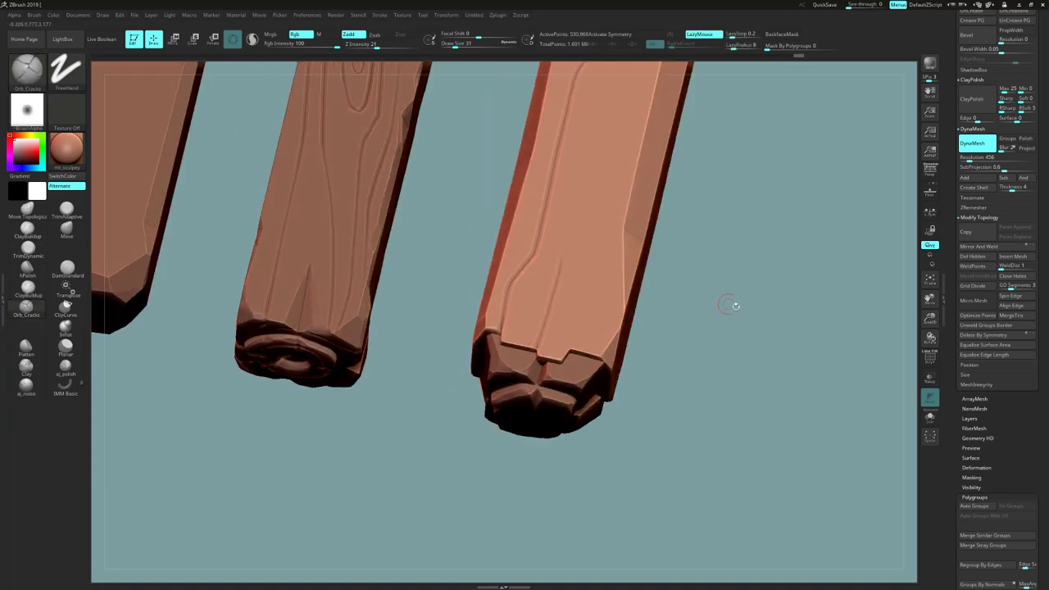
mouse_move(728, 303)
mouse_down()
mouse_move(746, 312)
mouse_move(728, 318)
mouse_move(714, 302)
mouse_move(551, 324)
mouse_up()
key(ctrl+z)
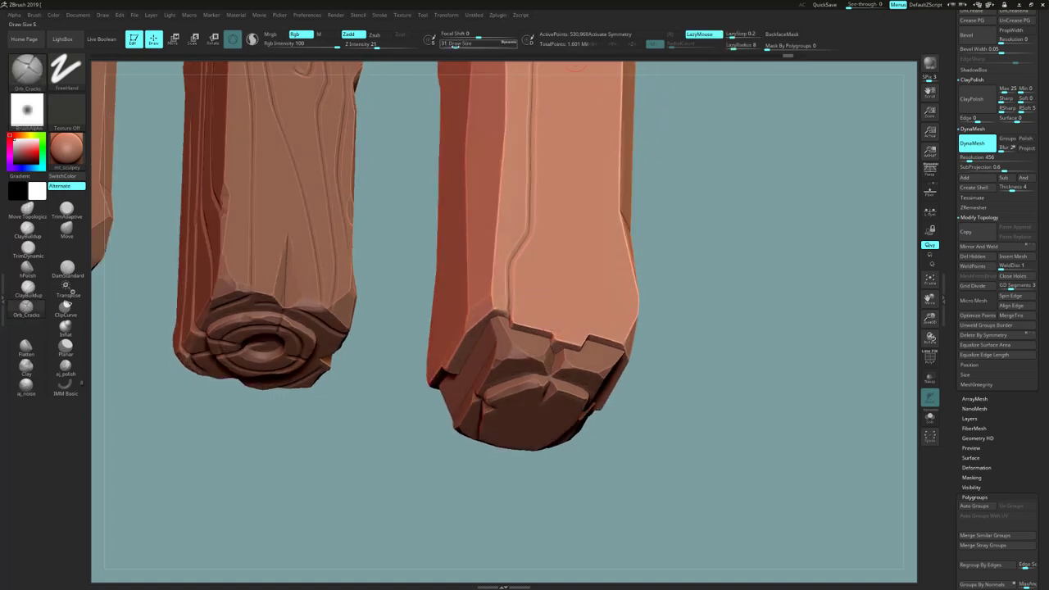
Set the draw size to 29 and carve a short crack up the face from the notched rim
key(shift)
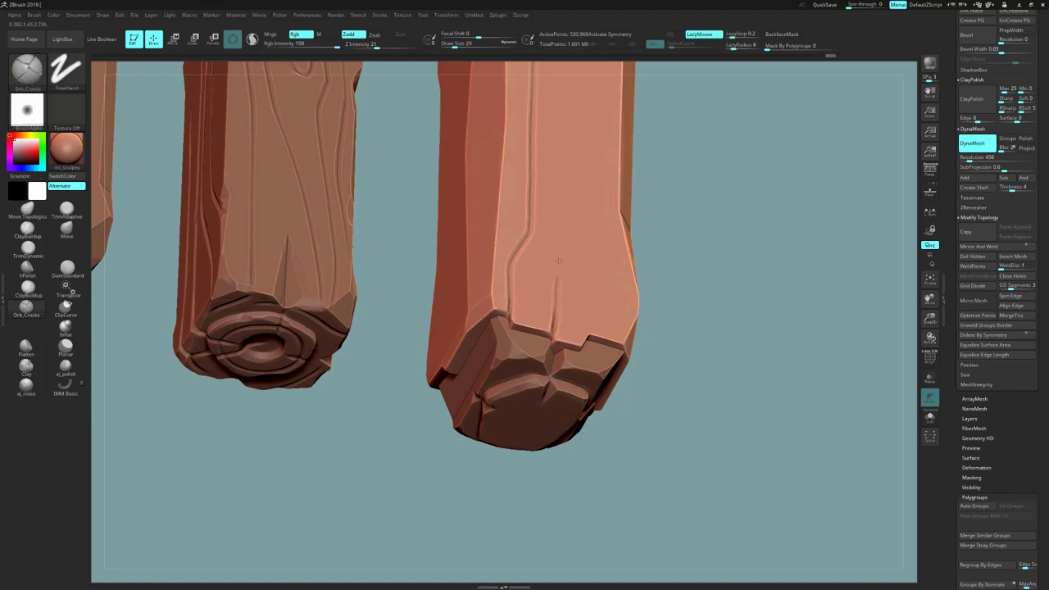
mouse_move(707, 264)
mouse_down()
mouse_move(702, 297)
mouse_move(168, 369)
mouse_up()
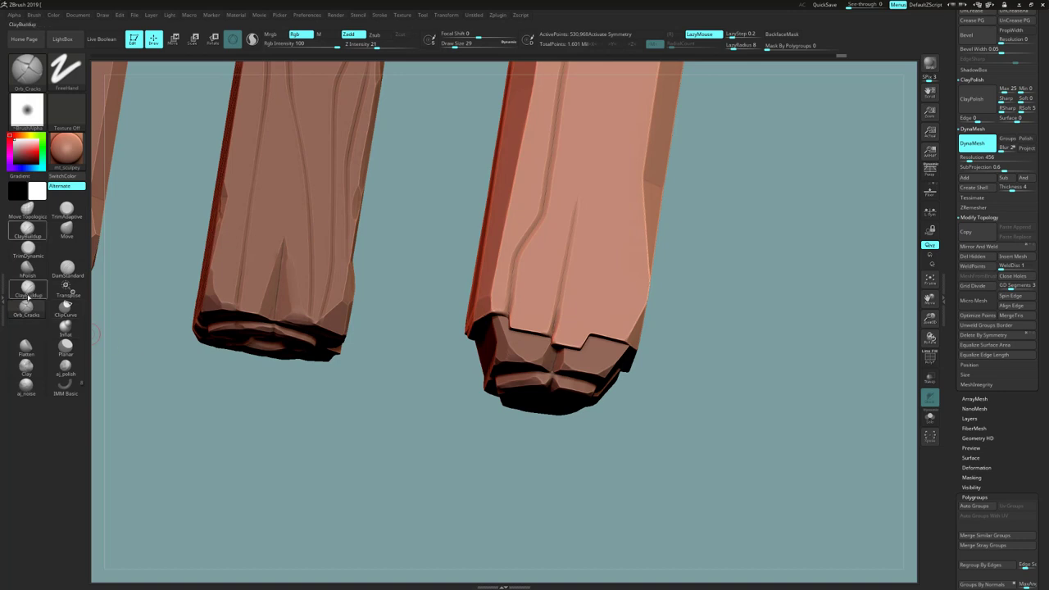
Chamfer the short crack's opening at the notched rim of the outer shell with TrimDynamic at draw size 20
click(29, 249)
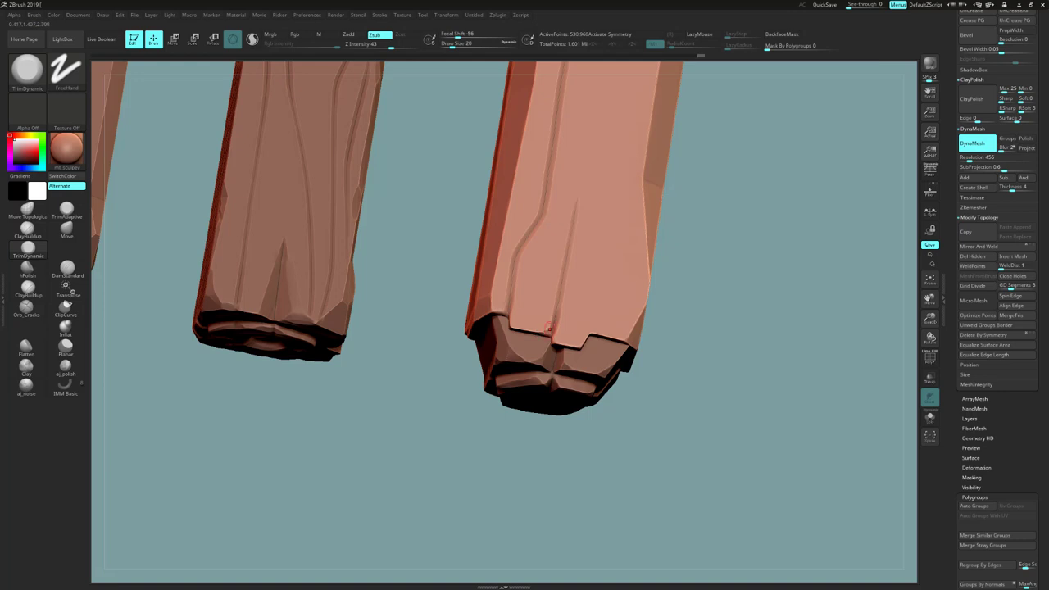
drag(548, 329, 562, 358)
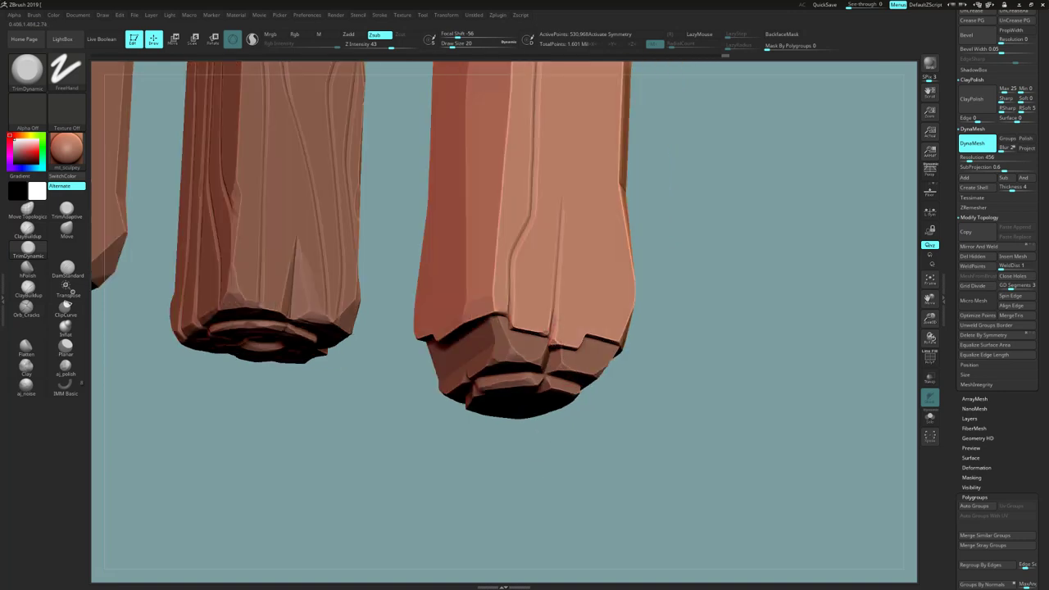
mouse_move(696, 414)
mouse_down()
mouse_move(679, 445)
mouse_move(635, 384)
mouse_up()
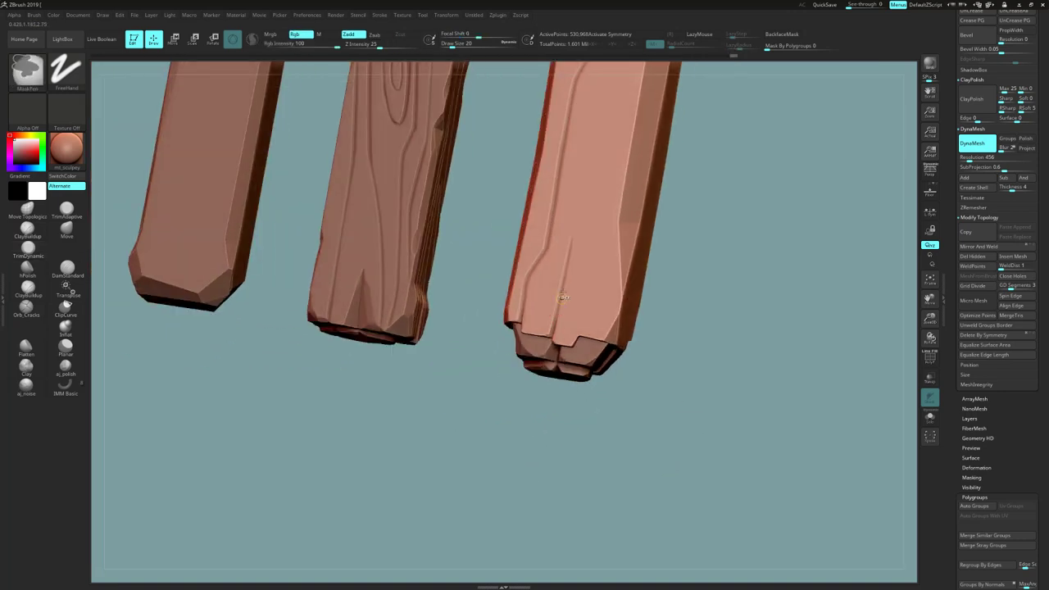
Carve long wavy cracks down the faces of the third column's outer shell with Orb_Cracks and trim their edges with TrimDynamic
mouse_move(590, 414)
shift+mouse_down()
mouse_move(601, 438)
mouse_move(616, 385)
mouse_move(613, 293)
mouse_move(544, 230)
shift+mouse_up()
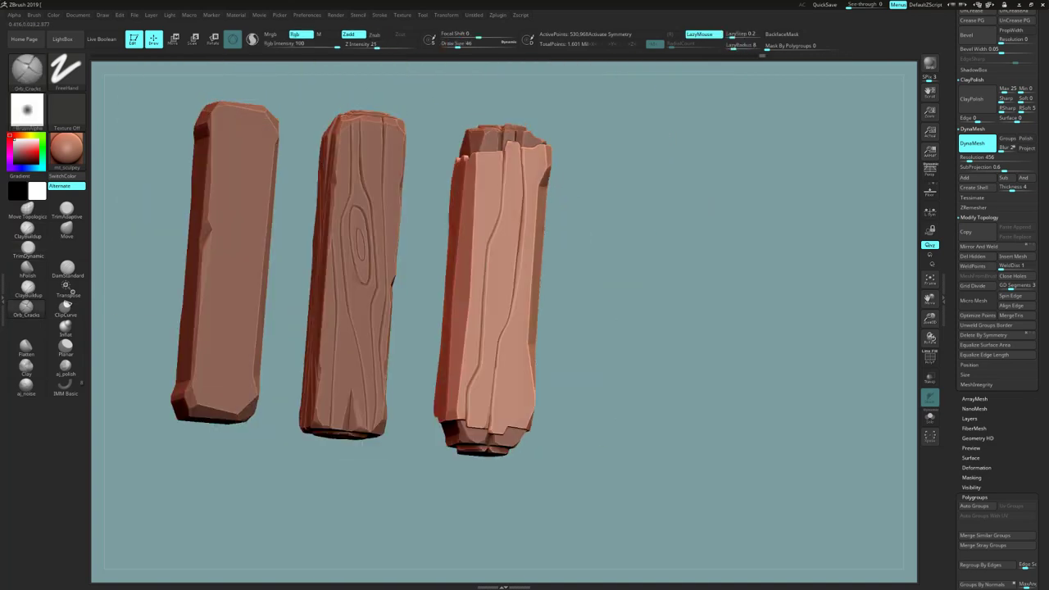
mouse_move(573, 271)
mouse_down()
mouse_move(622, 328)
mouse_move(718, 252)
mouse_move(683, 188)
mouse_move(632, 145)
mouse_move(210, 328)
mouse_move(587, 380)
mouse_up()
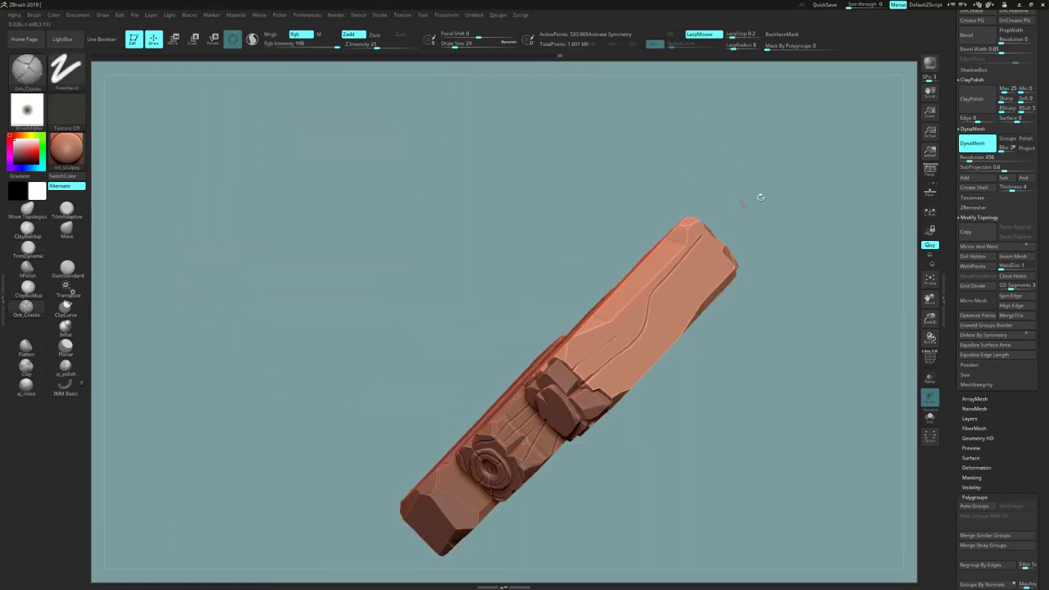
mouse_move(760, 198)
shift+mouse_down()
mouse_move(707, 204)
mouse_move(787, 173)
shift+mouse_up()
drag(676, 154, 666, 252)
drag(688, 167, 682, 370)
mouse_move(729, 374)
mouse_down()
mouse_move(683, 339)
mouse_move(802, 276)
mouse_move(639, 371)
mouse_move(566, 459)
mouse_up()
mouse_move(622, 186)
mouse_down()
mouse_move(721, 271)
mouse_move(720, 197)
mouse_move(696, 185)
mouse_move(574, 431)
mouse_move(589, 249)
mouse_move(696, 271)
mouse_move(655, 205)
mouse_move(527, 443)
mouse_move(538, 253)
mouse_up()
drag(623, 270, 623, 352)
drag(491, 393, 506, 244)
drag(589, 344, 282, 385)
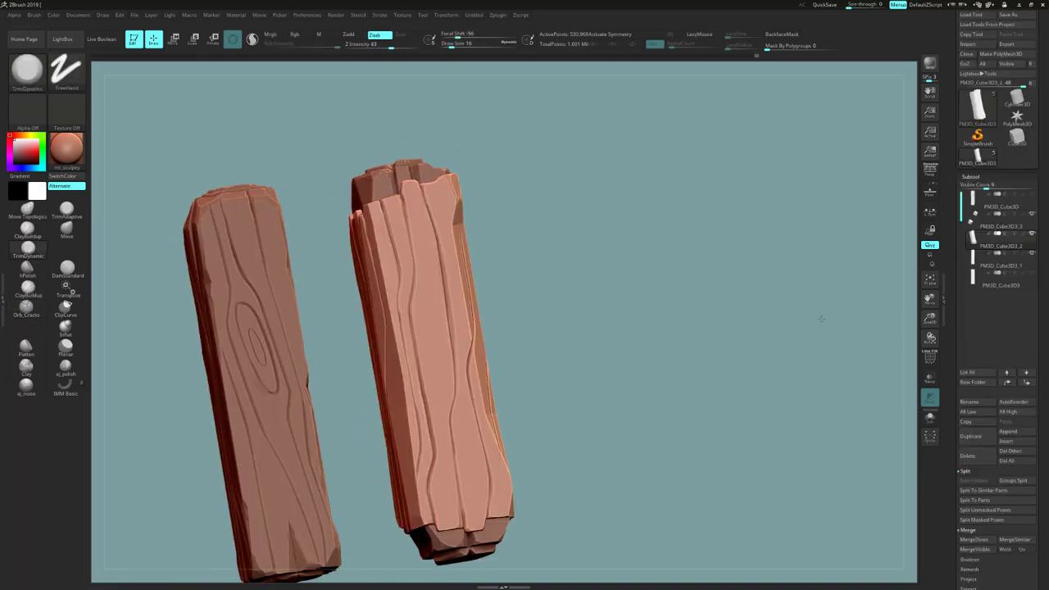
Paint mask strokes along the planks between the cracks on the outer shell's front face
mouse_move(623, 287)
mouse_down()
mouse_move(681, 248)
mouse_move(583, 351)
mouse_up()
right_drag(585, 352, 606, 360)
ctrl+drag(608, 264, 624, 403)
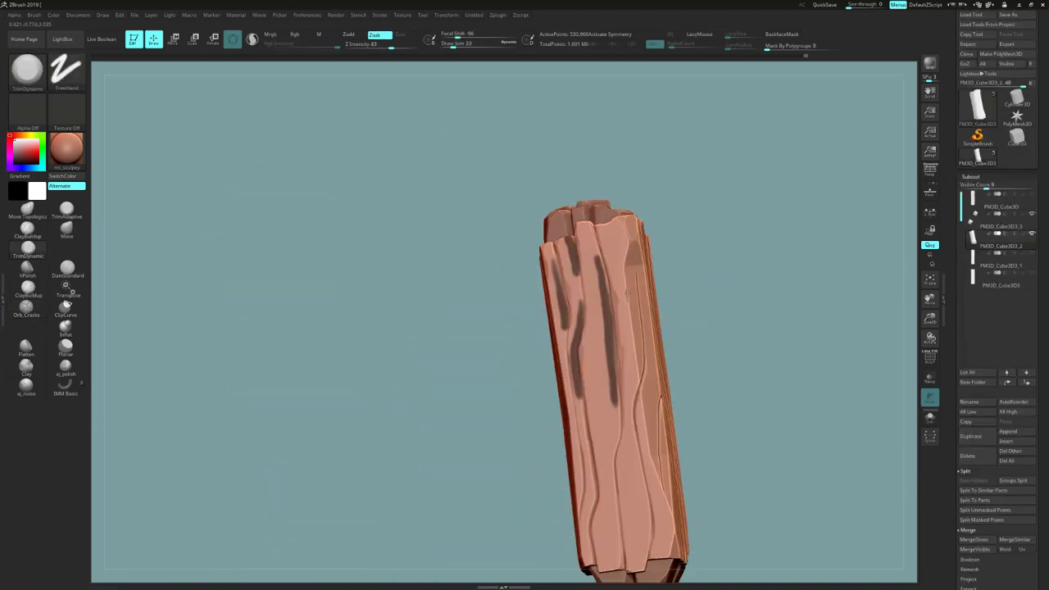
alt+right_drag(623, 385, 623, 347)
ctrl+drag(645, 339, 657, 440)
alt+right_drag(647, 410, 637, 358)
ctrl+drag(629, 354, 622, 412)
ctrl+drag(597, 373, 580, 440)
right_drag(583, 384, 570, 384)
Paint short mask strokes on another side of the outer shell and adjust the mask
mouse_move(575, 426)
mouse_down()
mouse_move(571, 159)
mouse_move(502, 141)
mouse_move(483, 228)
mouse_move(418, 393)
mouse_move(322, 428)
mouse_up()
mouse_move(319, 426)
right_down()
mouse_move(344, 385)
mouse_move(336, 328)
mouse_move(275, 336)
right_up()
ctrl+drag(274, 336, 295, 321)
mouse_move(295, 321)
right_down()
mouse_move(258, 379)
mouse_move(279, 278)
right_up()
ctrl+drag(278, 278, 299, 261)
mouse_move(371, 192)
mouse_down()
mouse_move(311, 394)
mouse_move(304, 512)
mouse_move(270, 458)
mouse_move(328, 458)
mouse_move(294, 495)
mouse_move(410, 495)
mouse_up()
ctrl+click(304, 513)
ctrl+click(304, 513)
Try further mask strokes along the shell, undo the last two changes, and paint one more stroke
mouse_move(410, 494)
mouse_down()
mouse_move(521, 495)
mouse_move(347, 384)
mouse_move(409, 377)
mouse_up()
ctrl+drag(349, 370, 320, 270)
right_drag(320, 269, 353, 238)
ctrl+drag(348, 420, 347, 397)
key(ctrl+z)
key(ctrl+z)
mouse_move(347, 397)
right_down()
mouse_move(421, 351)
mouse_move(529, 400)
mouse_move(443, 344)
right_up()
mouse_move(441, 292)
ctrl+mouse_down()
mouse_move(441, 328)
mouse_move(503, 447)
ctrl+mouse_up()
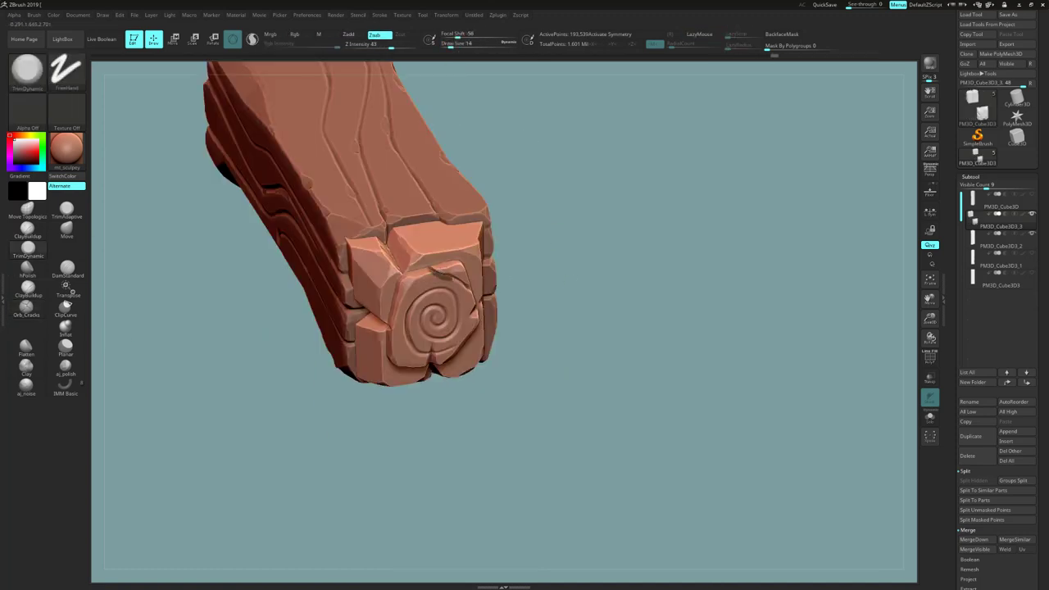
Inspect the core's spiral-carved end and remesh the core with DynaMesh at resolution 760
mouse_move(573, 410)
mouse_down()
mouse_move(601, 443)
mouse_move(512, 414)
mouse_up()
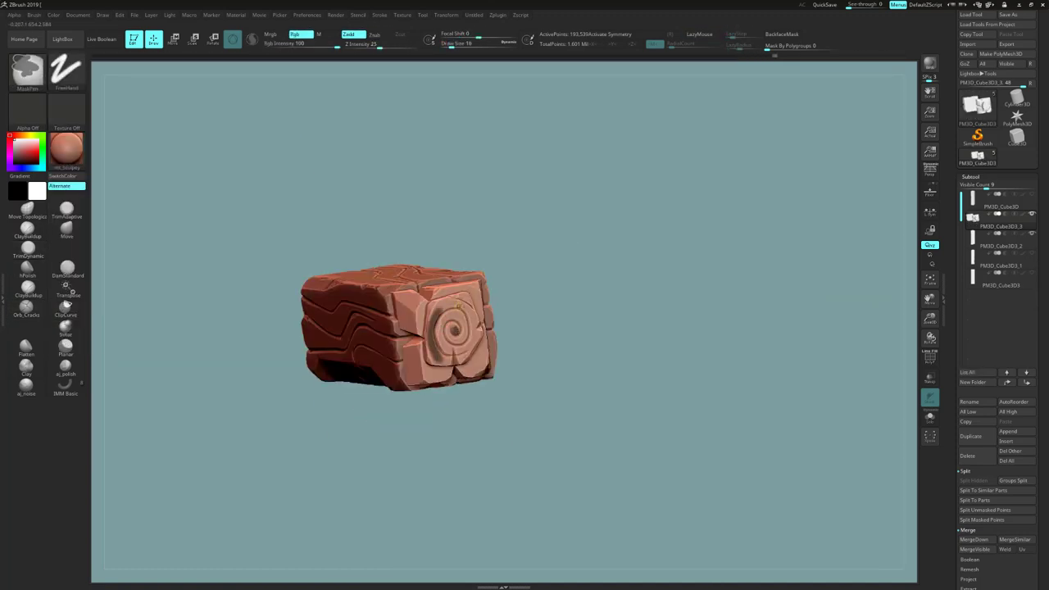
mouse_move(573, 344)
mouse_down()
mouse_move(606, 410)
mouse_move(788, 367)
mouse_up()
drag(1044, 284, 1044, 230)
mouse_move(573, 442)
mouse_down()
mouse_move(622, 426)
mouse_move(525, 409)
mouse_move(589, 344)
mouse_move(543, 476)
mouse_move(526, 385)
mouse_move(590, 327)
mouse_up()
mouse_move(513, 256)
mouse_down()
mouse_move(598, 358)
mouse_move(562, 343)
mouse_move(609, 313)
mouse_move(573, 344)
mouse_move(574, 362)
mouse_move(421, 499)
mouse_move(443, 328)
mouse_move(459, 336)
mouse_move(446, 349)
mouse_move(472, 323)
mouse_move(414, 424)
mouse_move(492, 385)
mouse_move(352, 344)
mouse_up()
Trim the broken edges of the core's ends with TrimDynamic at draw size 14
key(w)
key(q)
click(28, 250)
click(449, 46)
mouse_move(442, 65)
mouse_down()
mouse_move(565, 232)
mouse_move(492, 246)
mouse_up()
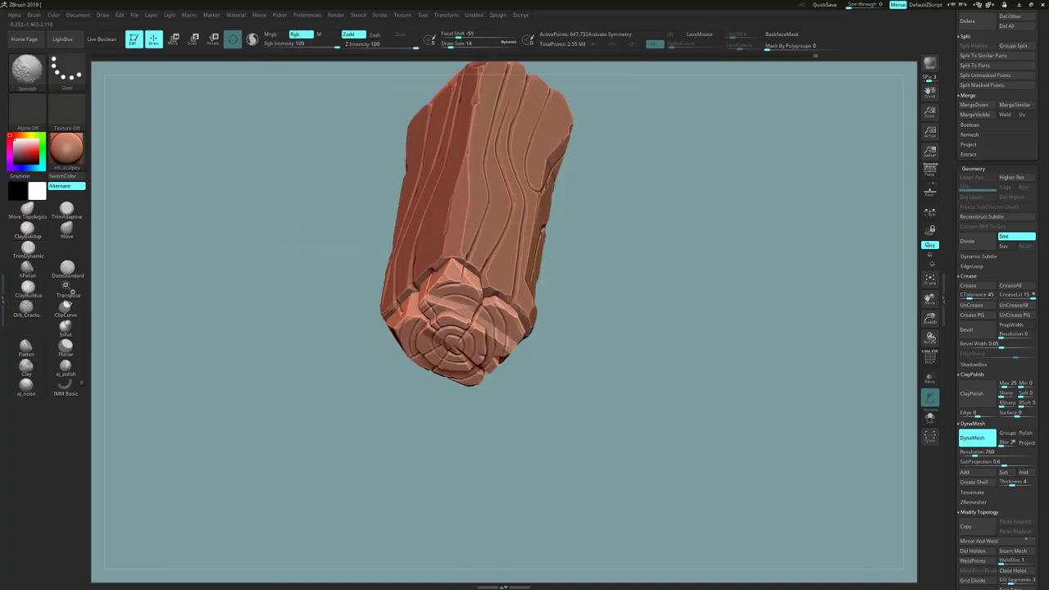
Carve cracks into the ringed core end with Orb_Cracks and flatten its edges with hPolish
click(27, 308)
mouse_move(328, 246)
mouse_down()
mouse_move(459, 286)
mouse_move(344, 204)
mouse_move(457, 304)
mouse_up()
click(27, 269)
drag(574, 328, 788, 394)
Carve additional thin cracks between the long ones on the outer shell's front face with Orb_Cracks
key(w)
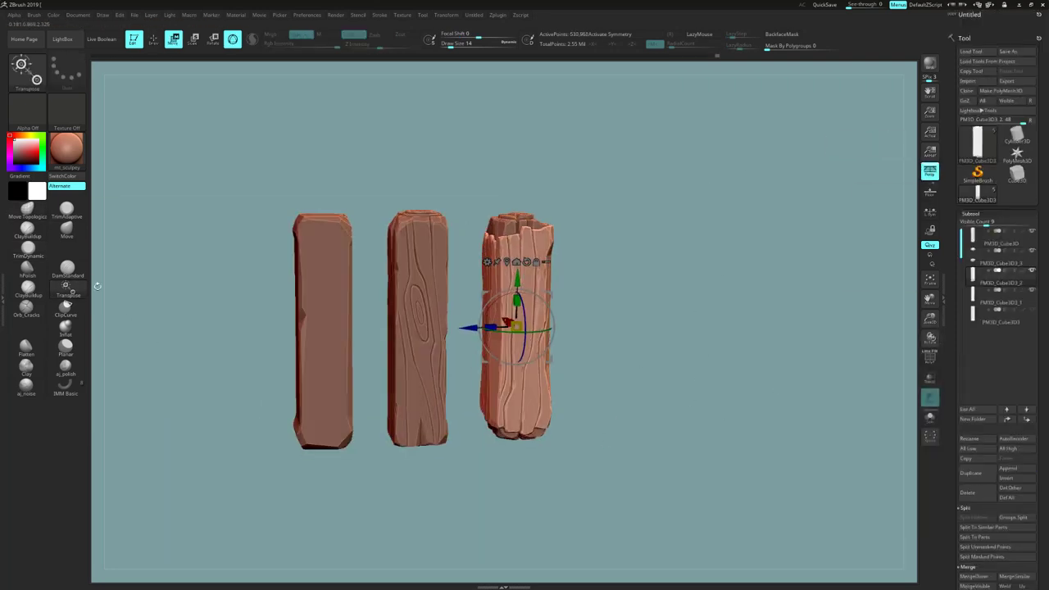
click(27, 209)
click(29, 310)
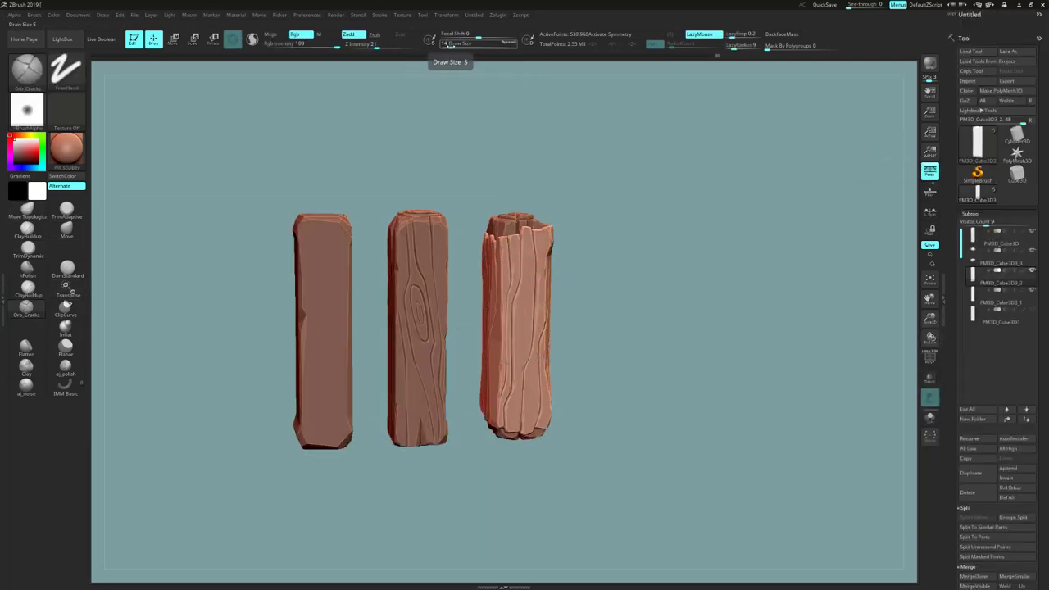
drag(644, 309, 525, 299)
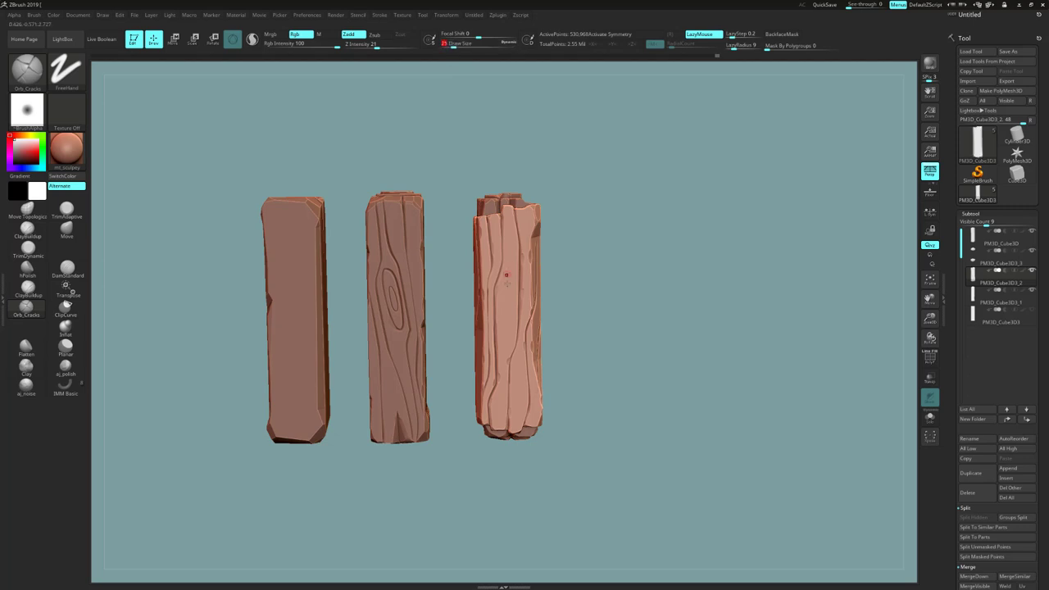
drag(655, 311, 551, 267)
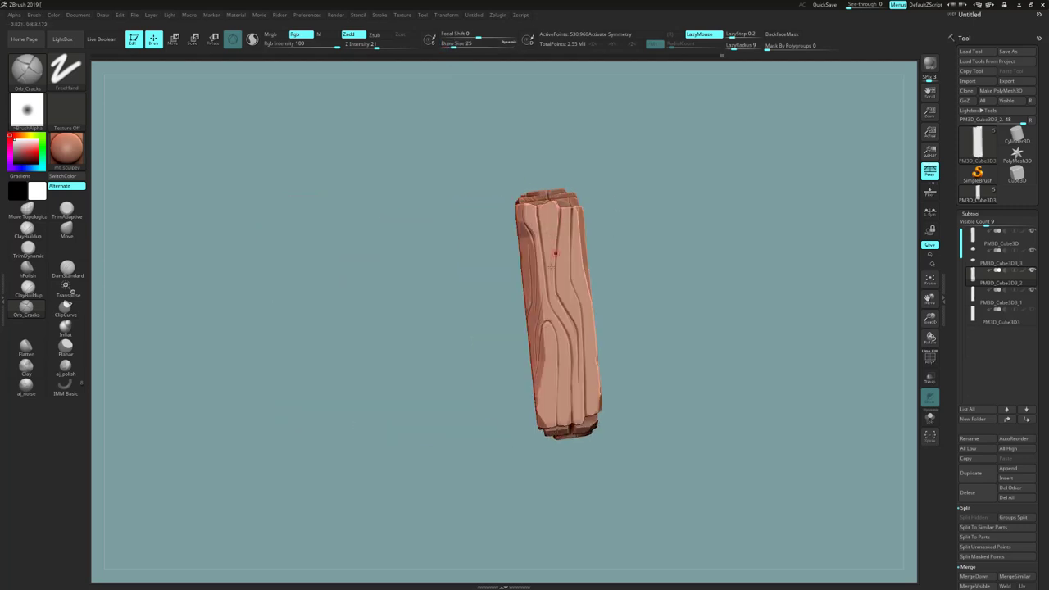
Continue the thin Orb_Cracks lines on the outer shell's side and back faces at draw size 25
drag(483, 418, 531, 423)
mouse_move(762, 327)
mouse_down()
mouse_move(688, 315)
mouse_move(648, 246)
mouse_up()
drag(641, 228, 611, 318)
mouse_move(587, 493)
mouse_down()
mouse_move(566, 496)
mouse_move(583, 494)
mouse_up()
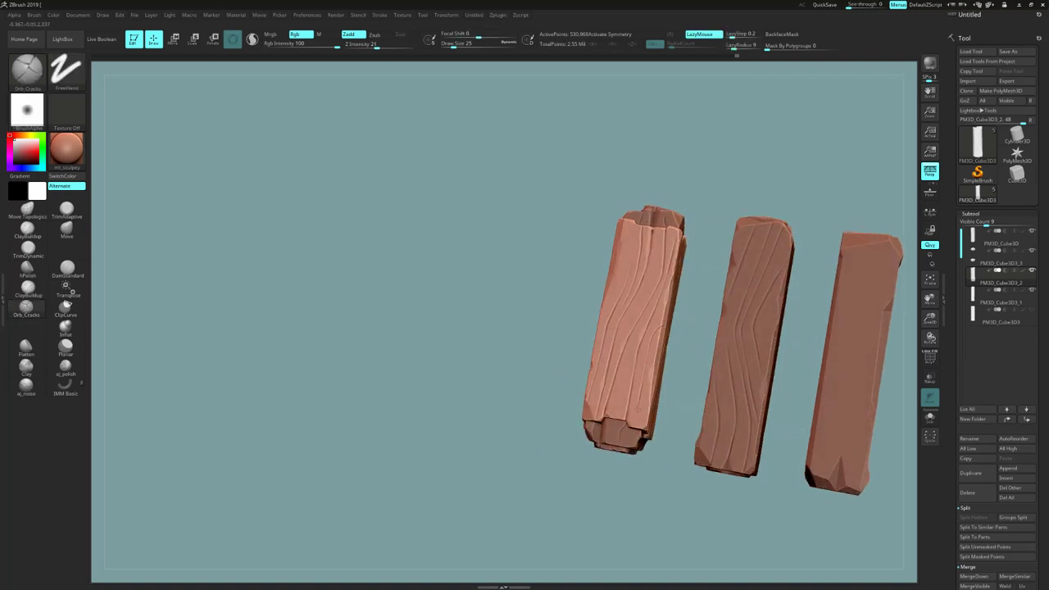
drag(637, 403, 637, 427)
drag(574, 459, 524, 451)
mouse_move(770, 385)
mouse_down()
mouse_move(538, 315)
mouse_move(660, 237)
mouse_move(758, 271)
mouse_up()
Set up the ClayBuildup brush with Alpha 48 and draw size 12, and select the outer shell
alt+click(543, 205)
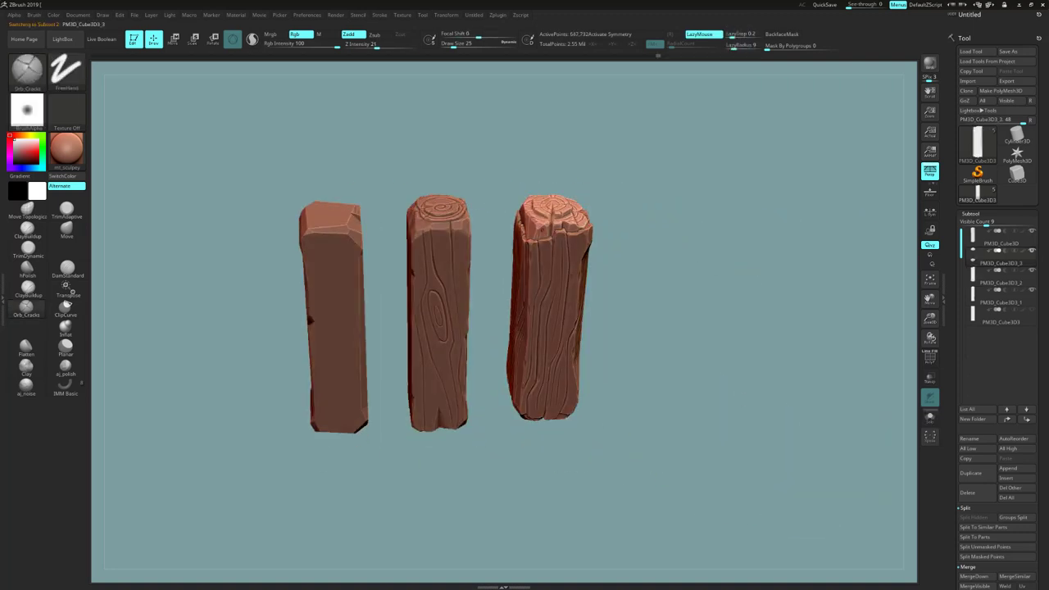
drag(554, 565, 654, 362)
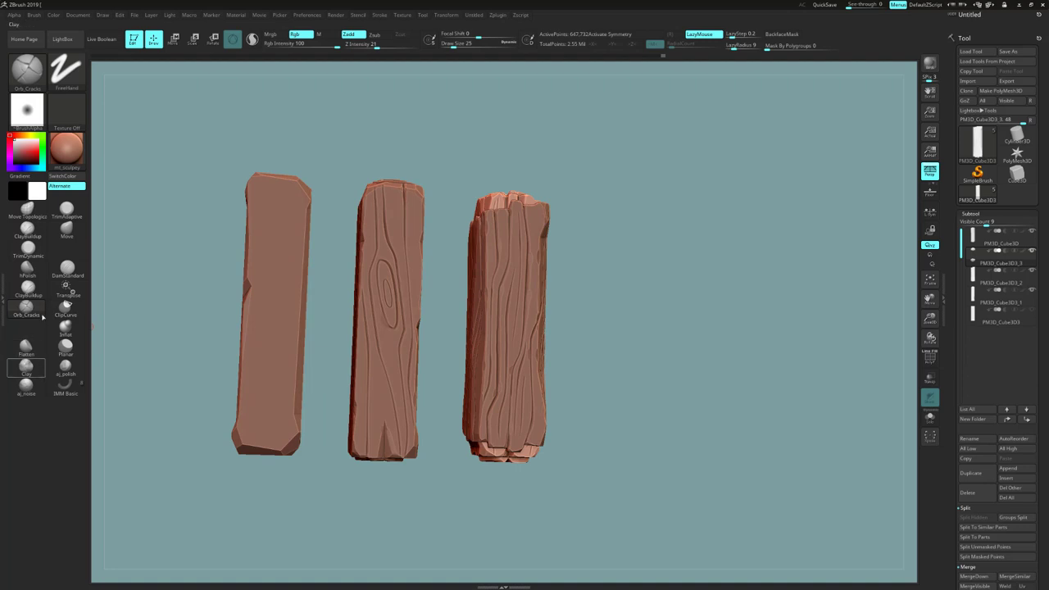
click(33, 233)
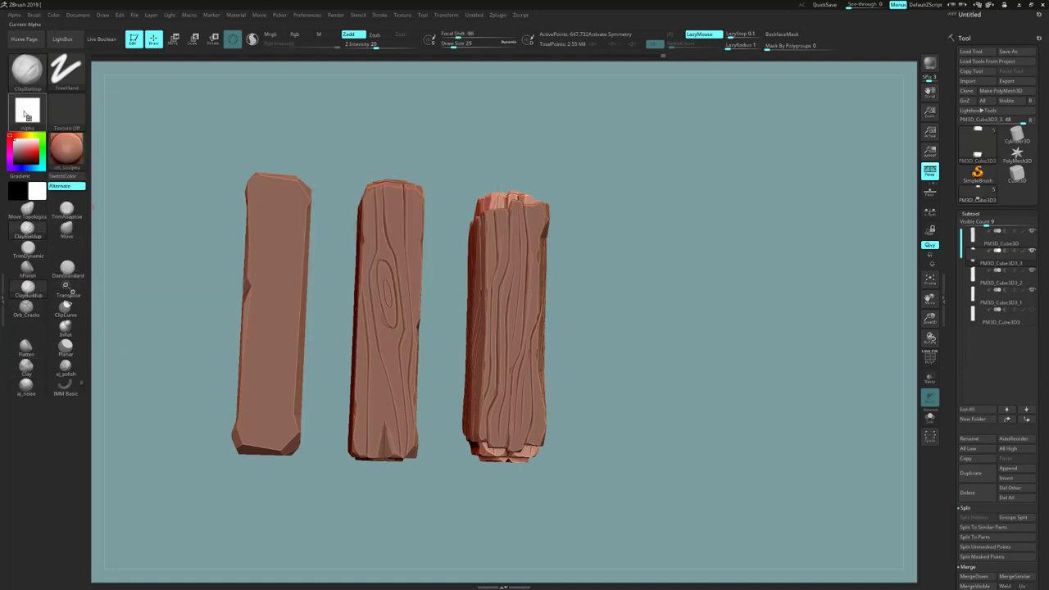
click(26, 115)
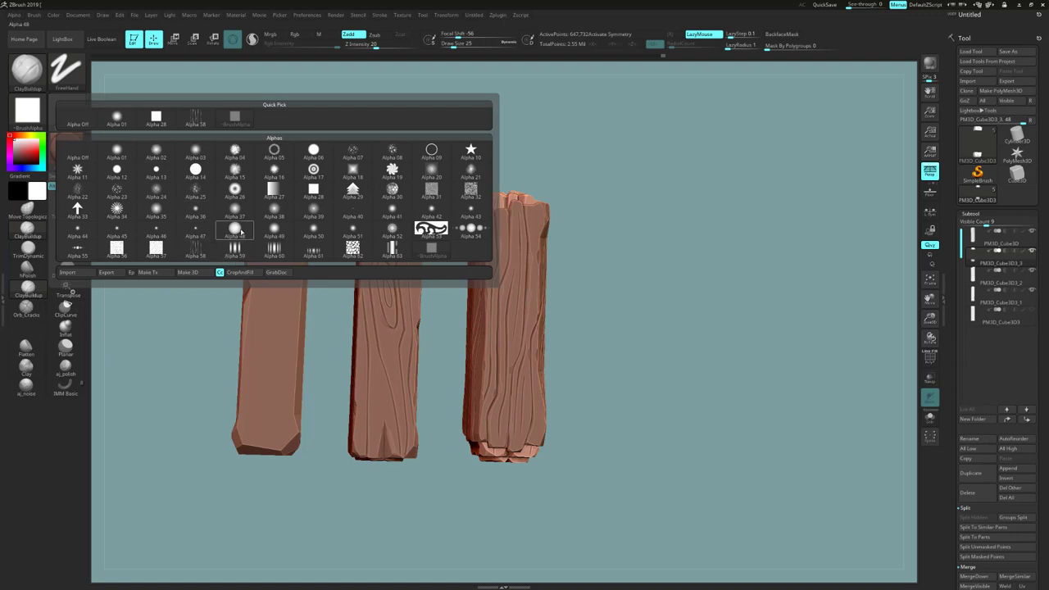
click(234, 230)
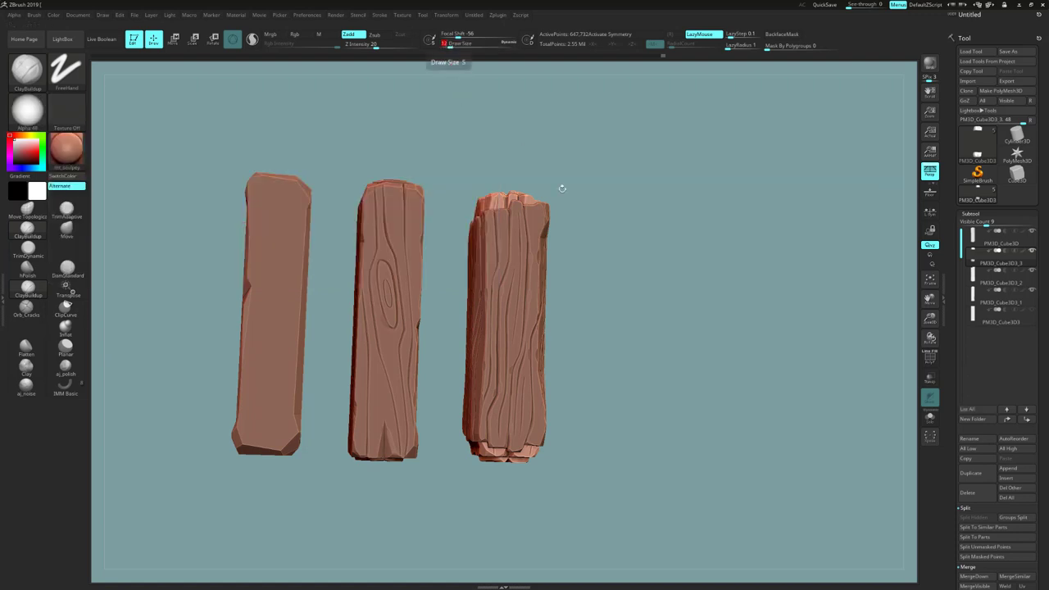
drag(562, 189, 552, 231)
alt+click(538, 219)
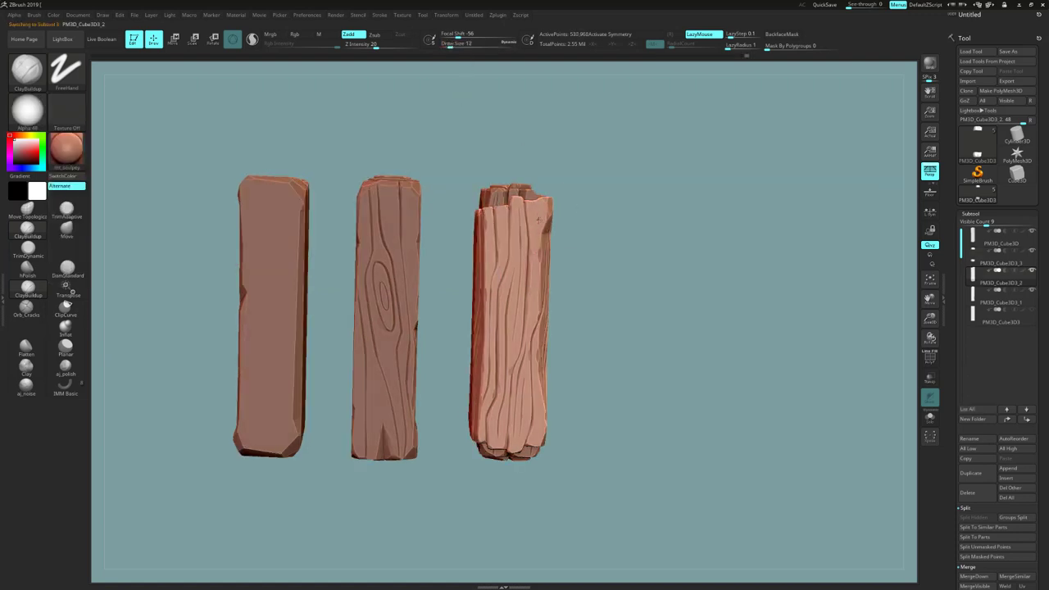
Dig small scattered pits into the front, side and back faces of the outer shell with ClayBuildup
drag(591, 256, 580, 270)
drag(639, 290, 581, 208)
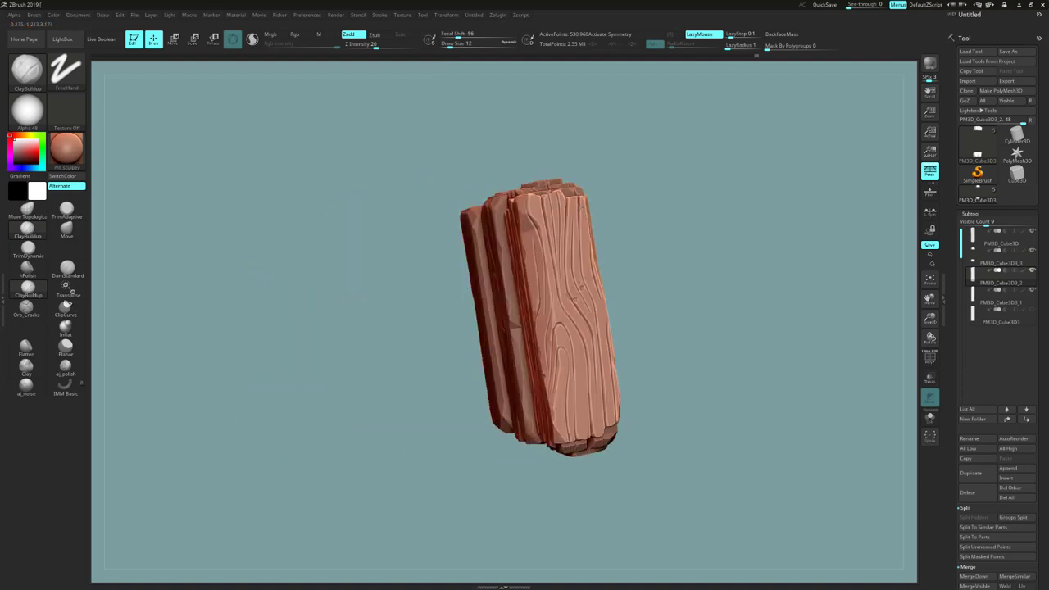
drag(705, 409, 636, 368)
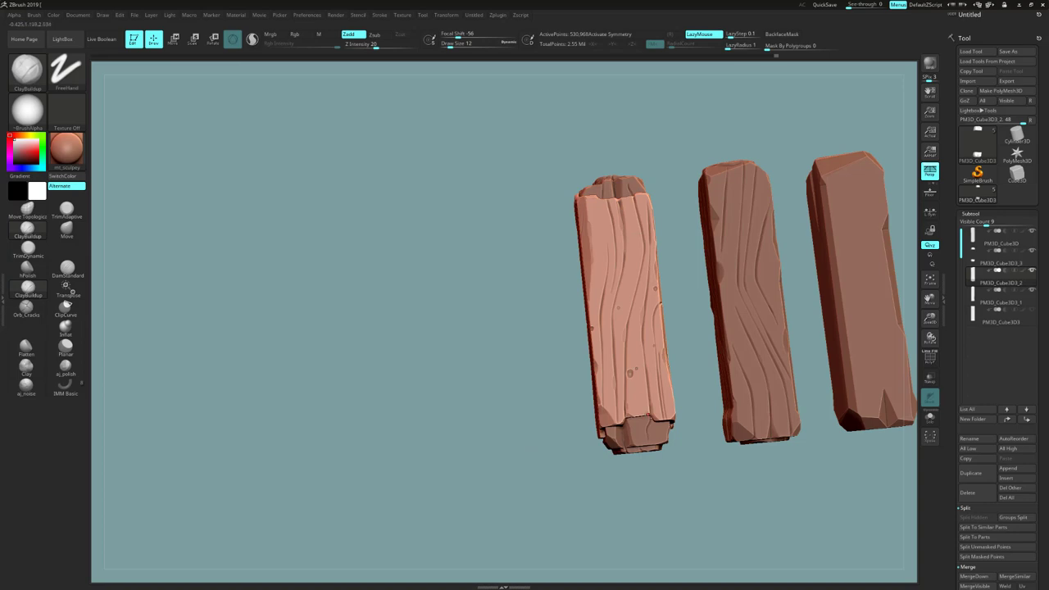
mouse_move(492, 369)
mouse_down()
mouse_move(558, 373)
mouse_move(690, 529)
mouse_move(720, 459)
mouse_up()
Try a short diagonal scratch across the outer shell's planks with Orb_Cracks at draw size 27
click(27, 308)
drag(754, 246, 721, 229)
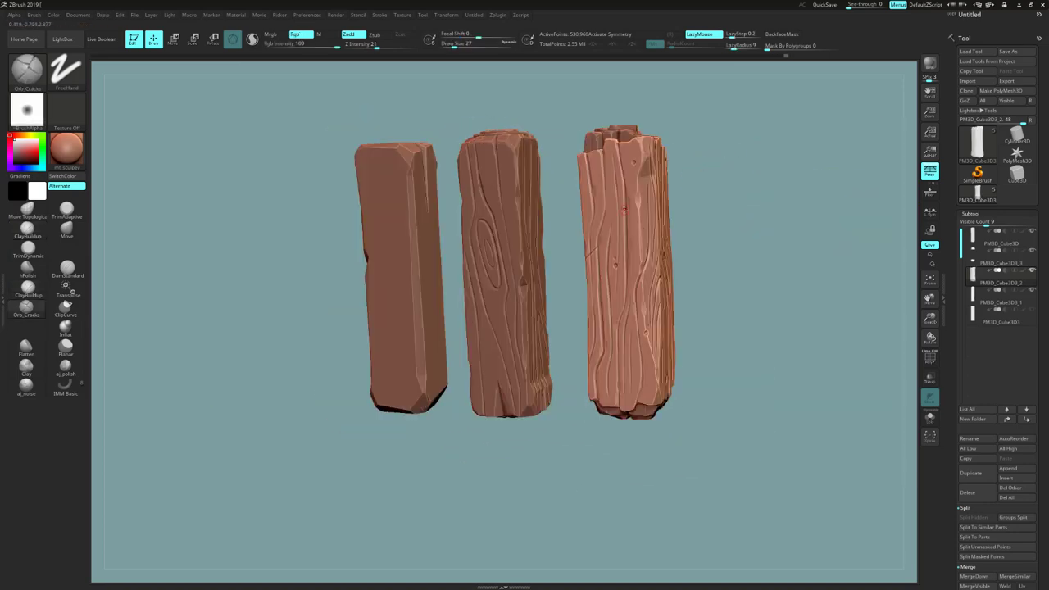
drag(739, 286, 751, 300)
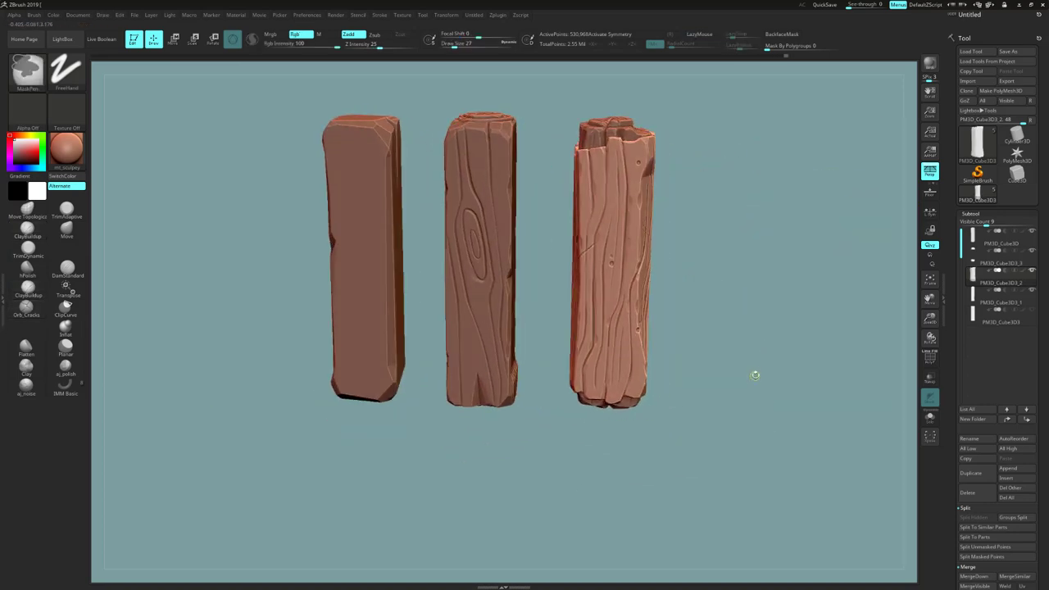
alt+drag(767, 371, 695, 387)
Add a new sculpting layer to the outer shell for recording further detail
drag(1043, 410, 1043, 195)
drag(1043, 533, 1043, 252)
click(983, 143)
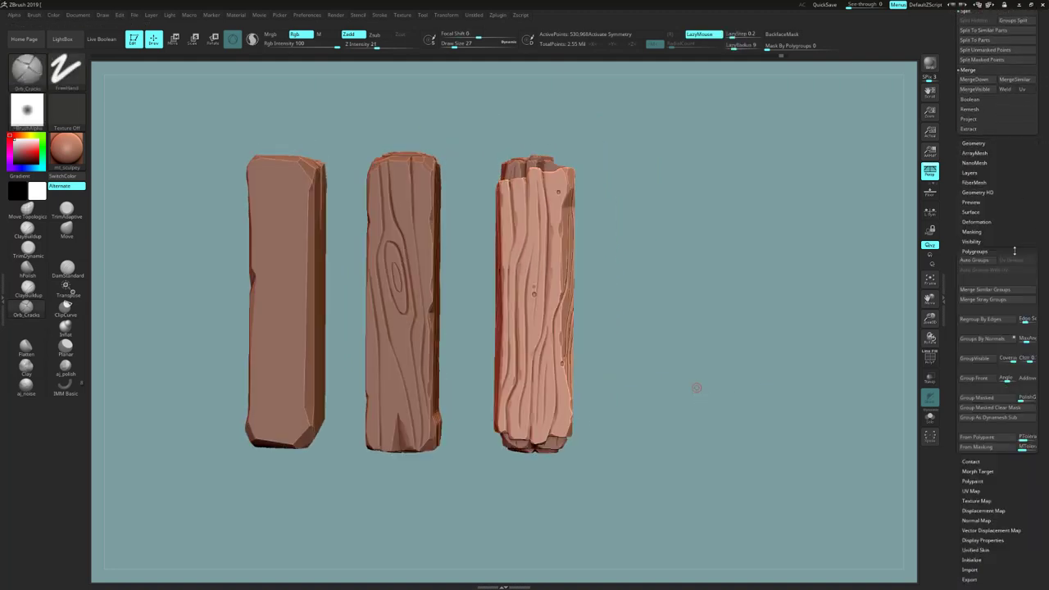
shift+click(1014, 251)
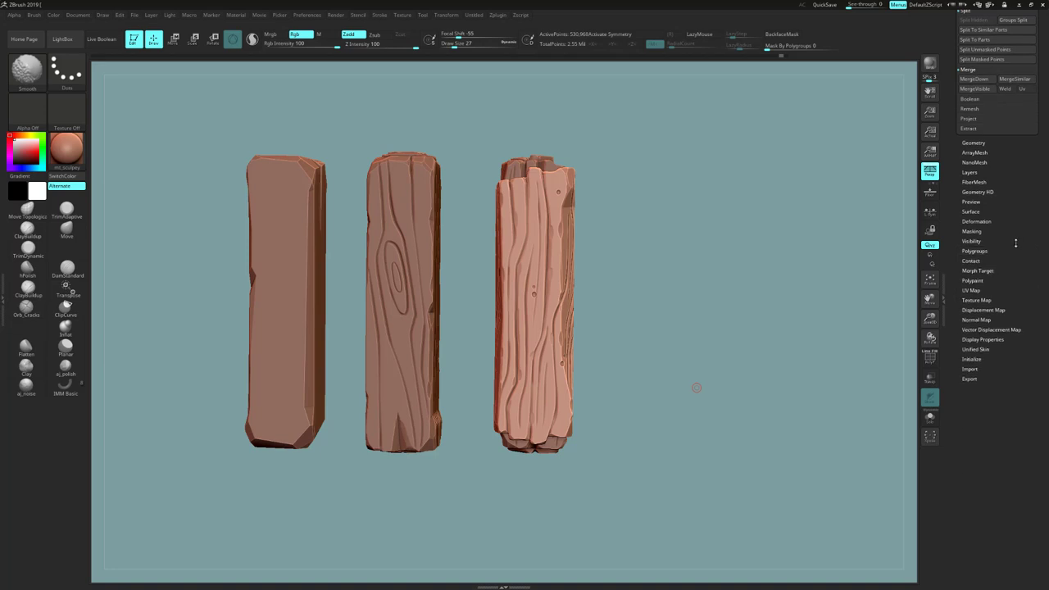
shift+click(971, 173)
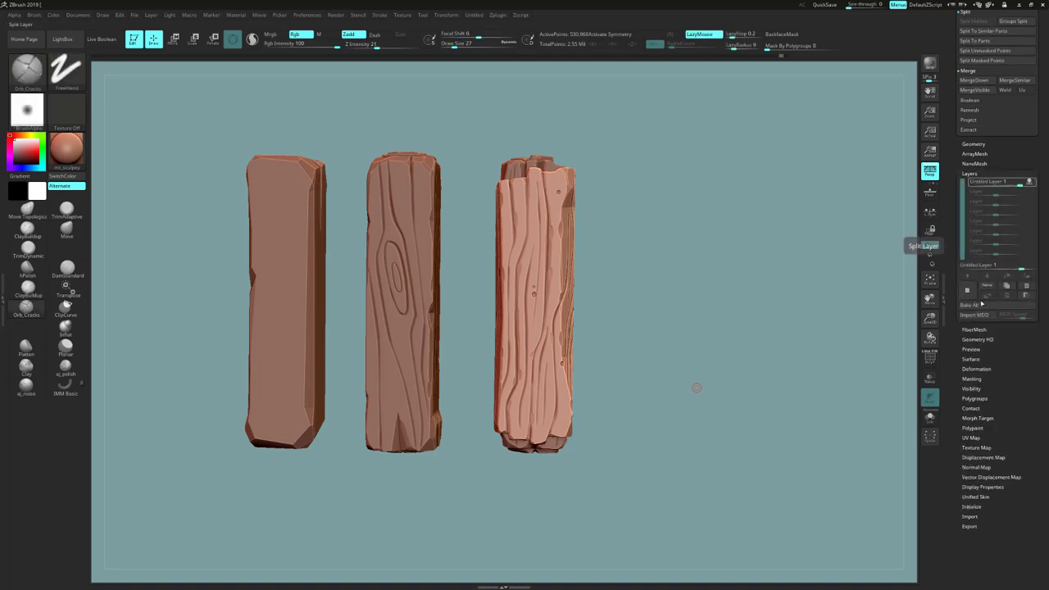
Carve diagonal scratches across the outer shell's planks with Orb_Cracks on the new layer
drag(799, 348, 696, 381)
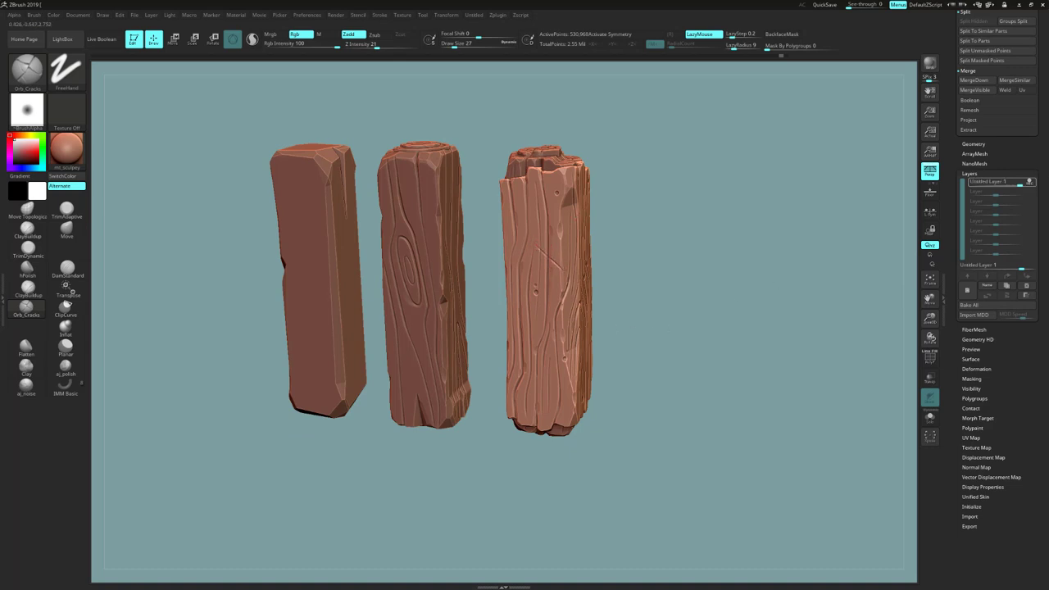
drag(630, 331, 621, 318)
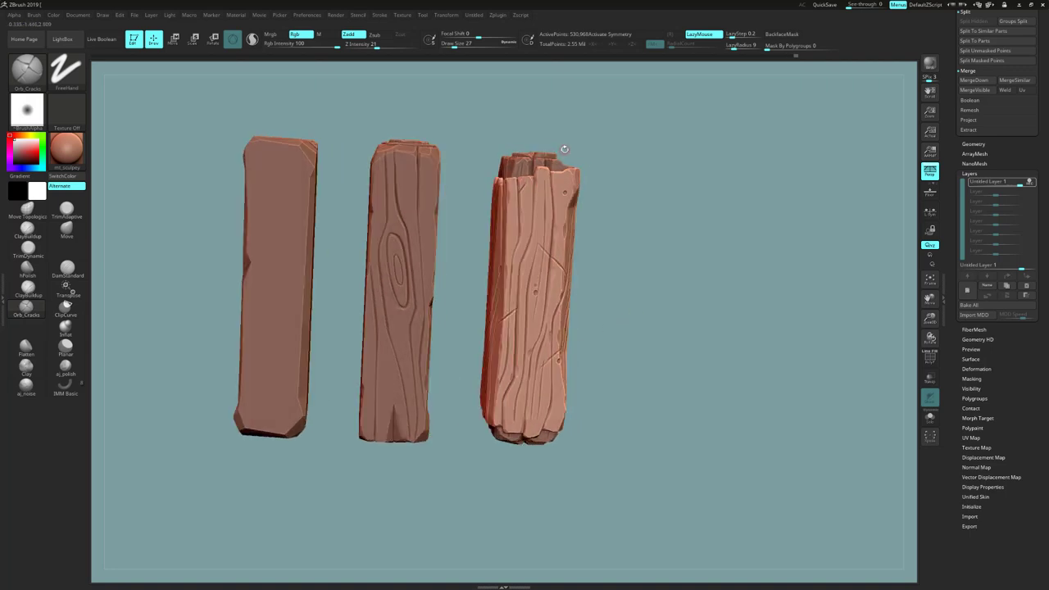
drag(565, 149, 575, 548)
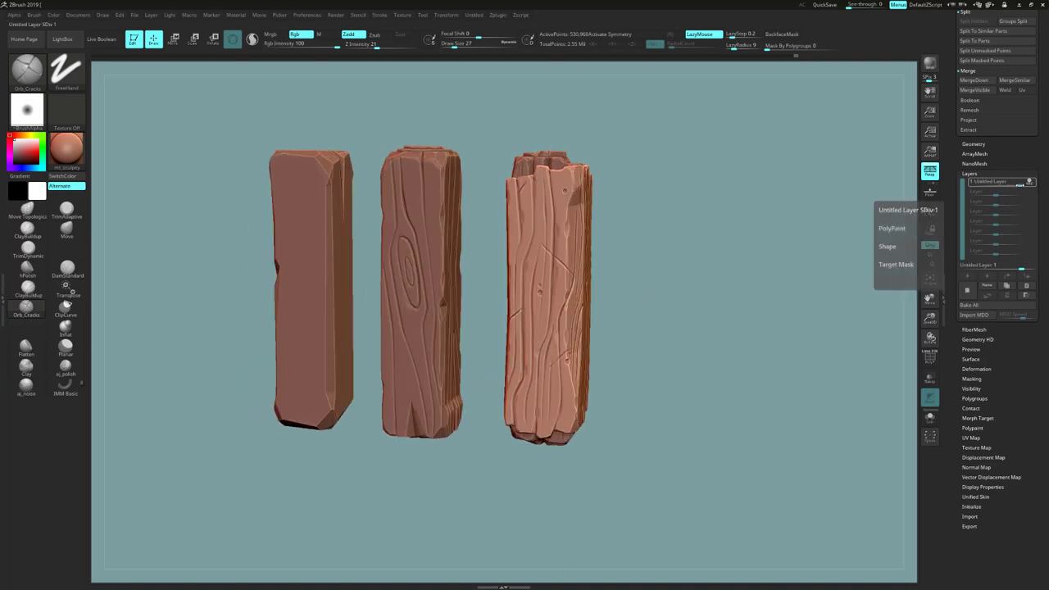
Preview the scratch layer at reduced intensities, including about 0.36 and 0.59, and return it to 1
drag(1020, 184, 1014, 184)
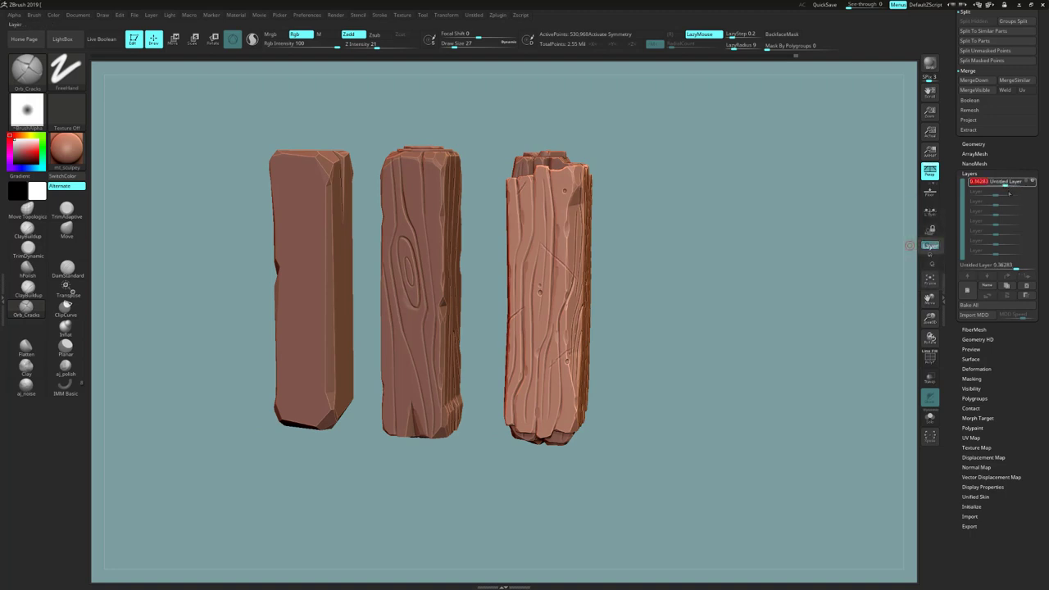
drag(1007, 185, 999, 185)
drag(789, 284, 800, 276)
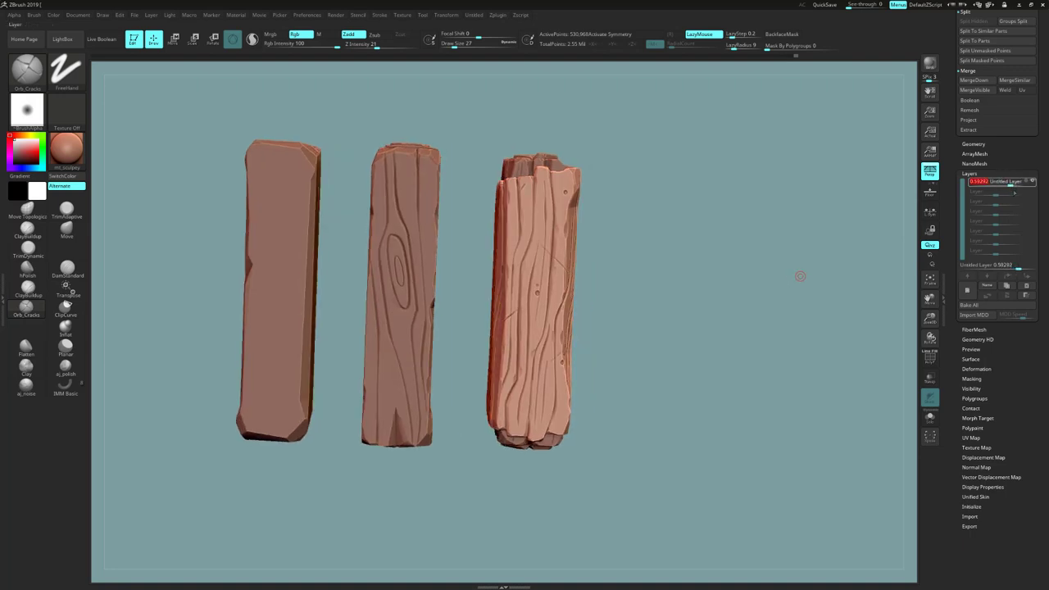
drag(1010, 185, 1020, 185)
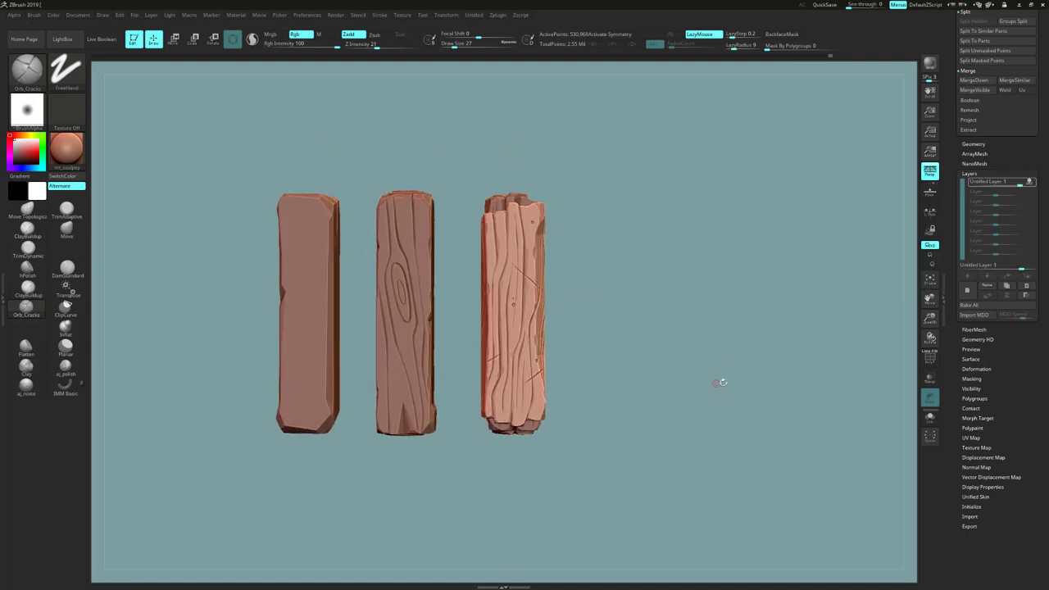
mouse_move(722, 381)
mouse_down()
mouse_move(736, 378)
mouse_move(732, 369)
mouse_move(734, 395)
mouse_up()
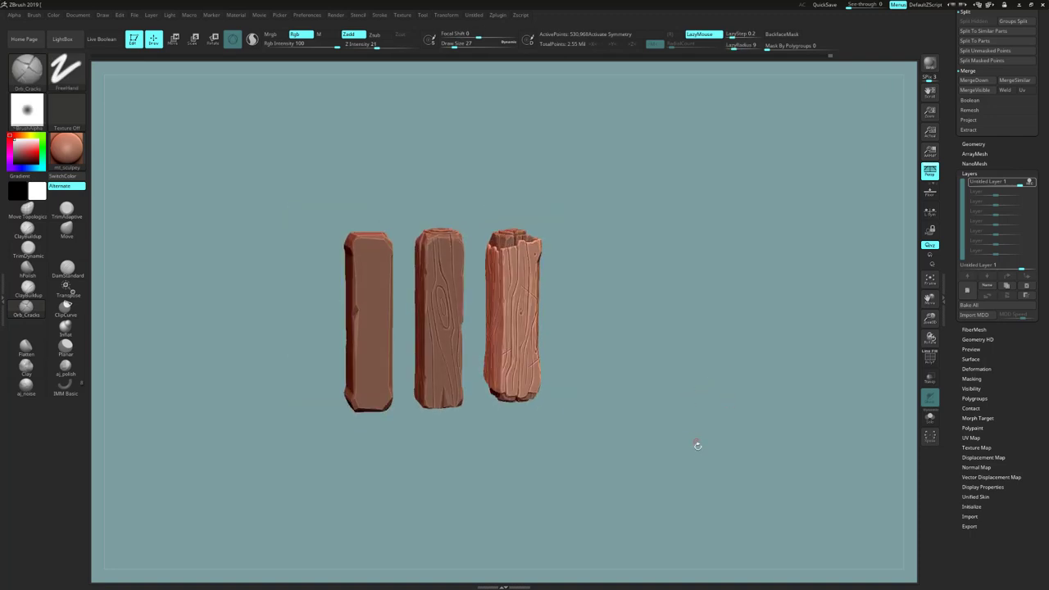
drag(697, 444, 629, 460)
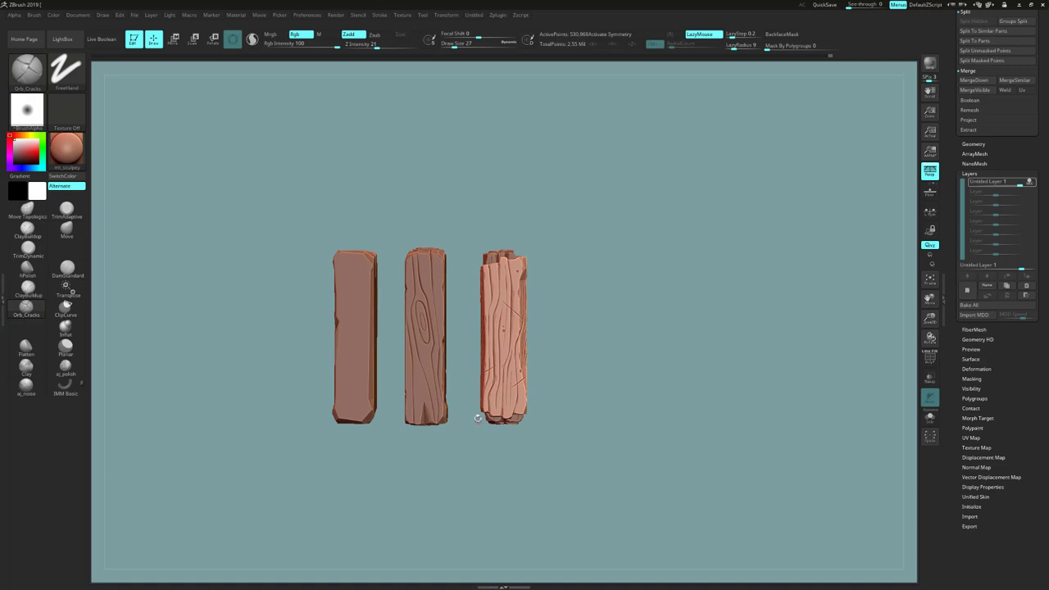
drag(478, 347, 531, 306)
shift+drag(353, 433, 465, 503)
drag(559, 345, 603, 374)
alt+drag(670, 260, 644, 267)
scroll(1040, 159, up, 10)
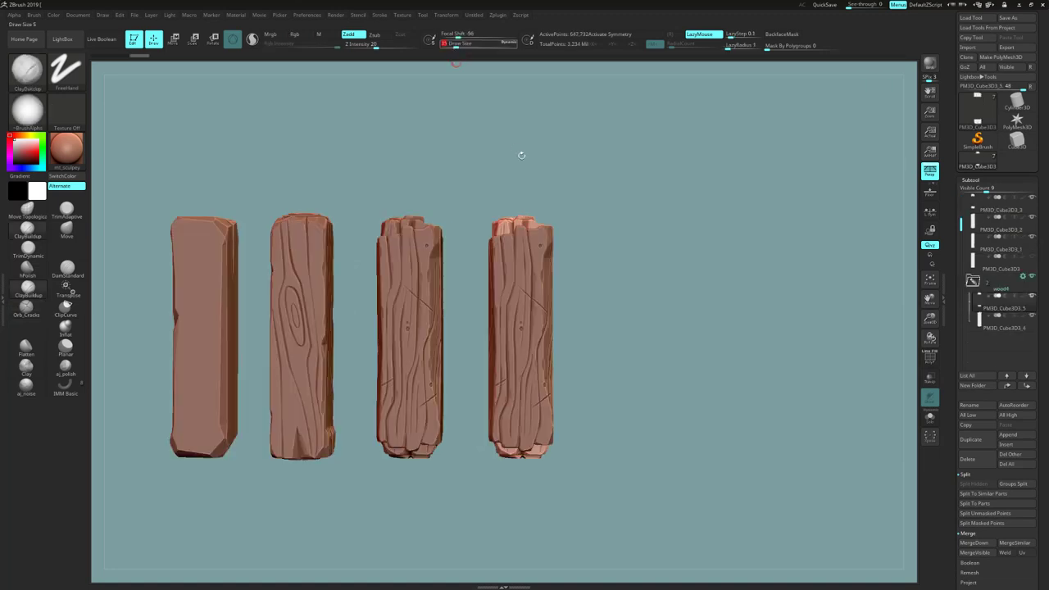
Select the fourth column's outer shell and isolate its lower oval grain shape with an inverted MaskPen mask at draw size 101
mouse_move(519, 155)
shift+mouse_down()
mouse_move(633, 300)
mouse_move(524, 344)
shift+mouse_up()
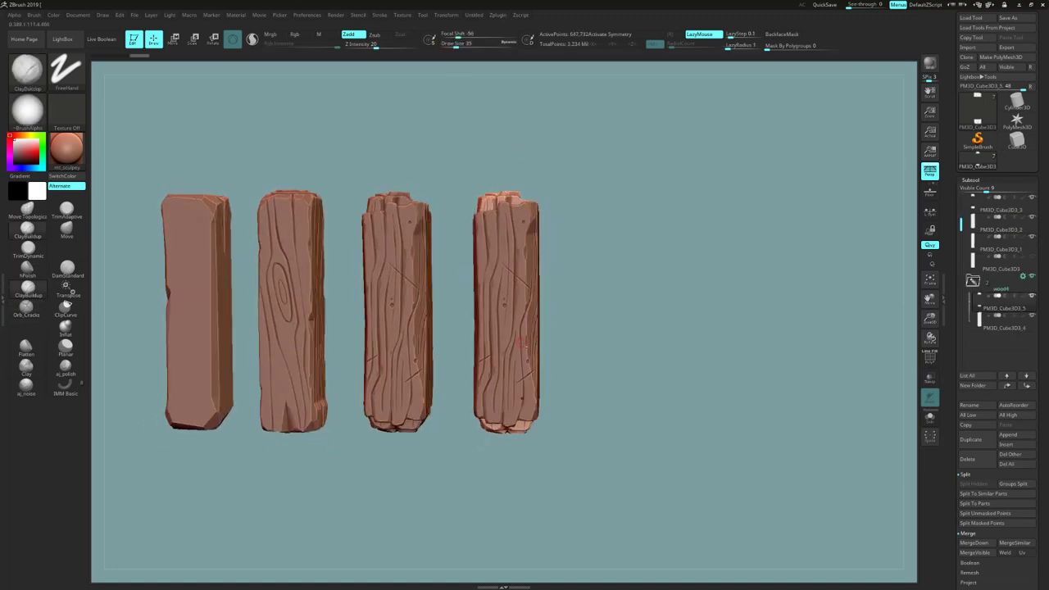
alt+click(522, 343)
drag(666, 319, 847, 218)
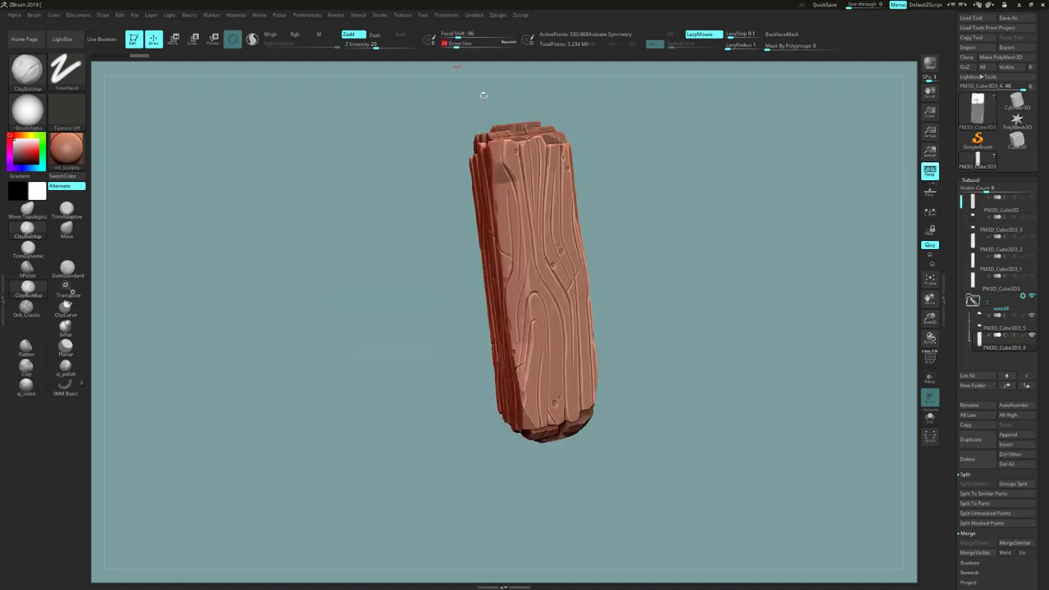
key(ctrl)
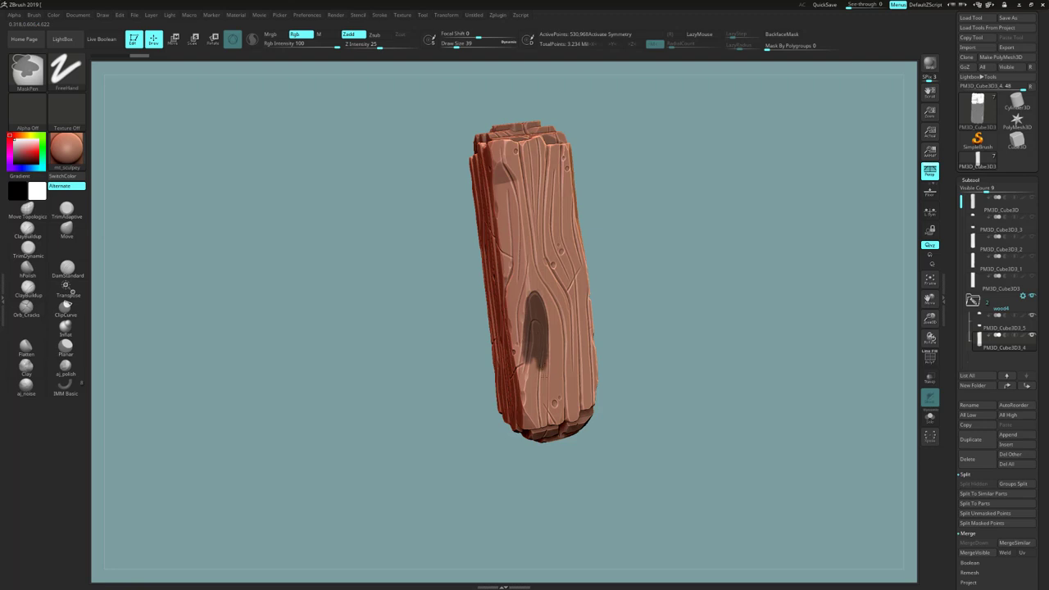
drag(457, 46, 465, 46)
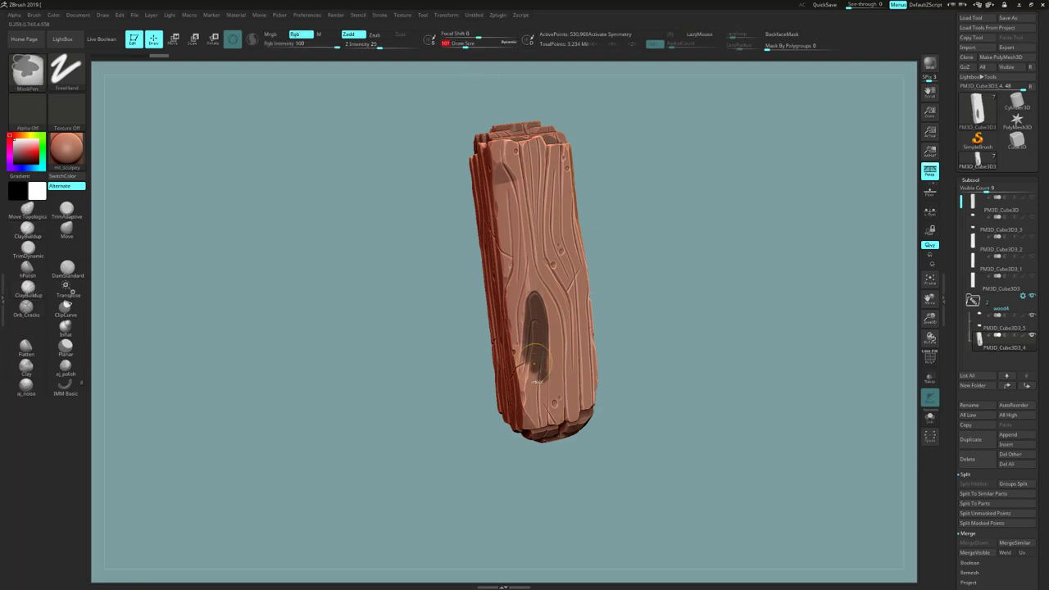
ctrl+drag(536, 354, 531, 366)
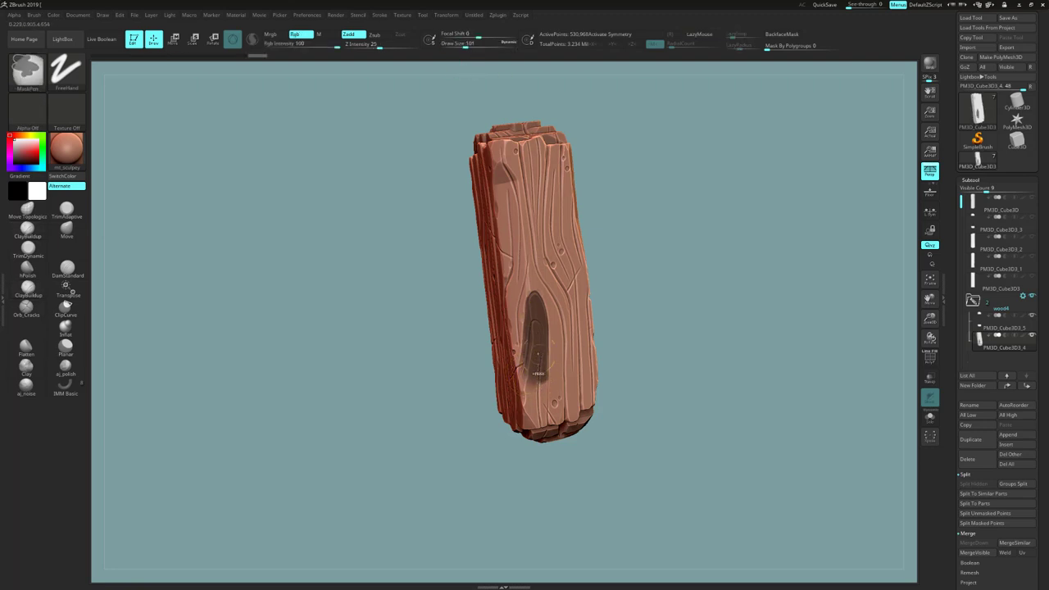
drag(656, 279, 721, 303)
ctrl+click(667, 299)
Place the transform gizmo on the unmasked oval grain shape and pull the shape outward from the shell
click(71, 292)
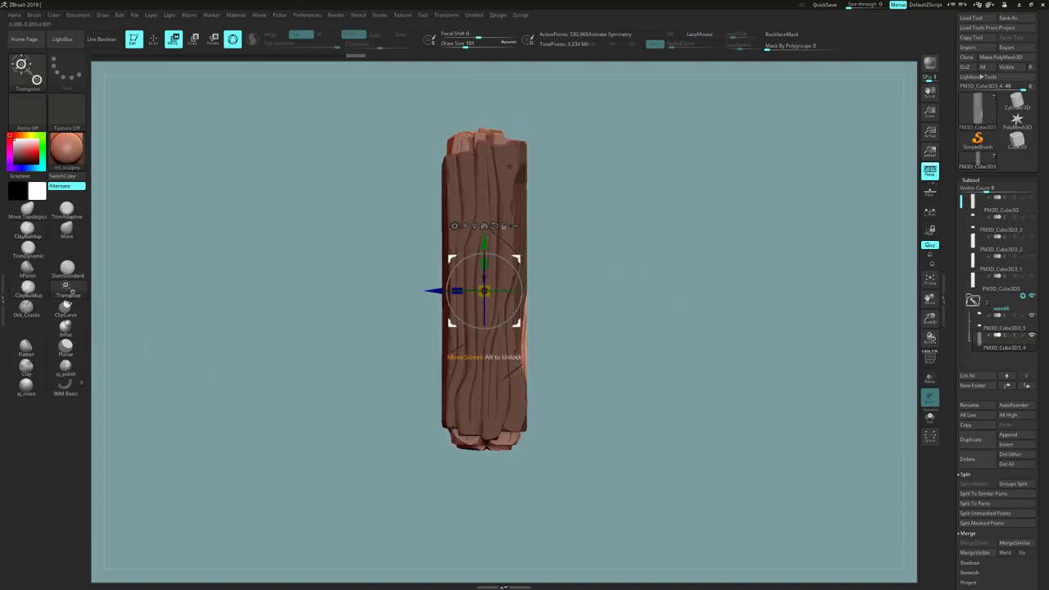
alt+drag(483, 291, 524, 344)
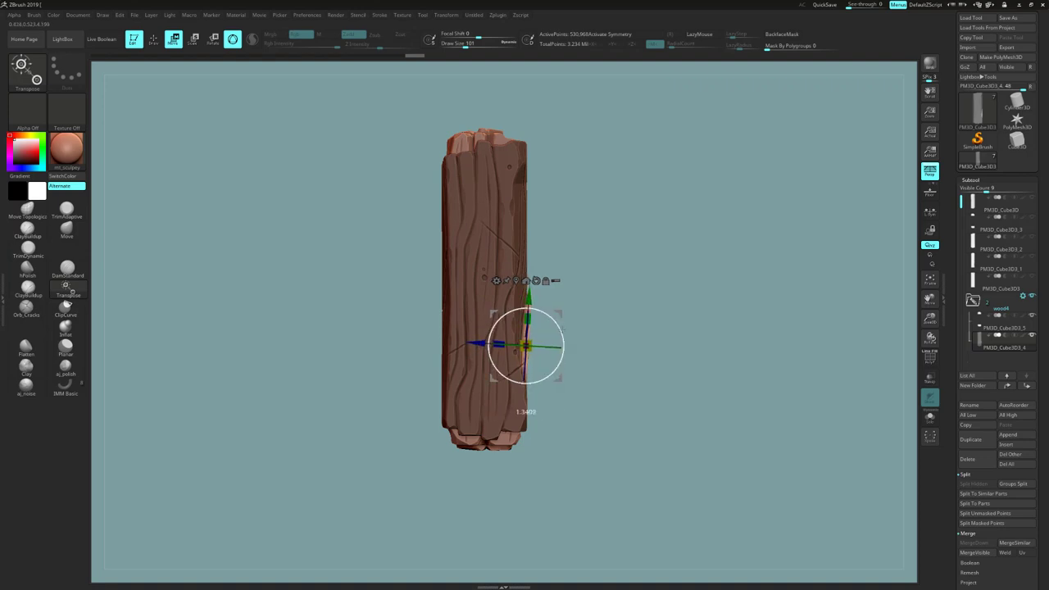
drag(578, 308, 635, 401)
drag(615, 336, 641, 308)
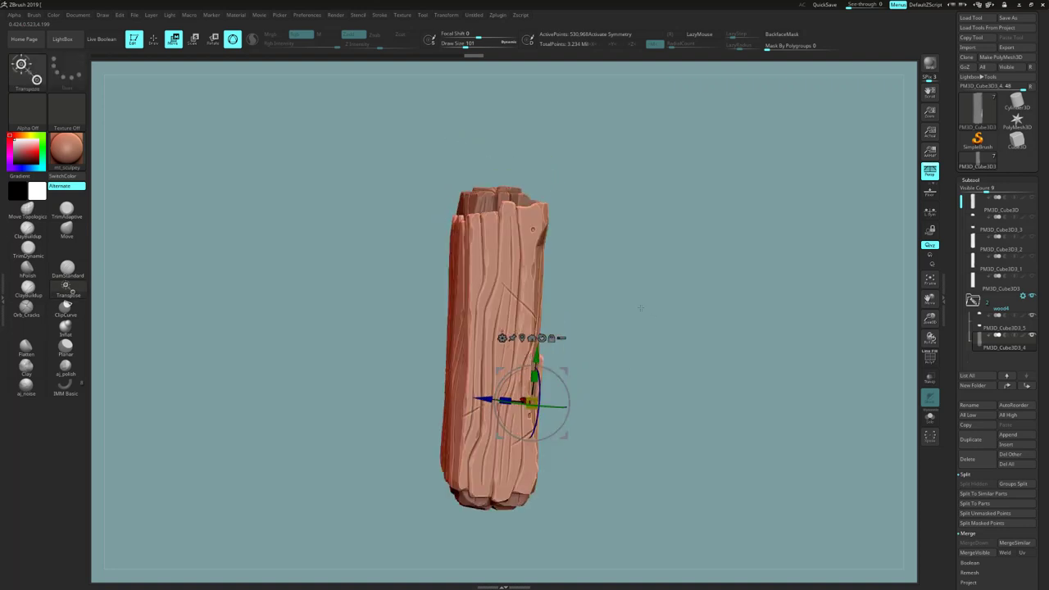
Isolate a narrow plank strip at the shell's upper end with an inverted MaskPen mask at draw size 29, and pull it outward
click(28, 230)
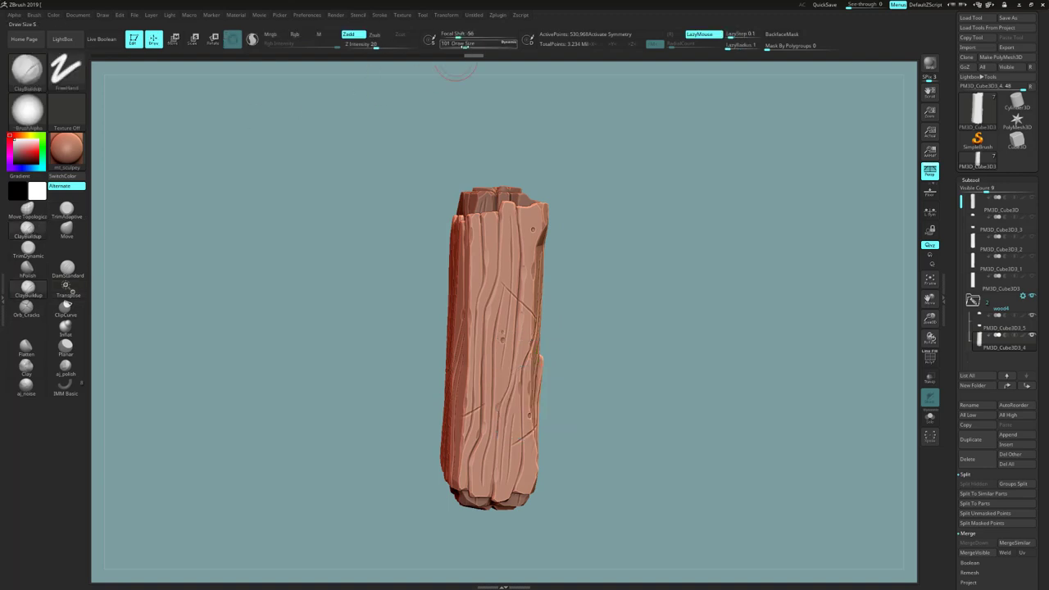
drag(459, 77, 444, 78)
mouse_move(489, 205)
ctrl+mouse_down()
mouse_move(490, 278)
mouse_move(495, 205)
ctrl+mouse_up()
mouse_move(496, 148)
mouse_down()
mouse_move(491, 210)
mouse_move(491, 156)
mouse_up()
mouse_move(490, 278)
ctrl+mouse_down()
mouse_move(487, 310)
mouse_move(490, 300)
ctrl+mouse_up()
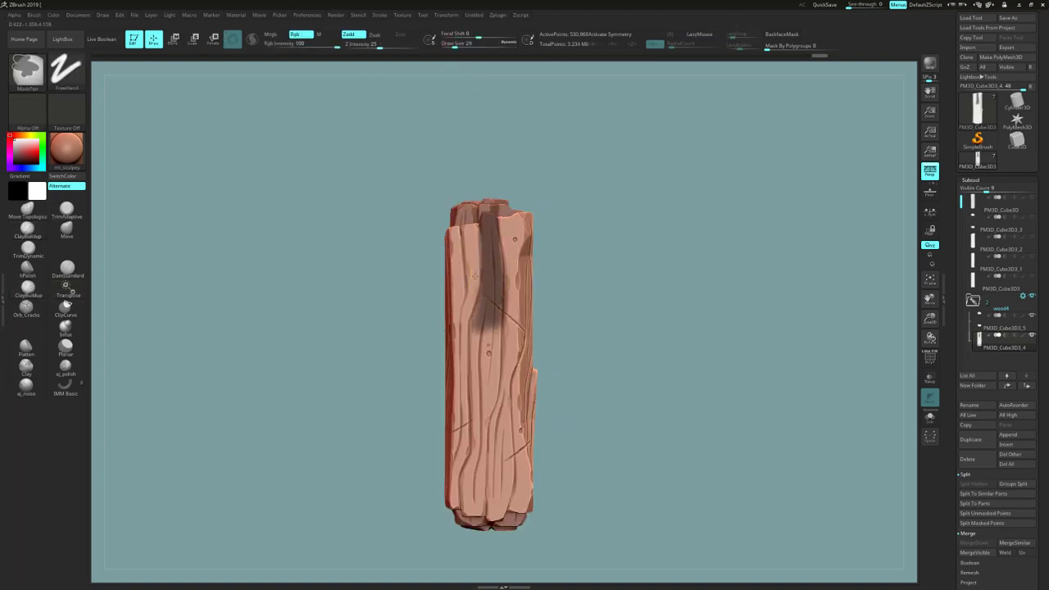
mouse_move(98, 287)
mouse_down()
mouse_move(117, 331)
mouse_move(270, 311)
mouse_up()
key(w)
ctrl+click(270, 311)
drag(598, 232, 560, 232)
ctrl+drag(577, 270, 598, 295)
Isolate another strip along the shell's upper corner with an inverted MaskPen mask at draw size 35, shift it outward and clear the mask
mouse_move(598, 295)
mouse_down()
mouse_move(578, 299)
mouse_move(557, 279)
mouse_up()
key(q)
ctrl+drag(453, 229, 459, 282)
drag(590, 235, 547, 199)
mouse_move(453, 237)
ctrl+mouse_down()
mouse_move(448, 312)
mouse_move(463, 323)
ctrl+mouse_up()
mouse_move(557, 278)
mouse_down()
mouse_move(623, 270)
mouse_move(565, 262)
mouse_move(614, 249)
mouse_move(573, 264)
mouse_up()
ctrl+click(574, 264)
key(w)
click(317, 196)
drag(529, 290, 541, 290)
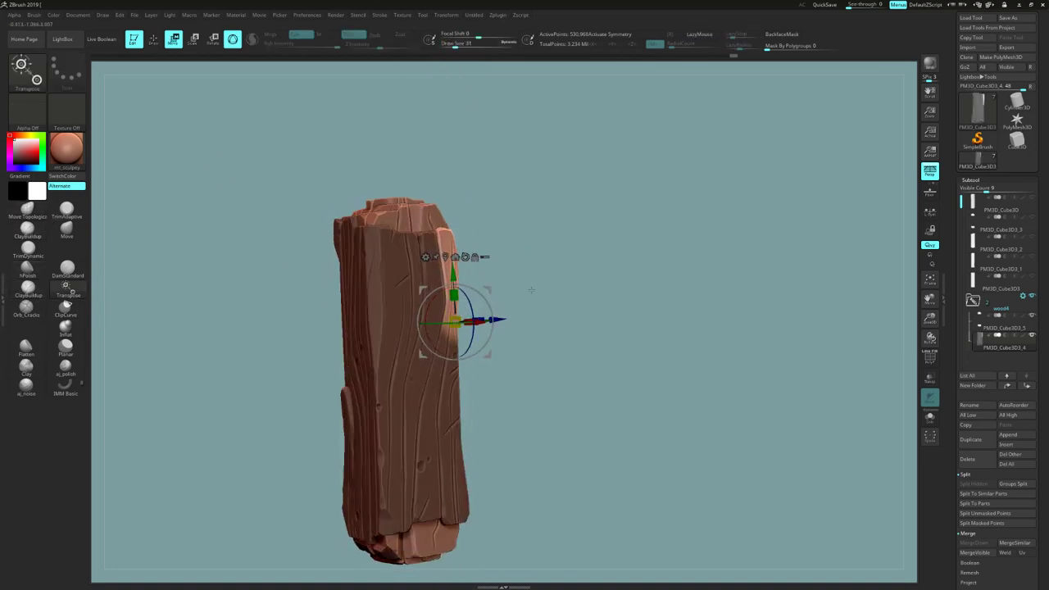
drag(490, 320, 485, 336)
ctrl+drag(533, 271, 566, 299)
Isolate the lower end of one plank with an inverted MaskPen mask at draw size 80, move it outward and clear the mask
mouse_move(565, 299)
mouse_down()
mouse_move(609, 277)
mouse_move(574, 271)
mouse_up()
key(q)
ctrl+drag(455, 412, 460, 430)
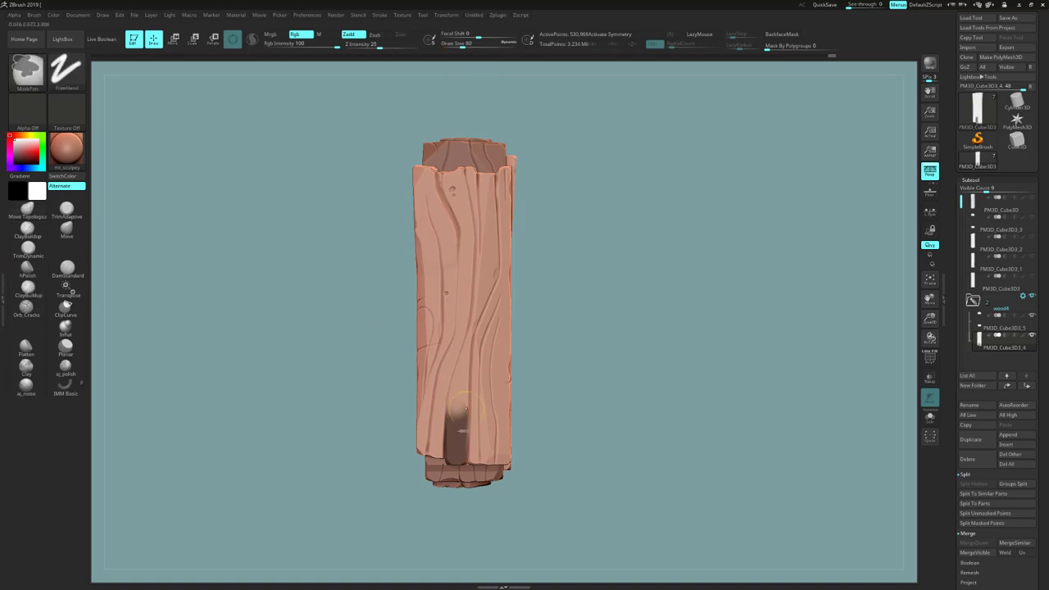
drag(551, 407, 574, 393)
ctrl+click(574, 393)
key(w)
click(450, 189)
drag(505, 433, 494, 435)
key(q)
mouse_move(561, 393)
ctrl+mouse_down()
mouse_move(603, 409)
mouse_move(573, 426)
mouse_move(561, 414)
ctrl+mouse_up()
Lower the scratch layer's intensity to about 0.29 and remesh the outer shell with DynaMesh at resolution 808
alt+drag(562, 414, 605, 436)
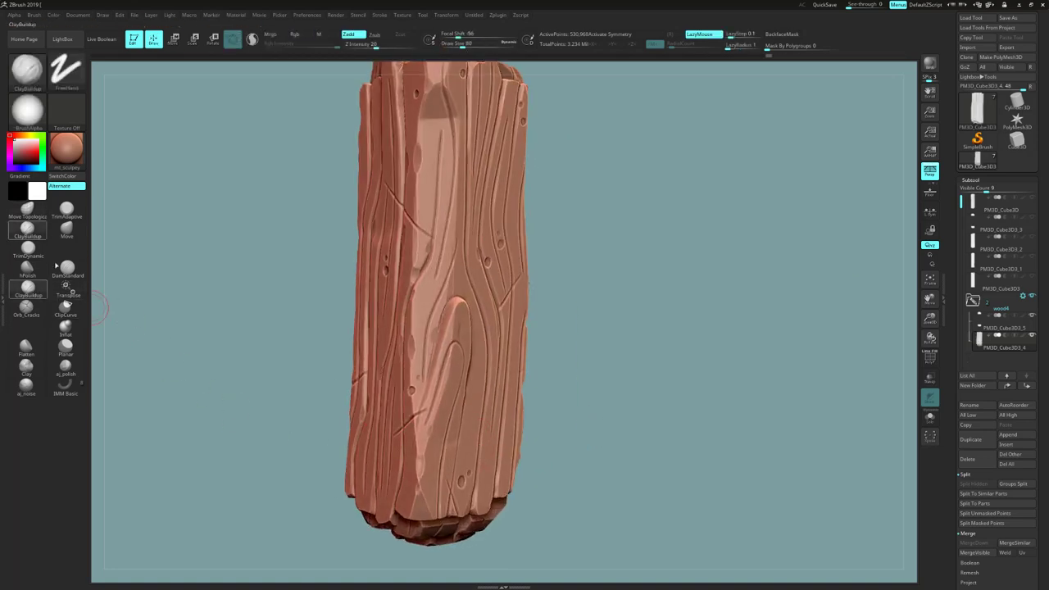
drag(462, 44, 455, 45)
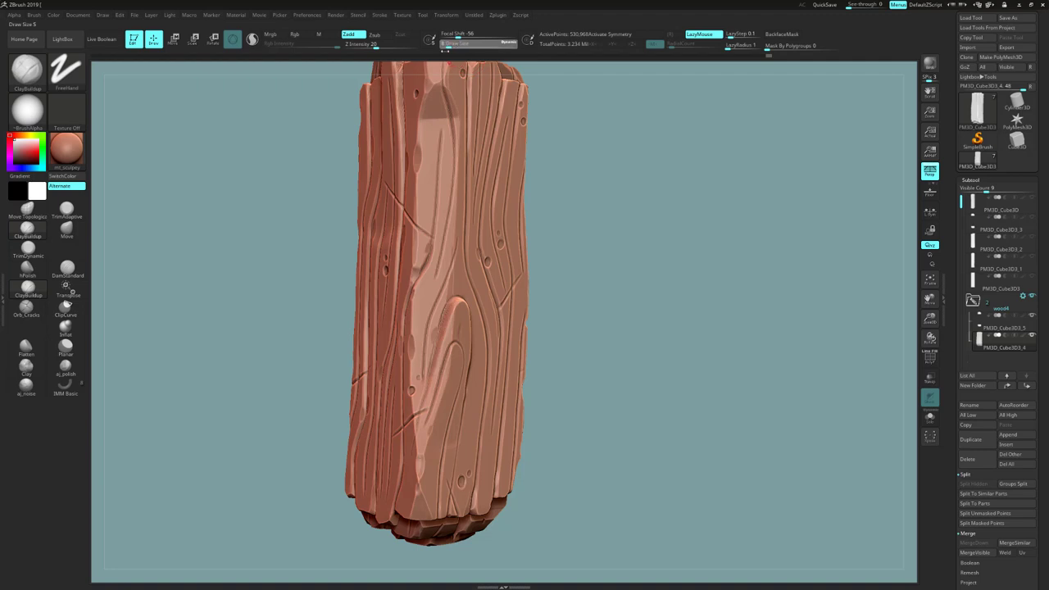
scroll(1046, 392, down, 5)
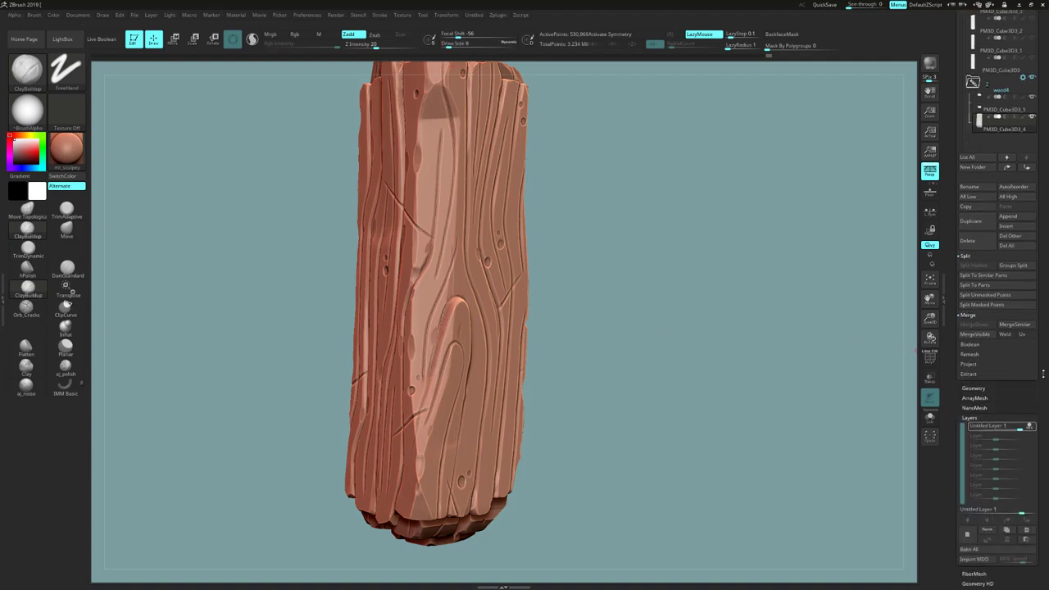
drag(671, 351, 754, 435)
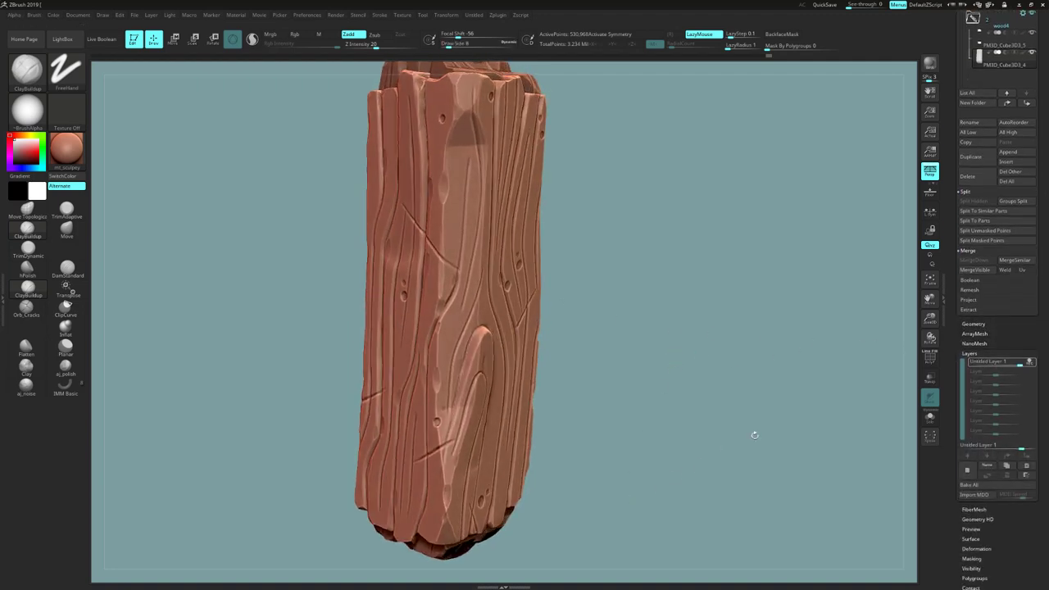
drag(1043, 371, 1043, 318)
click(996, 432)
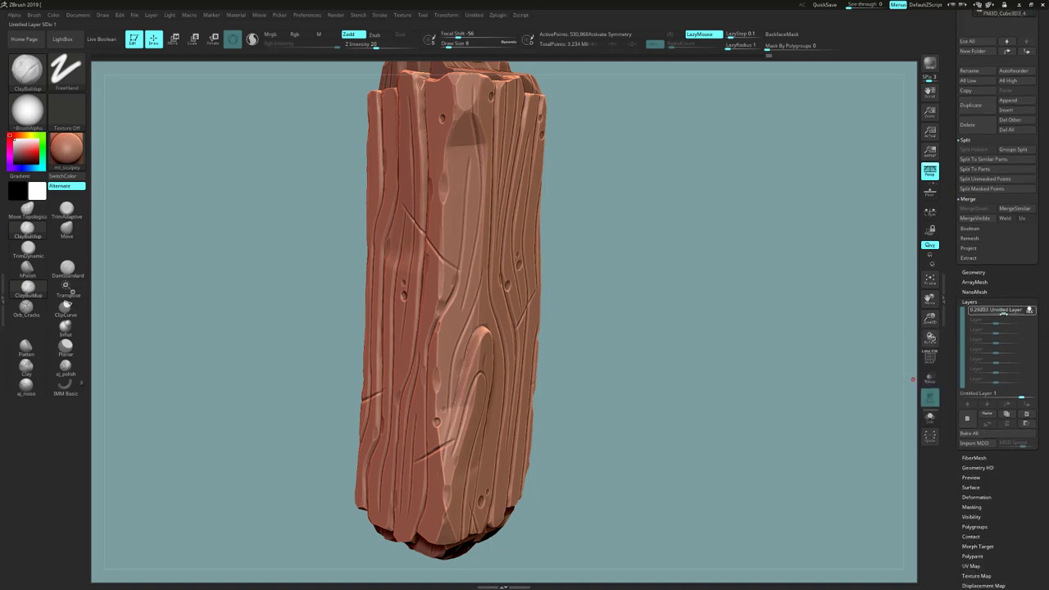
click(973, 271)
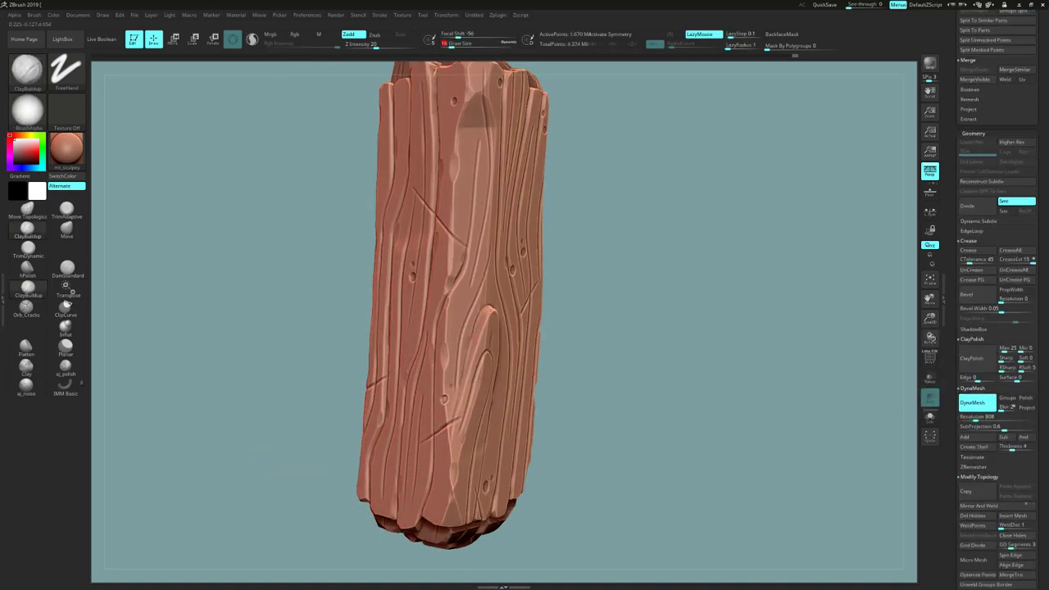
Trim and smooth the raised grain shape and plank edges with the TrimDynamic and hPolish brushes
click(28, 250)
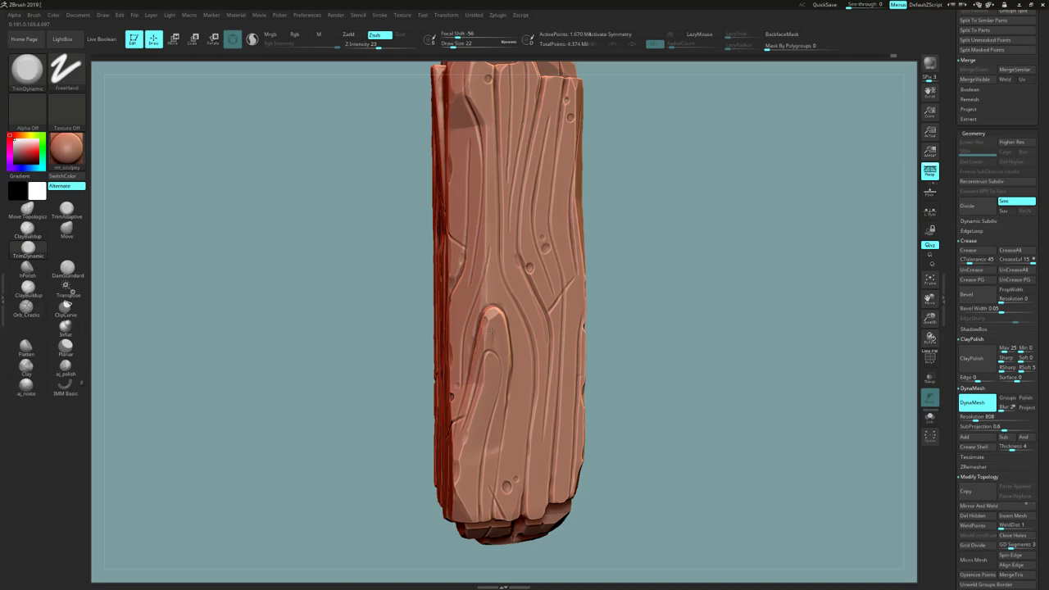
drag(655, 344, 598, 344)
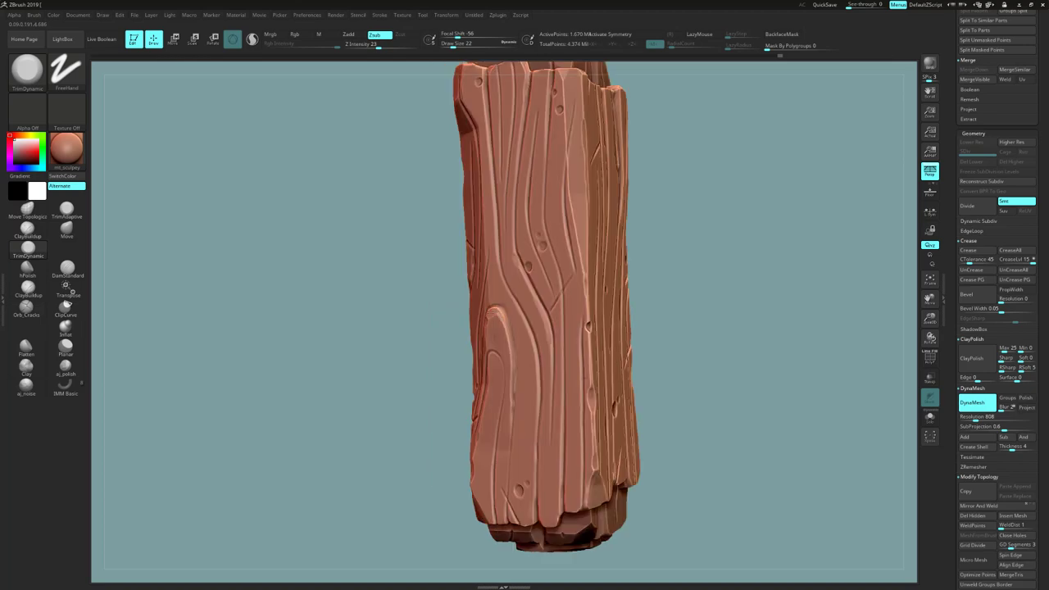
drag(430, 431, 500, 418)
click(28, 268)
drag(393, 369, 410, 361)
shift+drag(493, 316, 471, 381)
mouse_move(639, 344)
mouse_down()
mouse_move(690, 358)
mouse_move(702, 379)
mouse_move(672, 410)
mouse_up()
click(28, 250)
drag(671, 369, 623, 360)
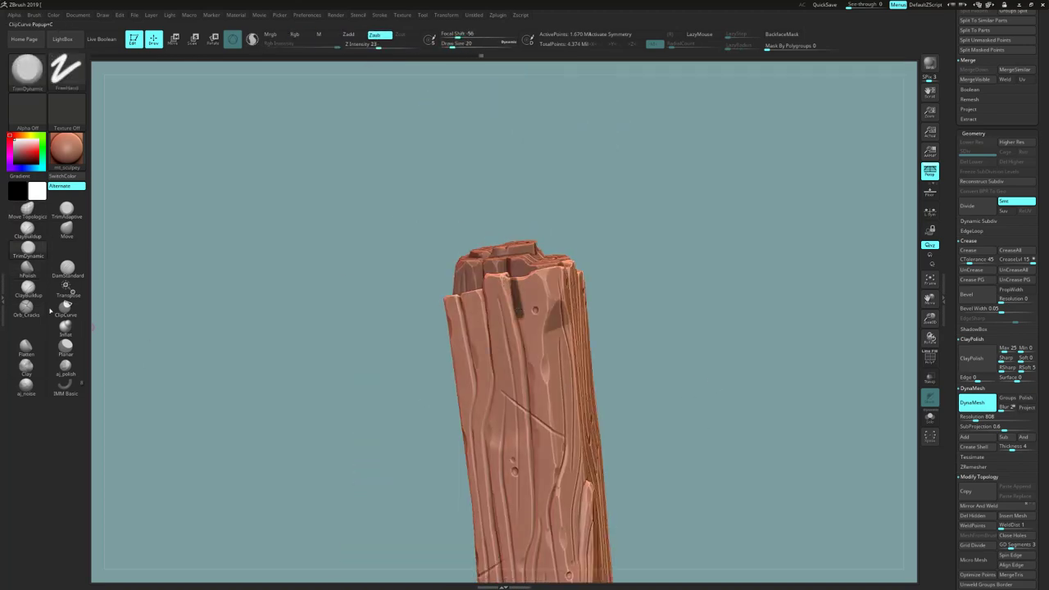
mouse_move(513, 308)
right_down()
mouse_move(512, 292)
mouse_move(735, 428)
mouse_move(705, 541)
mouse_move(639, 499)
mouse_move(496, 467)
mouse_move(313, 536)
mouse_move(517, 363)
mouse_move(559, 379)
mouse_move(541, 380)
right_up()
Center the transform gizmo on the outer shell and adjust the shell's height slightly
click(67, 291)
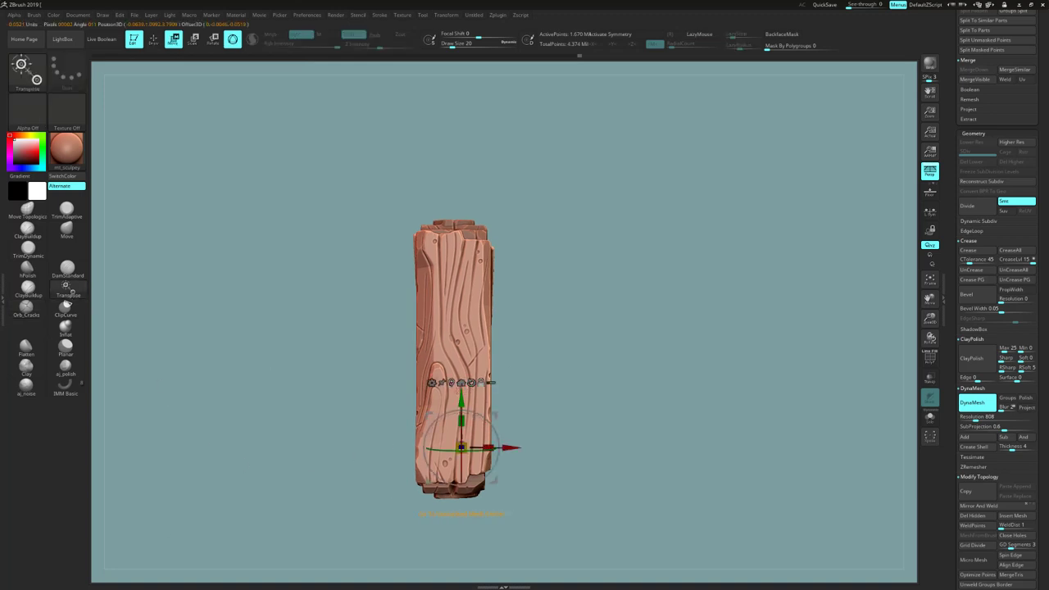
alt+click(462, 384)
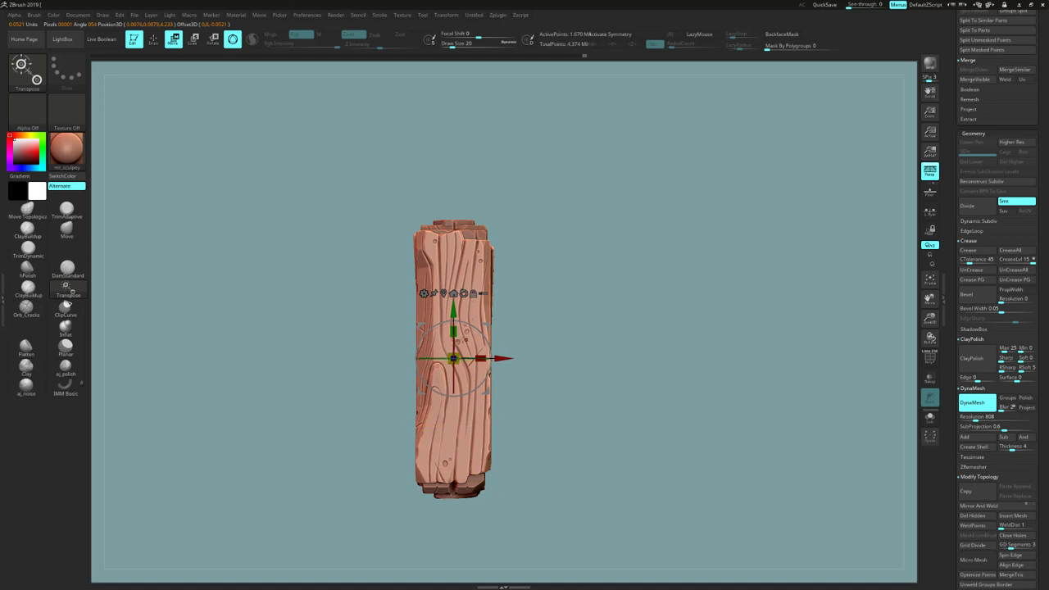
drag(454, 331, 456, 336)
drag(671, 339, 584, 339)
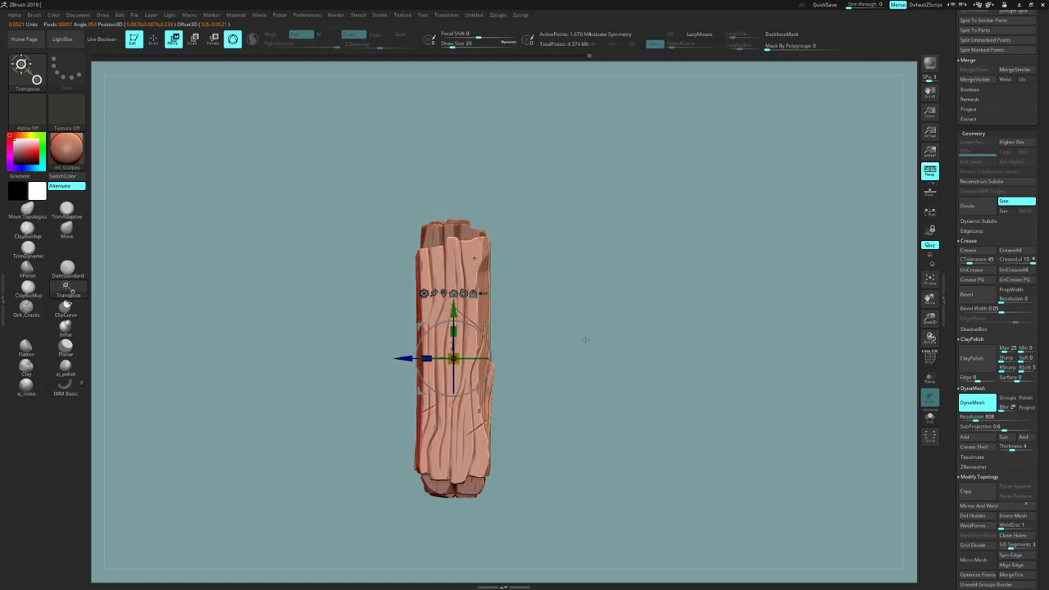
Append a cube as a new subtool alongside the fourth column's parts
click(25, 210)
alt+drag(709, 358, 686, 367)
drag(1033, 89, 1033, 346)
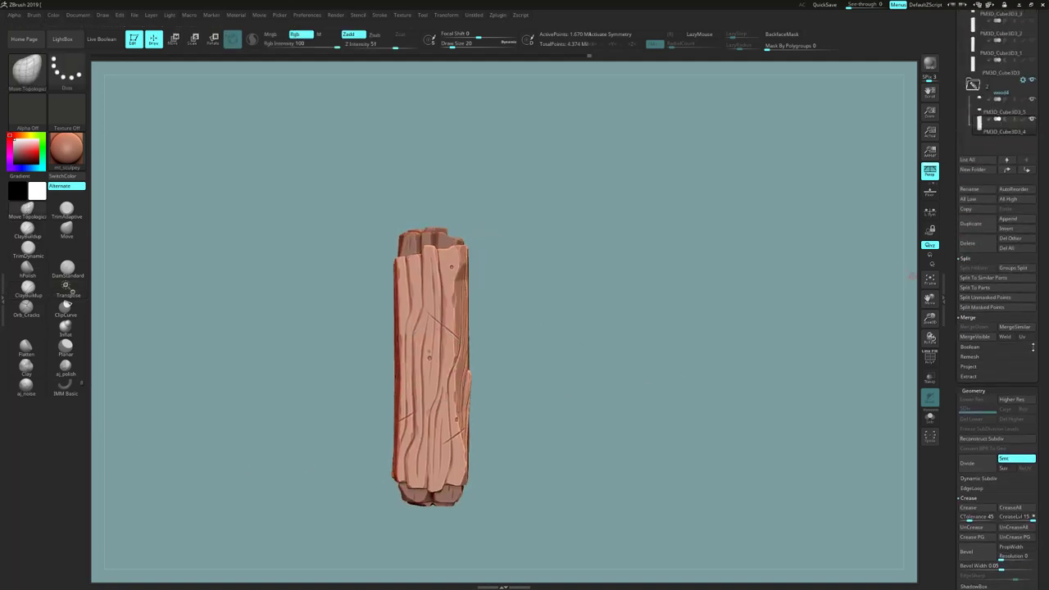
scroll(912, 276, up, 5)
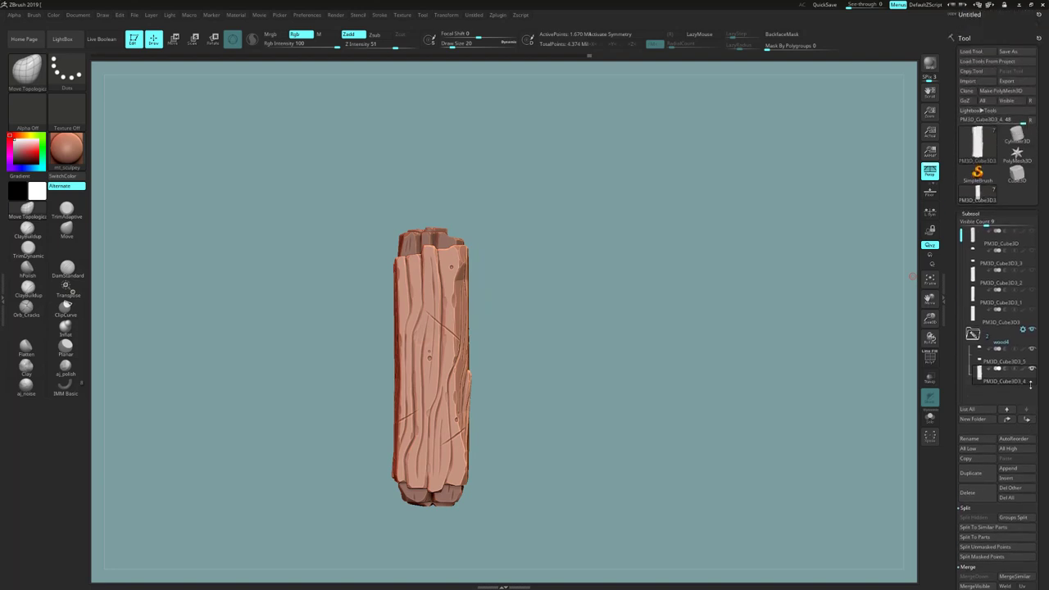
click(1012, 472)
click(773, 414)
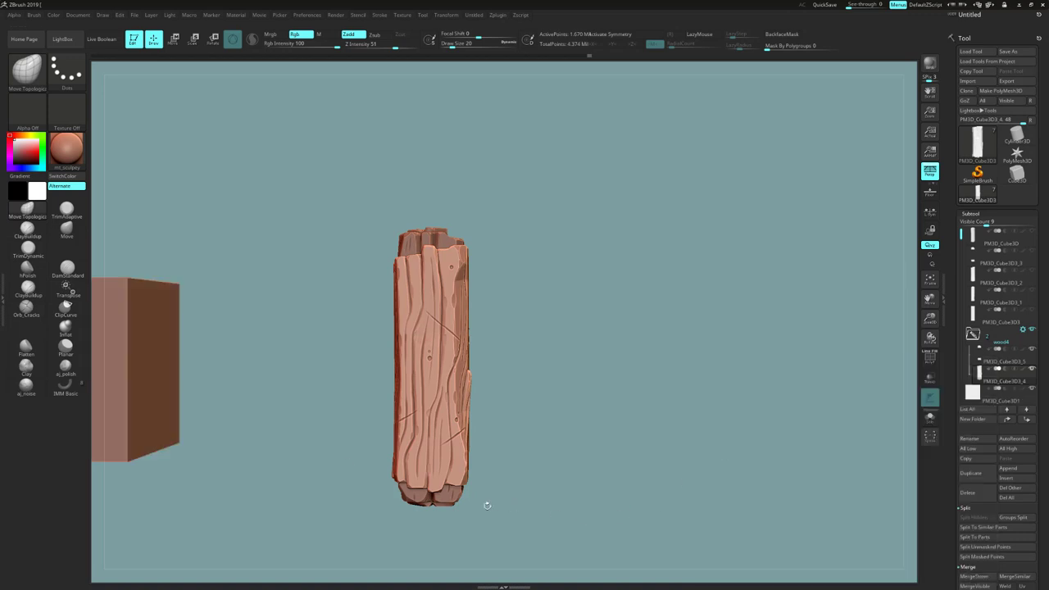
Select the new cube and reshape it into a thin vertical bar
alt+click(171, 373)
click(66, 288)
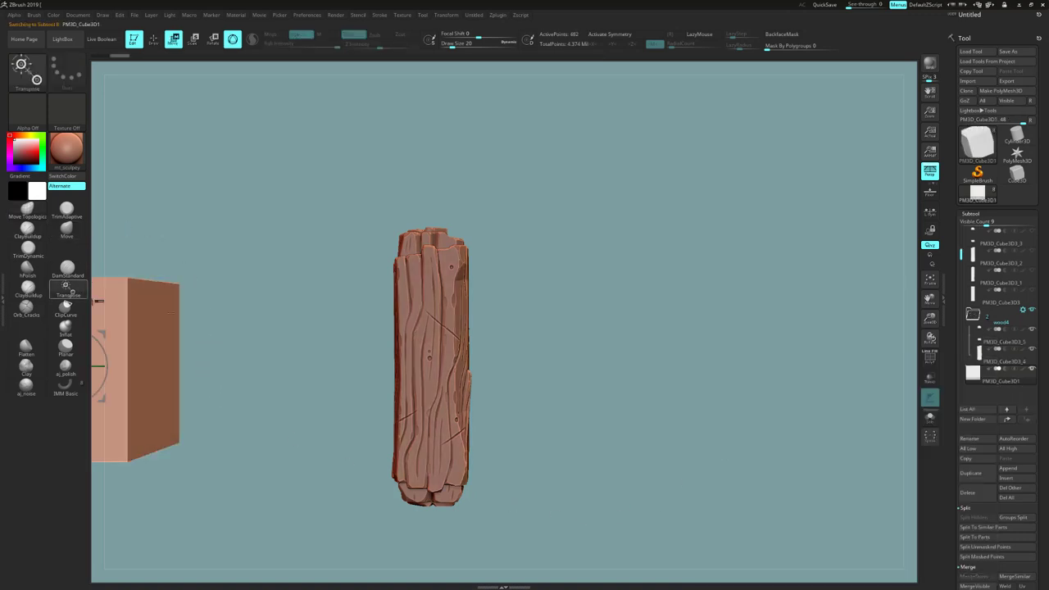
alt+drag(250, 381, 299, 381)
drag(133, 363, 281, 363)
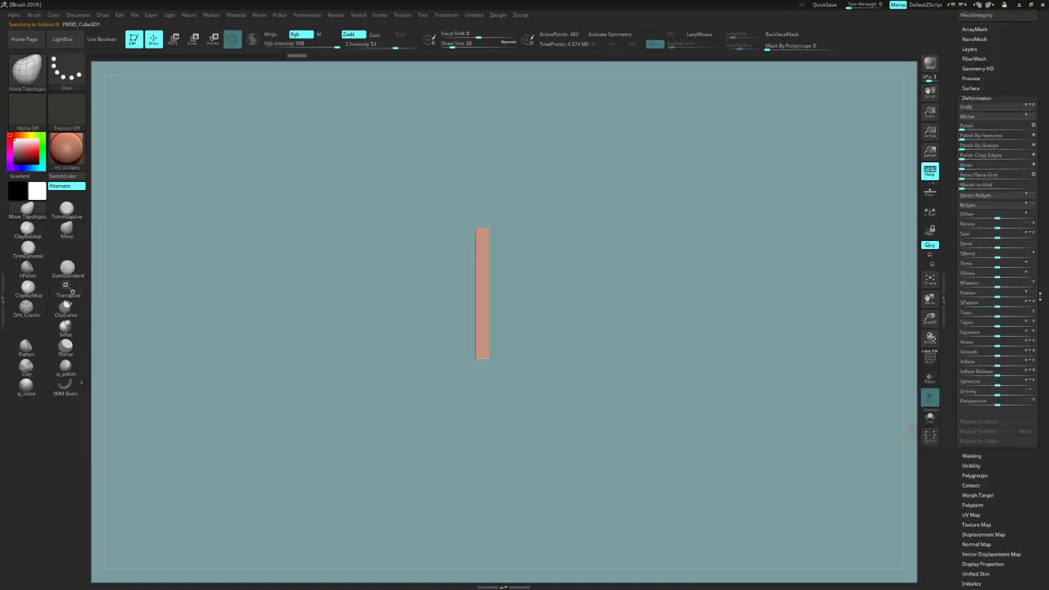
Remesh the thin bar with DynaMesh, and try curving it with the SBend deformation before undoing the bend
drag(997, 272, 1004, 272)
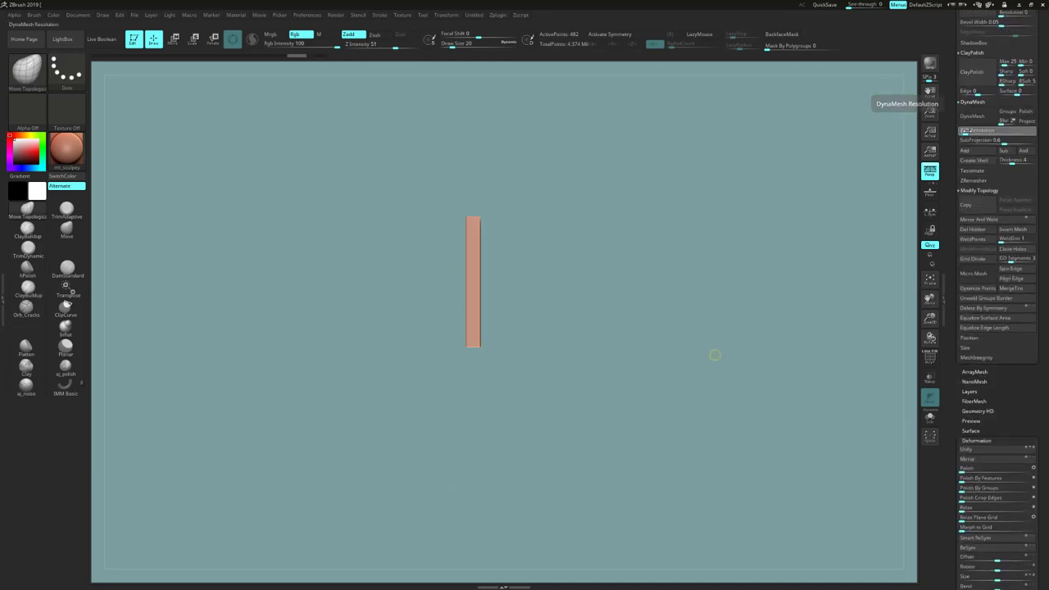
drag(997, 227, 1024, 228)
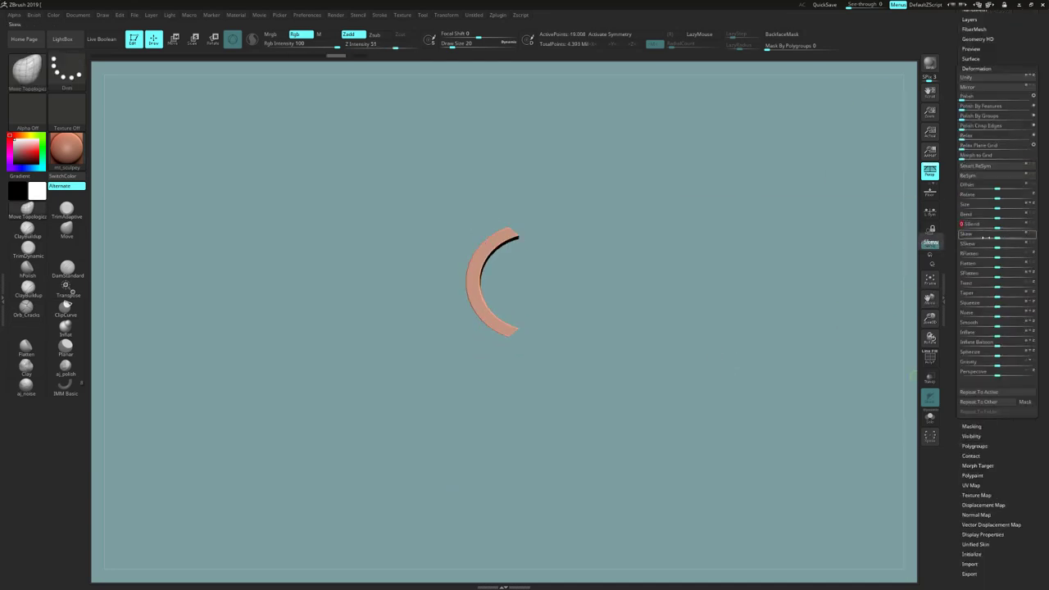
key(ctrl+z)
key(ctrl+shift+z)
drag(762, 360, 674, 376)
alt+drag(607, 443, 598, 456)
drag(598, 455, 296, 424)
key(ctrl+z)
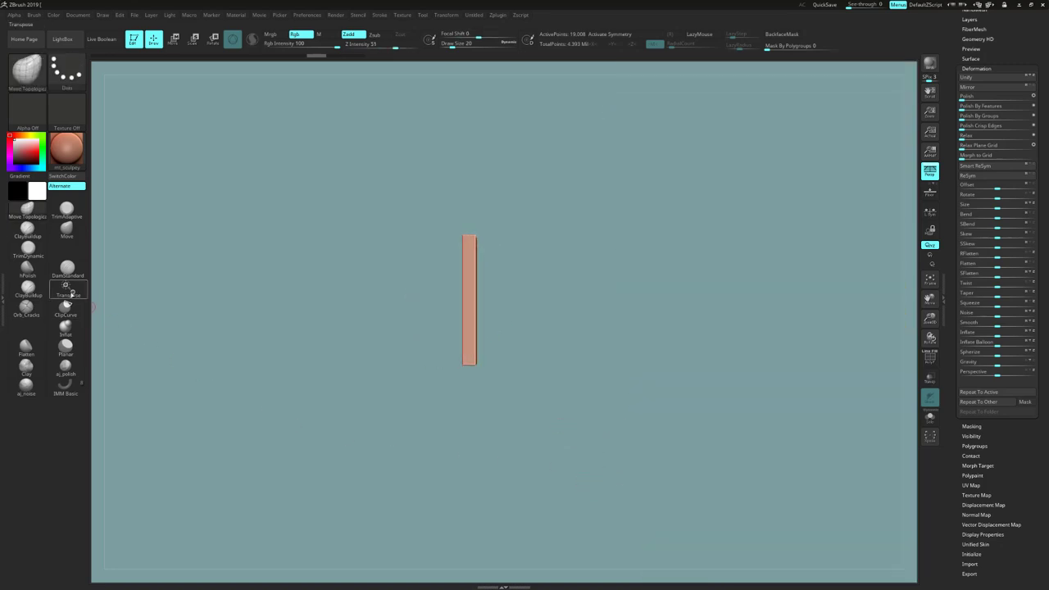
Center the transform gizmo on the thin bar, apply a Bend Curve deformer, and bend the bar's upper end sideways
click(72, 293)
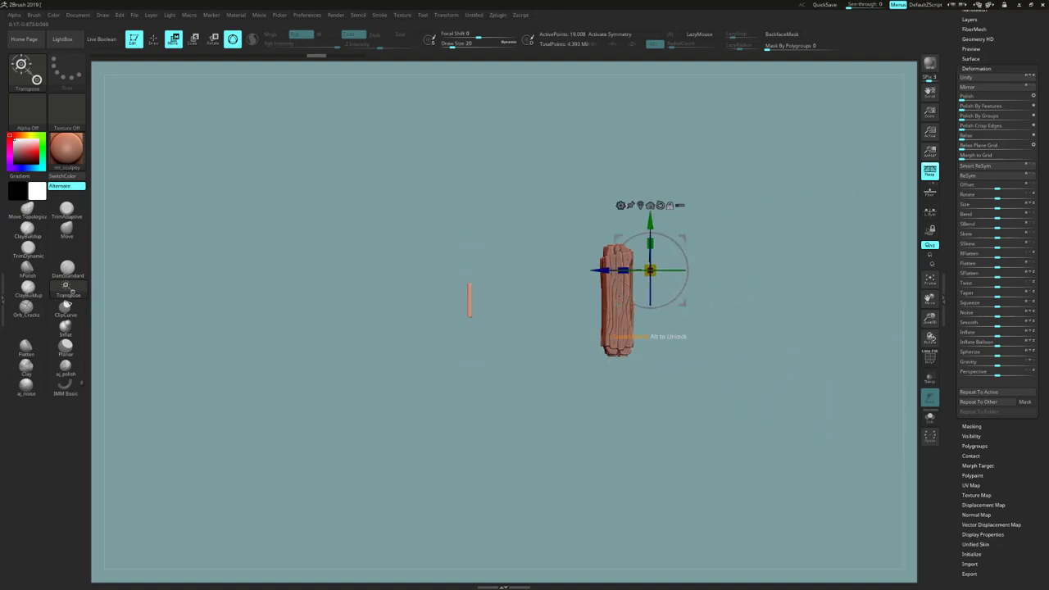
click(649, 206)
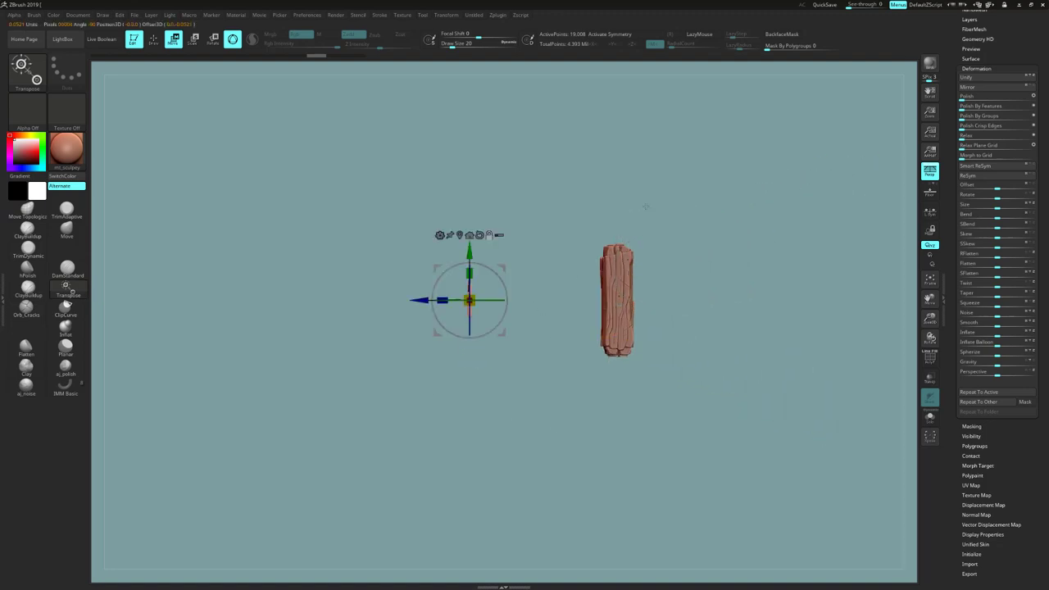
ctrl+right_drag(532, 259, 561, 327)
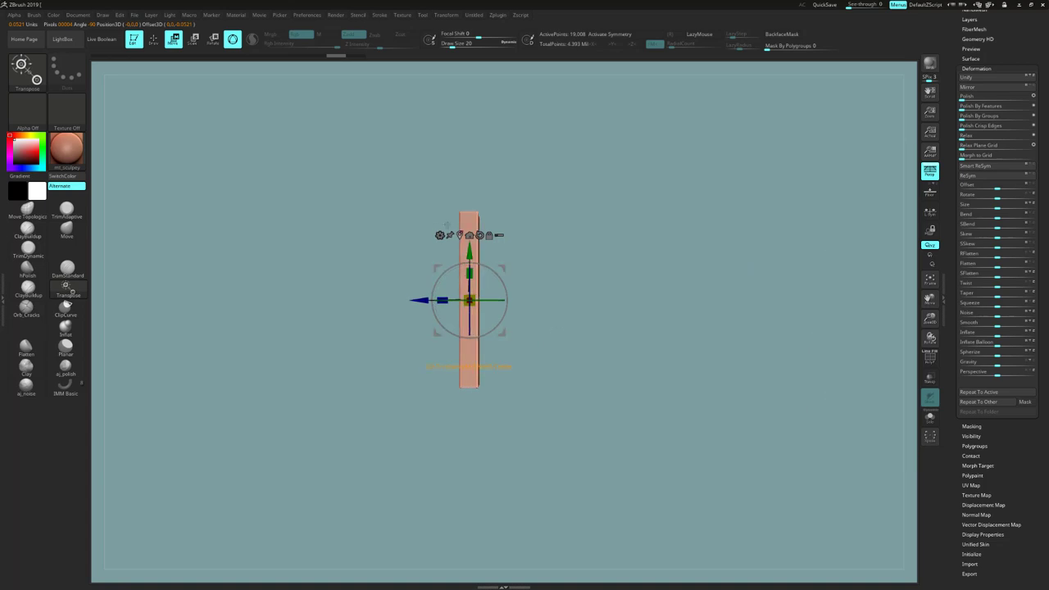
click(440, 235)
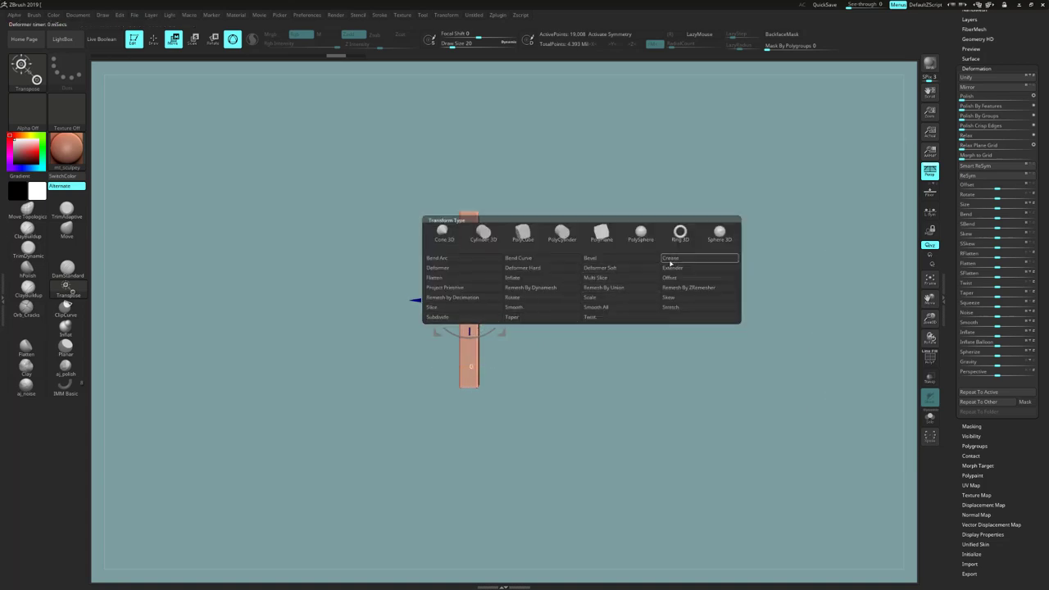
click(547, 259)
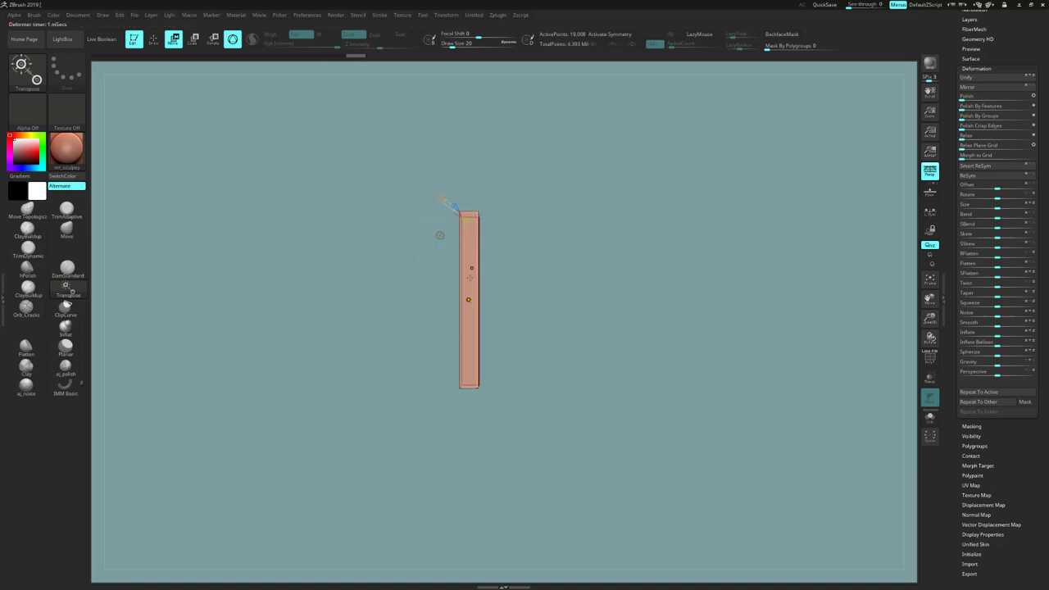
drag(513, 252, 432, 175)
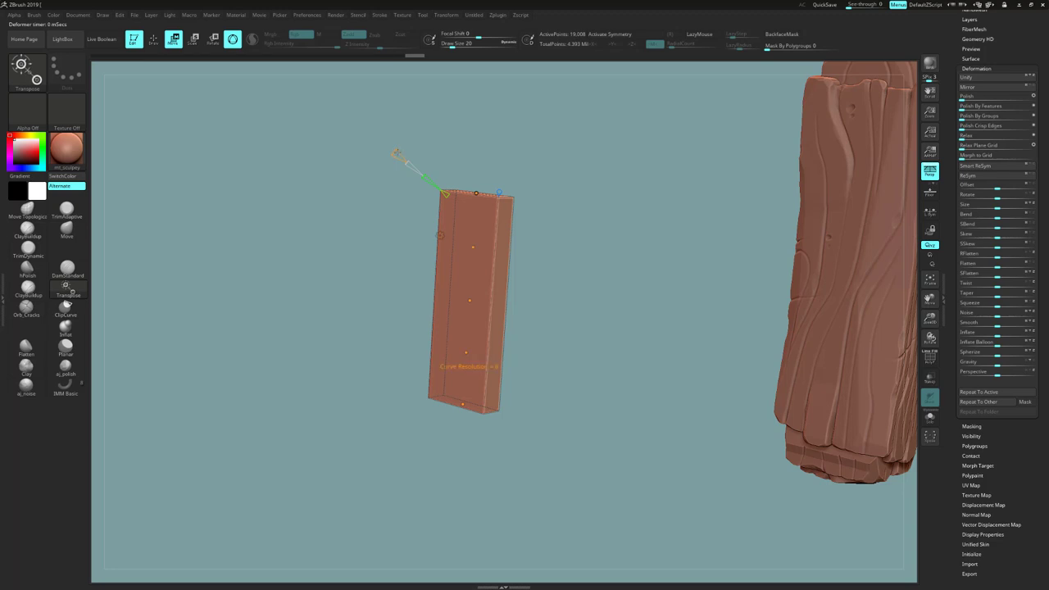
drag(603, 232, 557, 232)
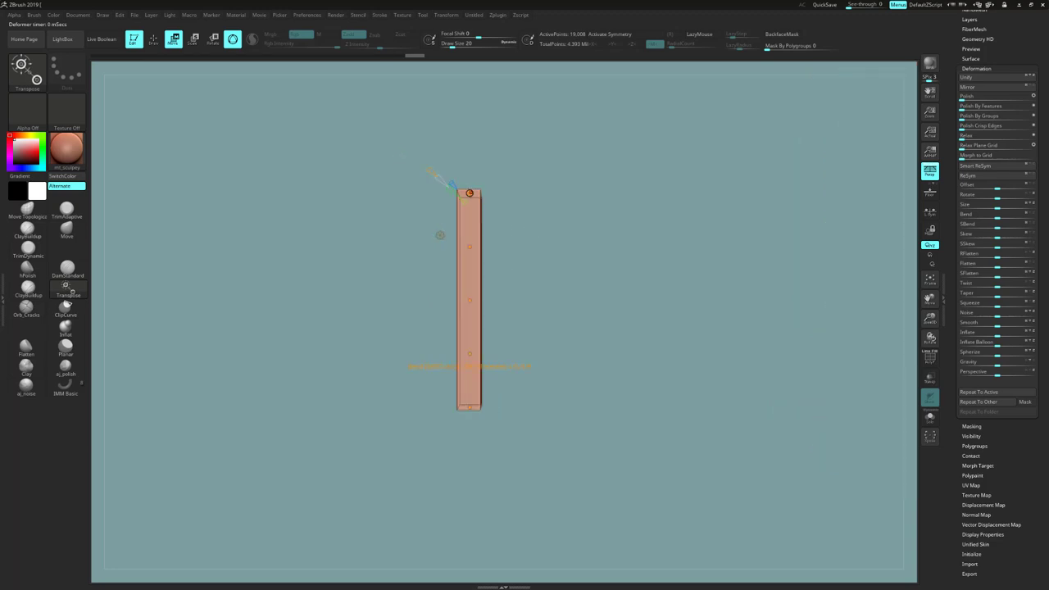
drag(470, 192, 537, 225)
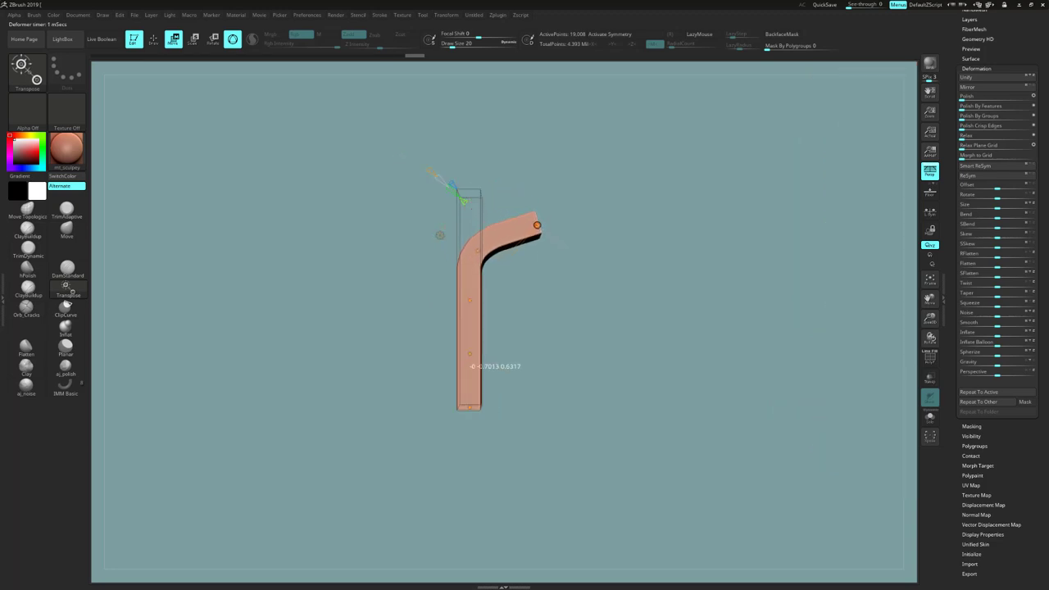
drag(478, 251, 480, 246)
Try to curve the whole bar into a C shape with the Bend Curve points
drag(470, 300, 460, 301)
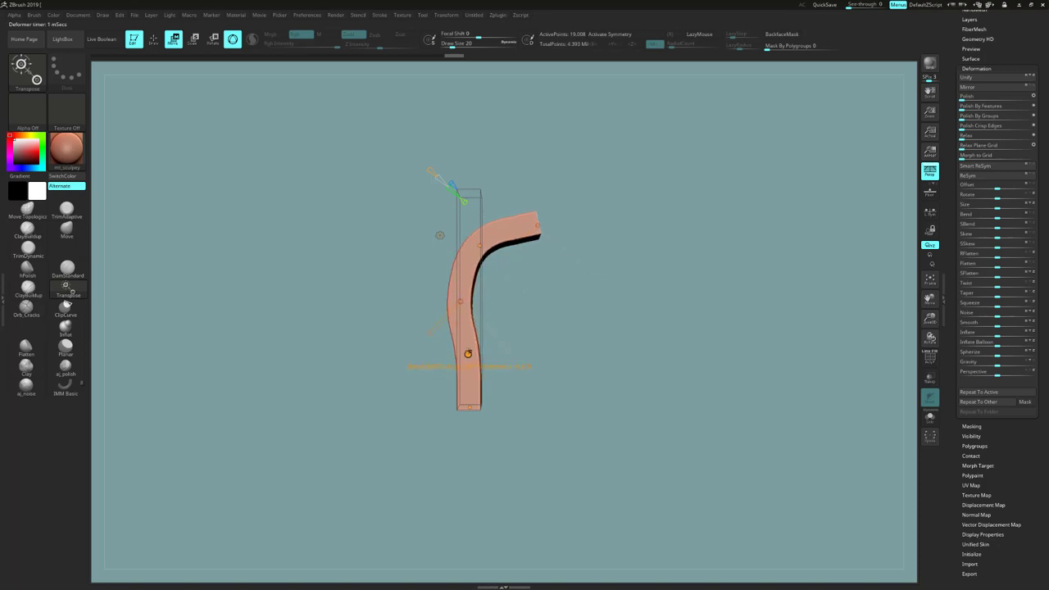
drag(467, 354, 452, 354)
drag(469, 407, 512, 384)
drag(536, 231, 543, 256)
drag(453, 300, 444, 300)
drag(544, 257, 463, 246)
drag(530, 382, 548, 358)
drag(468, 253, 443, 284)
Step back through the bends until only the bar's upper end is curved, and accept the Bend Curve deformation
key(ctrl+z)
key(ctrl+z)
key(ctrl+z)
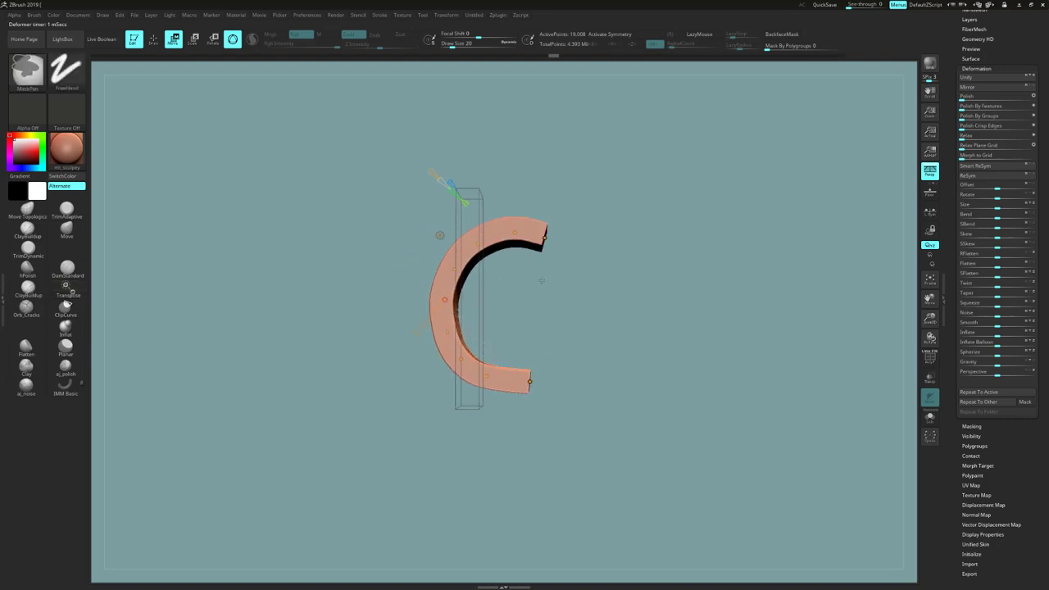
key(ctrl+z)
key(ctrl+z)
key(ctrl+z)
key(ctrl+z)
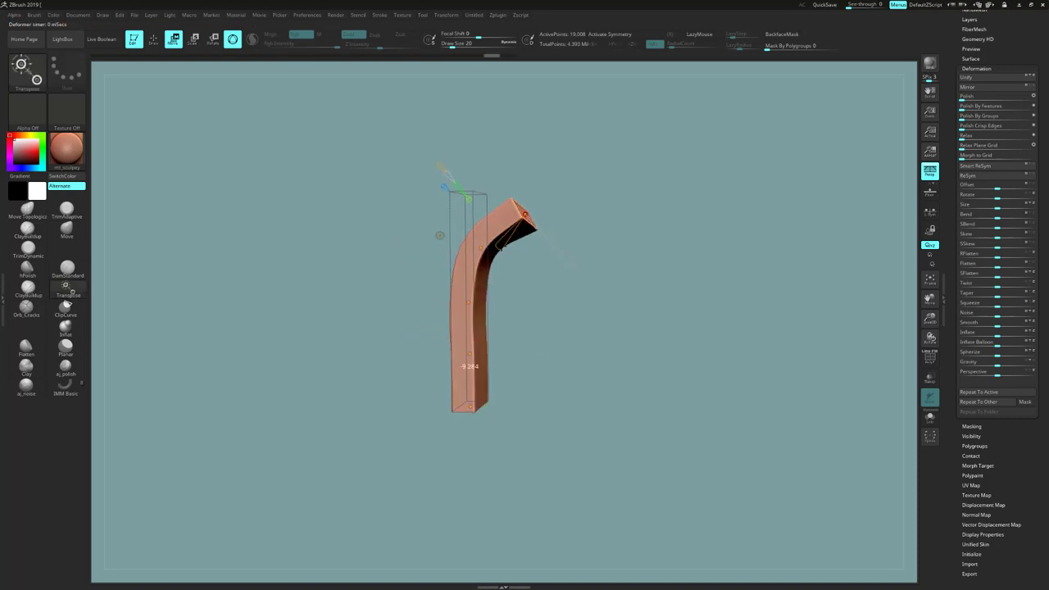
key(ctrl+shift+z)
key(ctrl+shift+z)
key(ctrl+shift+z)
key(ctrl+shift+z)
key(ctrl+shift+z)
key(ctrl+shift+z)
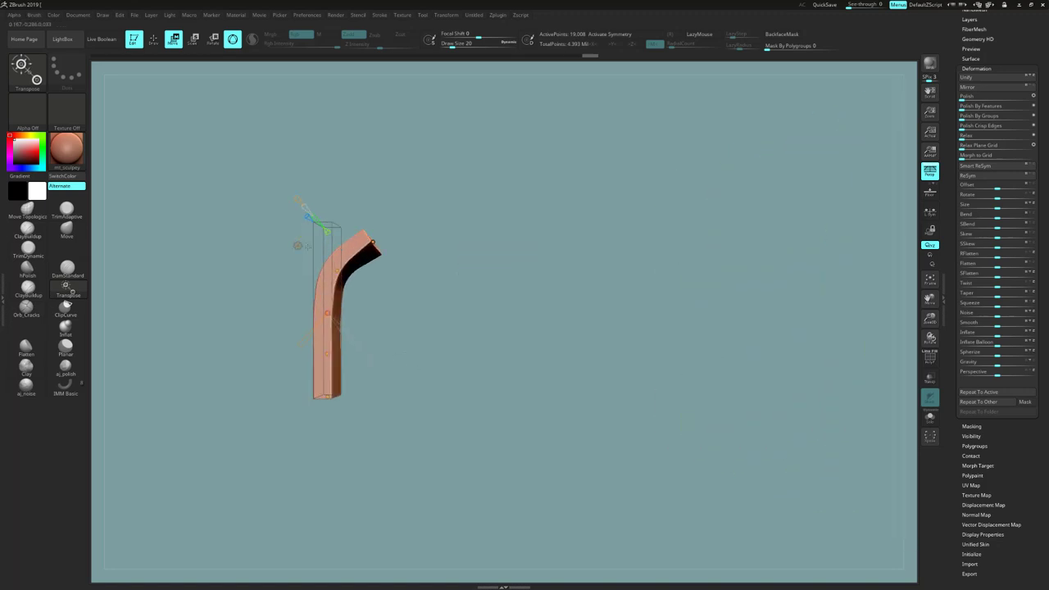
click(297, 245)
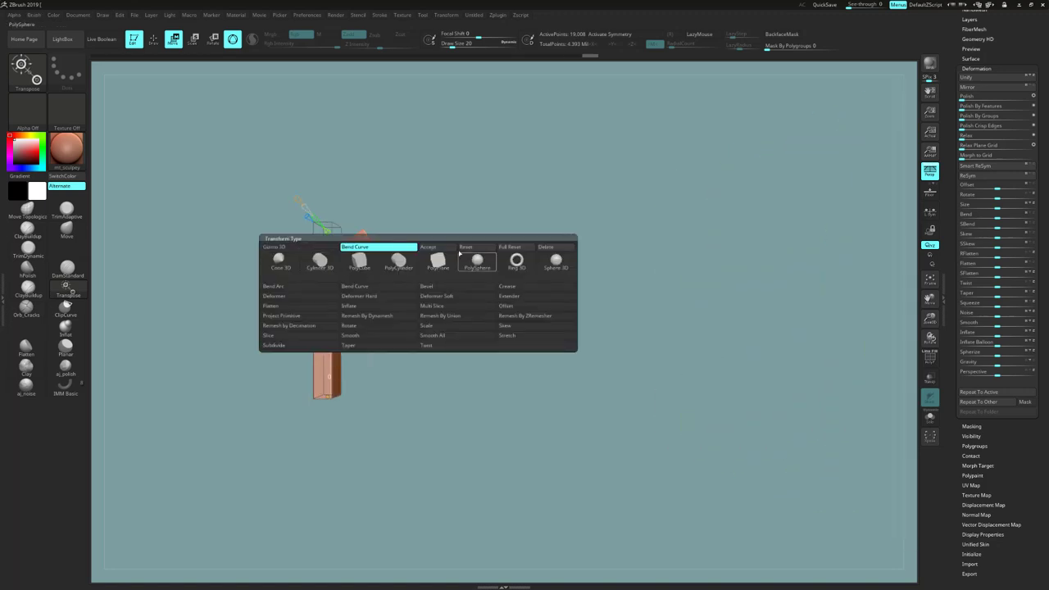
click(438, 246)
Position the bent strip against the fourth column's side so its curved end flares out at the top edge
alt+drag(436, 414, 340, 412)
drag(253, 284, 587, 167)
alt+drag(661, 205, 627, 320)
drag(503, 276, 502, 326)
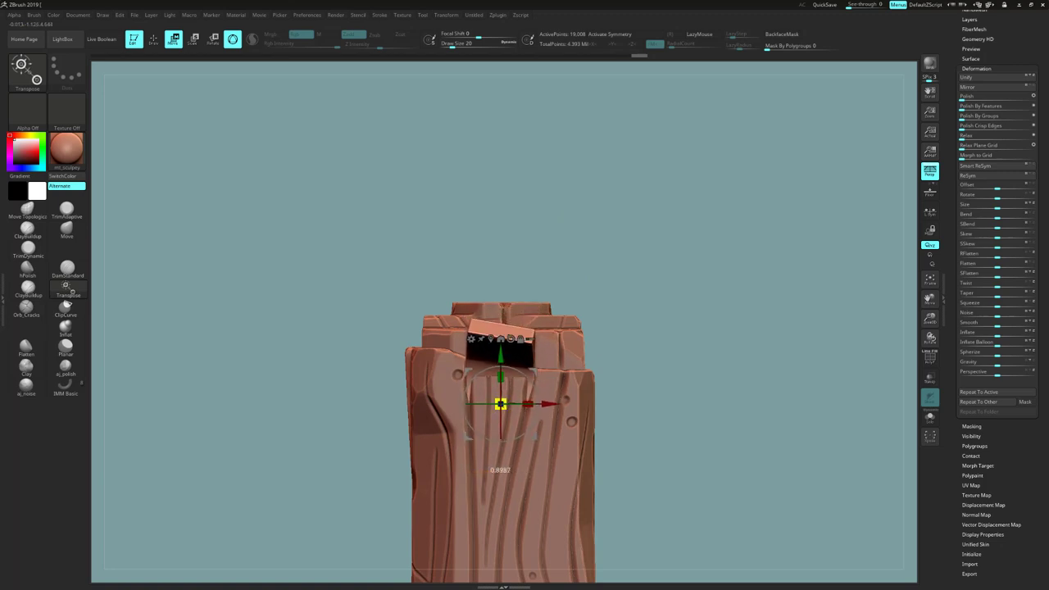
drag(562, 214, 648, 358)
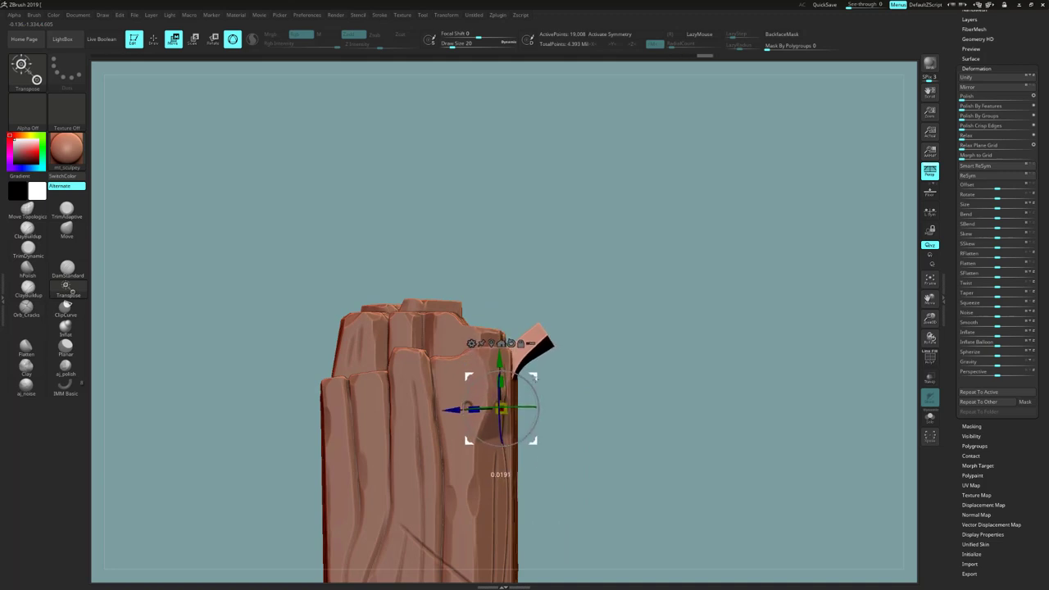
drag(587, 390, 616, 330)
drag(627, 374, 621, 332)
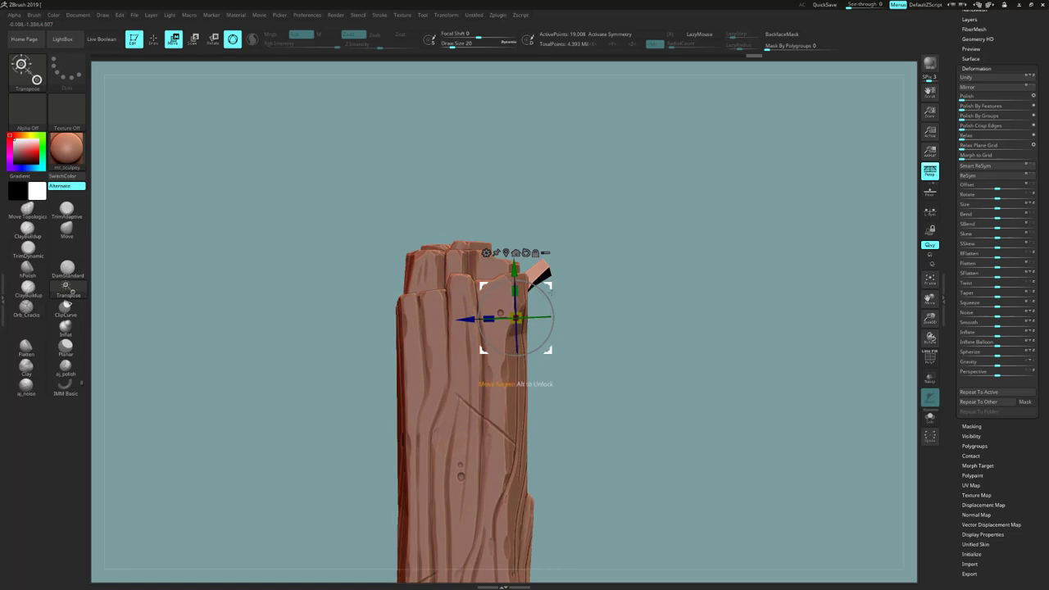
Duplicate the bent strip as a new subtool and move the copy around to another side of the column
scroll(1030, 396, up, 5)
key(ctrl+shift+d)
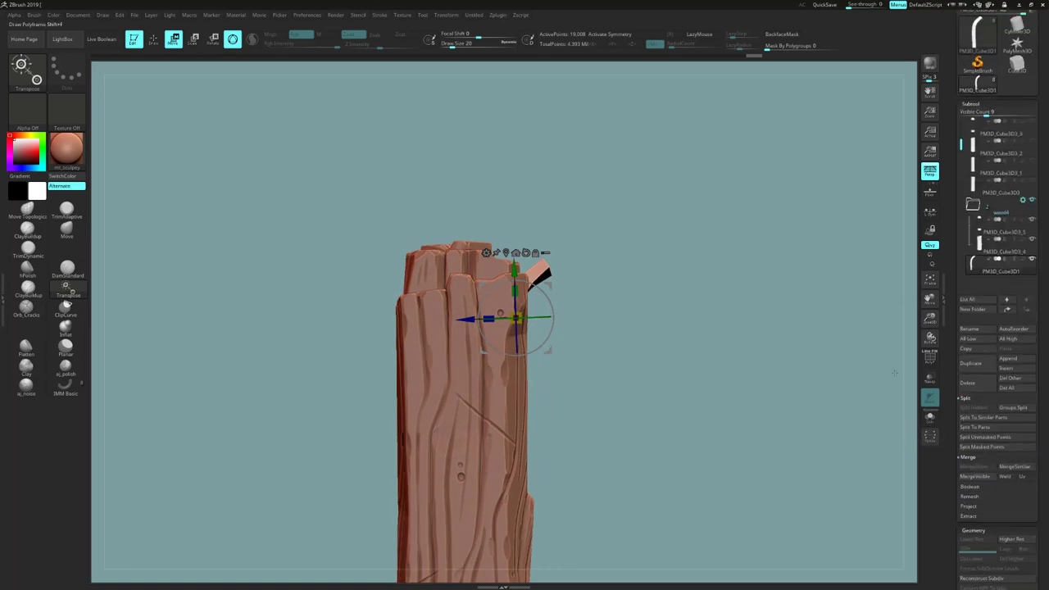
drag(550, 317, 454, 316)
right_drag(454, 316, 397, 326)
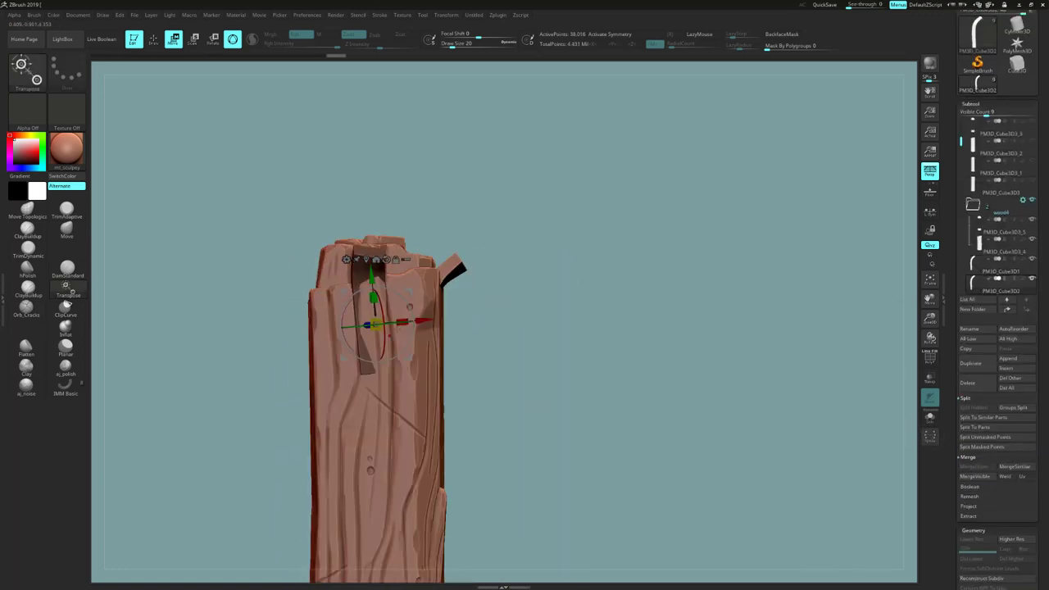
Place and rotate further copies of the bent strip around the column's top and bottom edges
drag(557, 338, 498, 310)
drag(358, 315, 356, 344)
drag(486, 320, 508, 324)
mouse_move(434, 315)
mouse_down()
mouse_move(487, 309)
mouse_move(418, 311)
mouse_up()
ctrl+drag(369, 330, 327, 330)
drag(313, 315, 314, 344)
drag(500, 312, 583, 301)
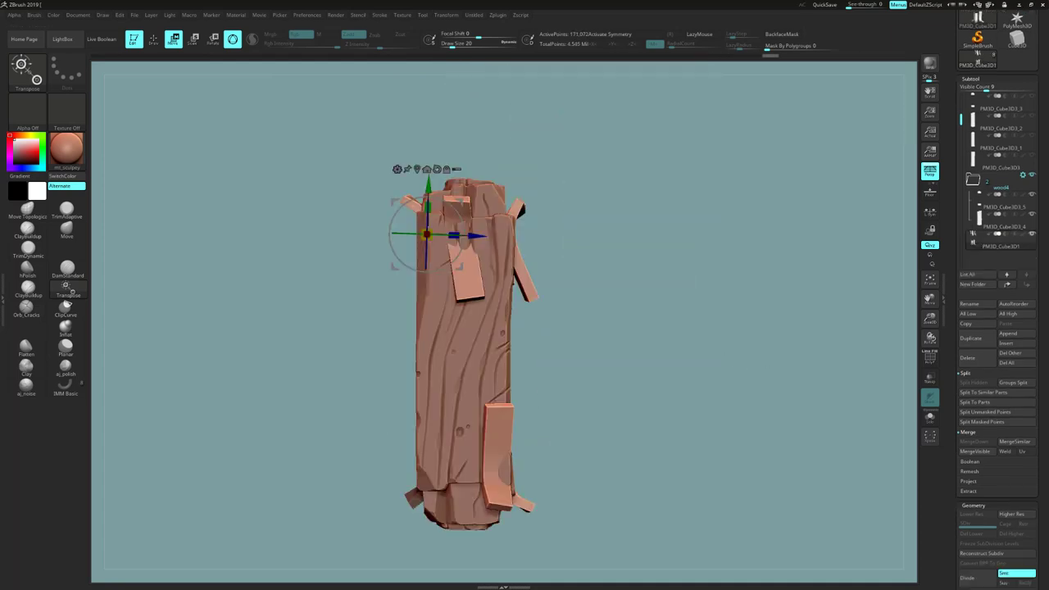
drag(597, 361, 577, 369)
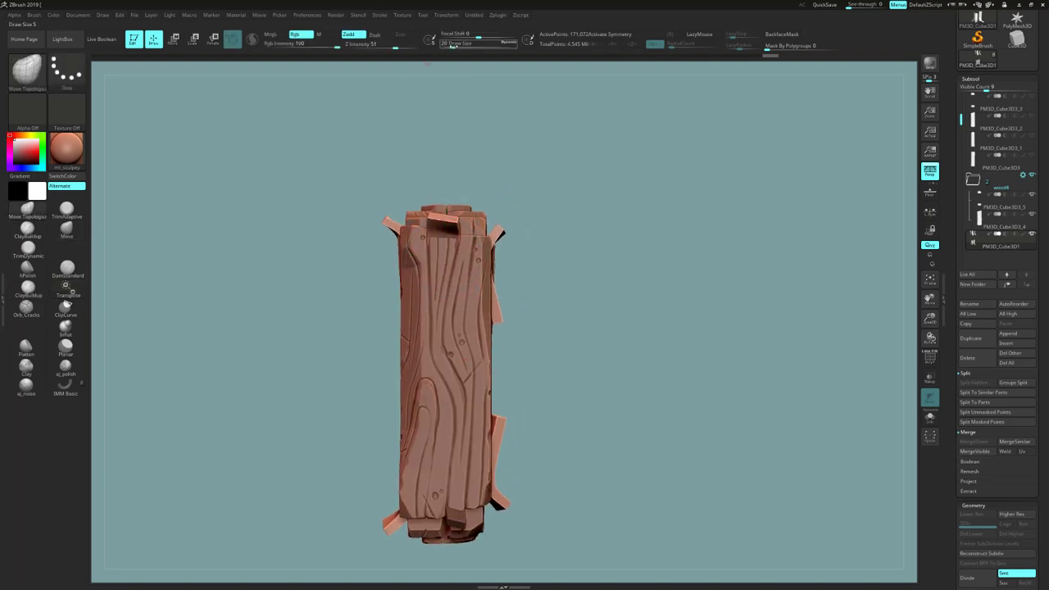
Reshape the bent strips around the column with the Move Topological brush at draw size 74 so they hug the planks
mouse_move(574, 193)
mouse_down()
mouse_move(585, 218)
mouse_move(576, 266)
mouse_move(501, 324)
mouse_move(556, 353)
mouse_move(524, 347)
mouse_move(656, 295)
mouse_move(533, 235)
mouse_move(683, 278)
mouse_move(525, 230)
mouse_move(574, 271)
mouse_move(691, 267)
mouse_move(628, 253)
mouse_move(556, 326)
mouse_move(590, 328)
mouse_move(625, 323)
mouse_move(627, 270)
mouse_move(624, 226)
mouse_move(589, 227)
mouse_move(574, 245)
mouse_move(667, 181)
mouse_move(736, 174)
mouse_move(687, 239)
mouse_up()
key(ctrl+shift)
key(ctrl+shift)
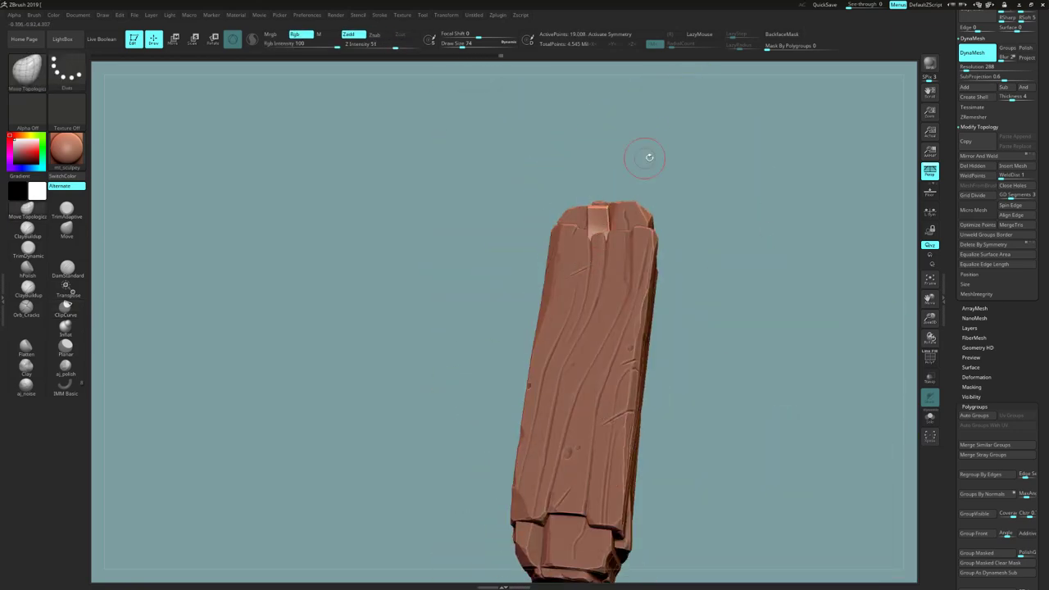
drag(648, 157, 631, 190)
mouse_move(785, 249)
mouse_down()
mouse_move(704, 344)
mouse_move(520, 440)
mouse_move(533, 356)
mouse_move(547, 381)
mouse_move(532, 345)
mouse_move(543, 456)
mouse_move(546, 402)
mouse_move(575, 374)
mouse_move(525, 393)
mouse_move(650, 379)
mouse_move(609, 348)
mouse_move(647, 489)
mouse_move(643, 456)
mouse_move(655, 484)
mouse_move(664, 467)
mouse_move(638, 423)
mouse_move(590, 491)
mouse_move(573, 459)
mouse_up()
drag(499, 457, 556, 395)
scroll(1013, 320, up, 5)
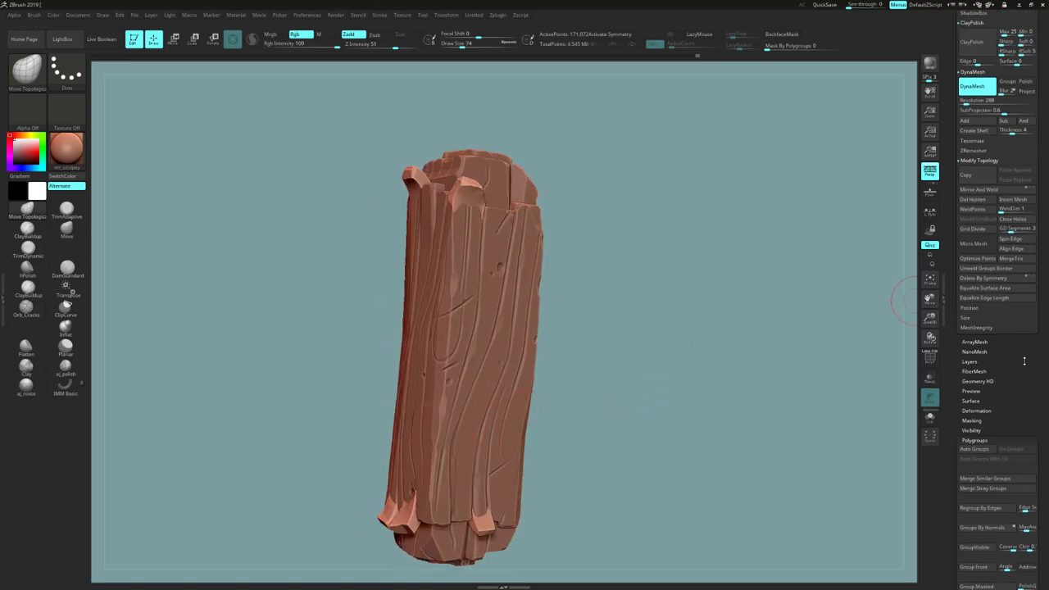
Check the strips around the column and remesh them with DynaMesh at resolution 288
mouse_move(708, 389)
mouse_down()
mouse_move(726, 420)
mouse_move(712, 408)
mouse_move(752, 408)
mouse_move(749, 424)
mouse_move(704, 385)
mouse_up()
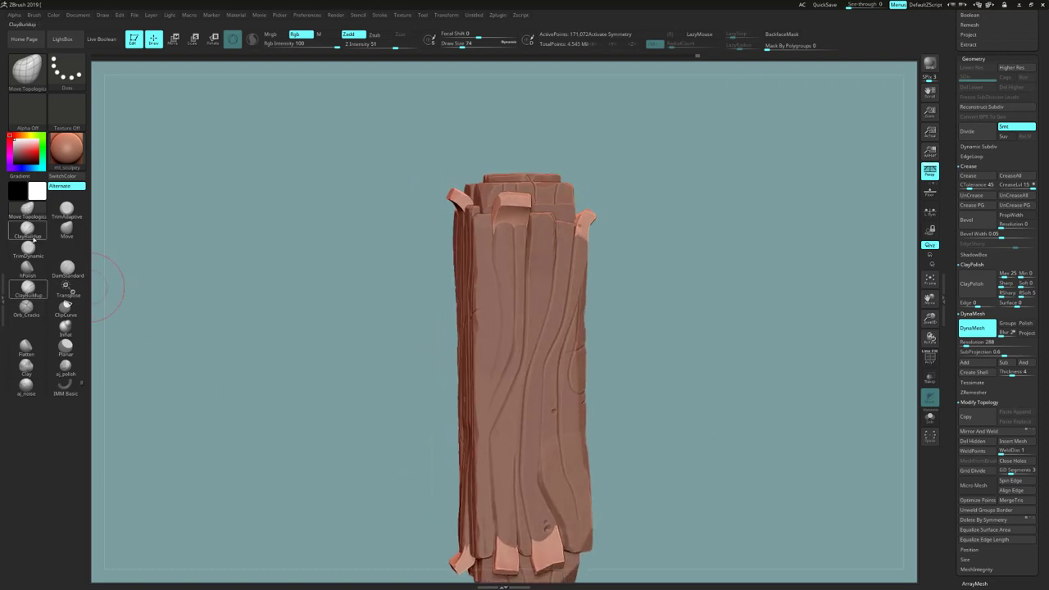
drag(385, 352, 432, 317)
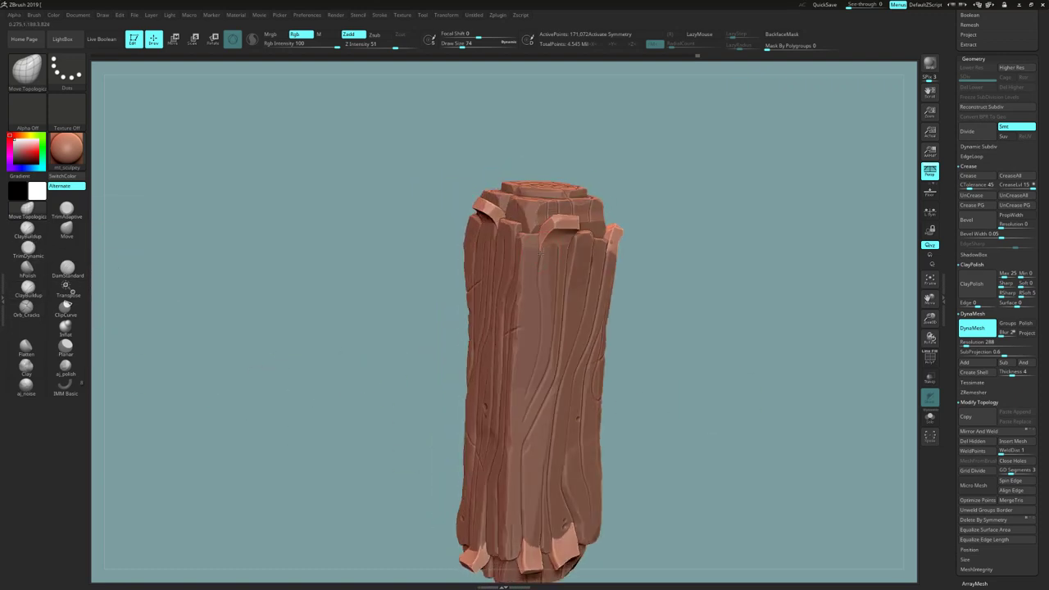
drag(672, 263, 653, 249)
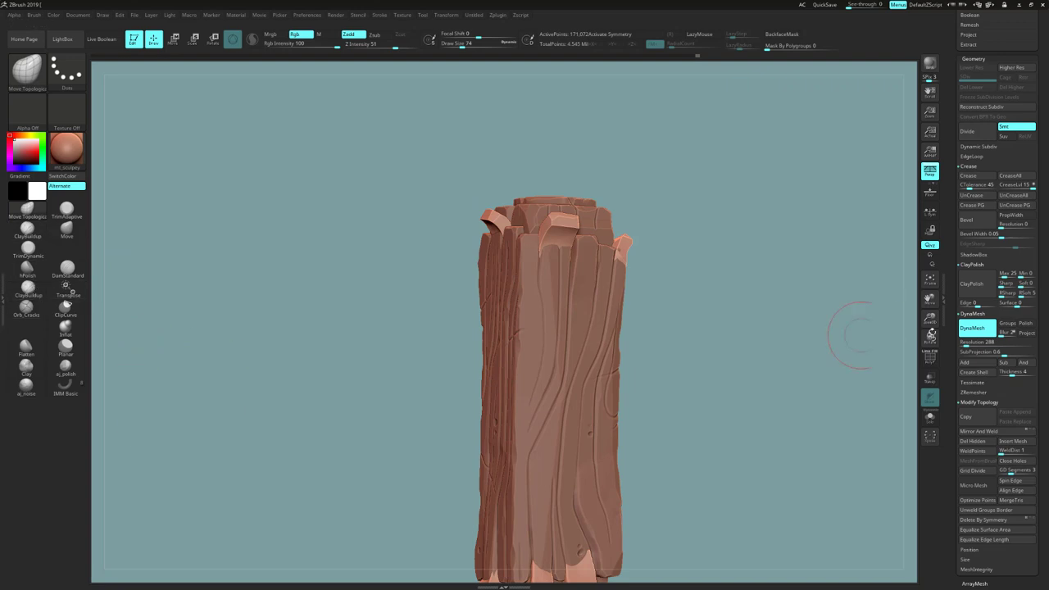
mouse_move(812, 393)
mouse_down()
mouse_move(772, 375)
mouse_move(754, 325)
mouse_move(741, 375)
mouse_move(647, 430)
mouse_up()
drag(738, 411, 807, 414)
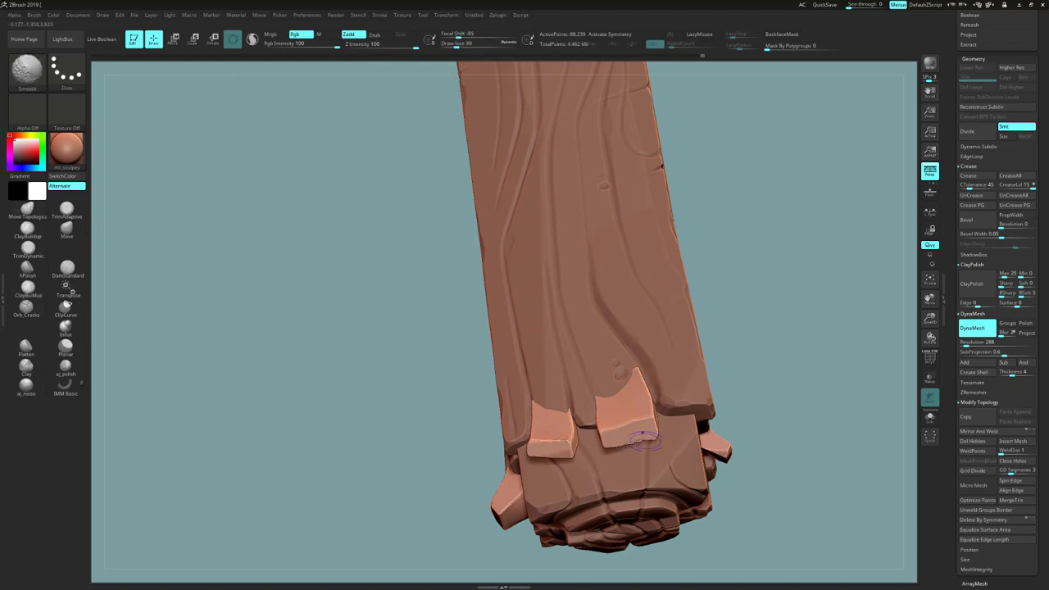
Refine the strips at the column's lower end with the Move Topological brush at draw size 39
drag(773, 353, 663, 446)
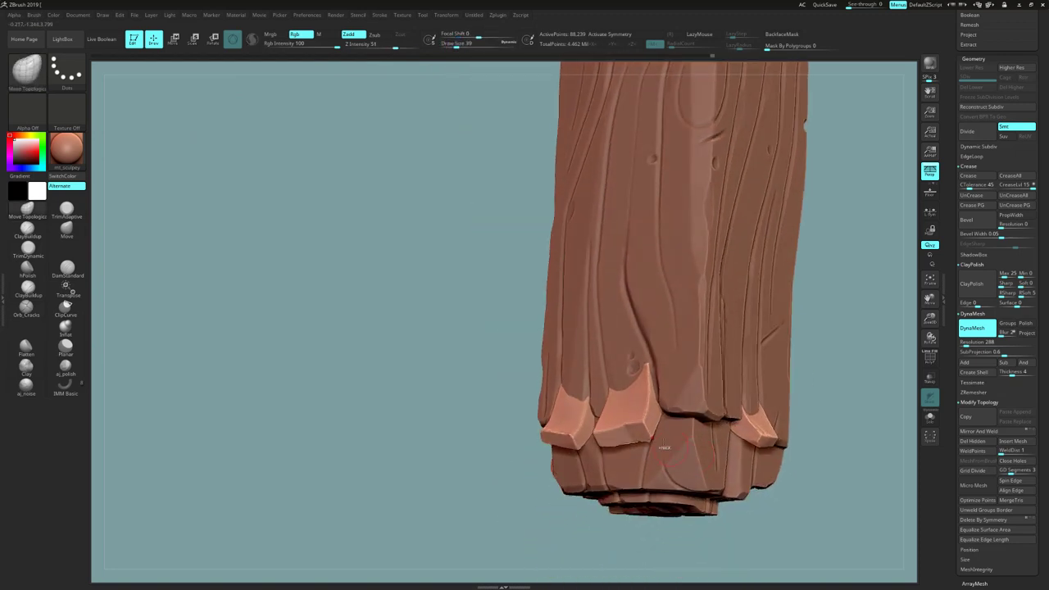
ctrl+shift+click(567, 534)
mouse_move(568, 534)
mouse_down()
mouse_move(426, 409)
mouse_move(492, 442)
mouse_up()
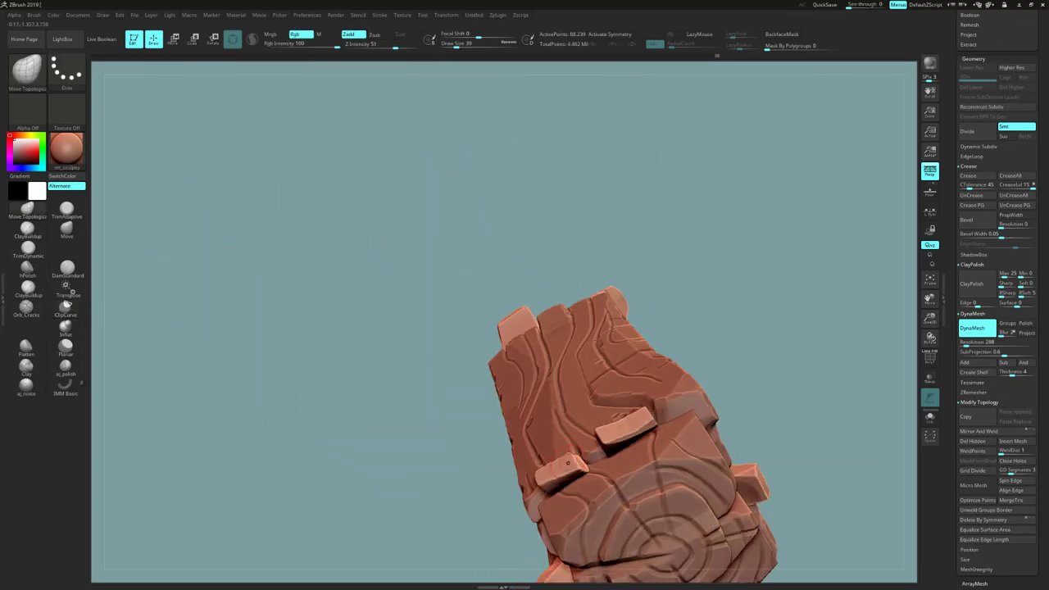
drag(566, 463, 690, 464)
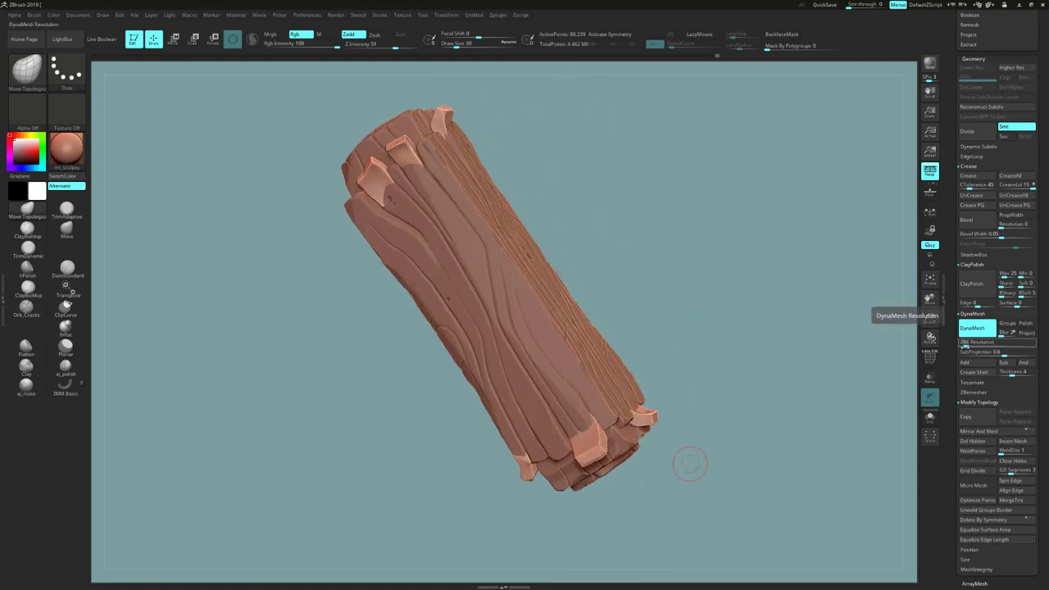
Remesh the strips with DynaMesh at resolution 616 and trim their edges with the TrimDynamic brush at draw size 33
drag(837, 398, 788, 422)
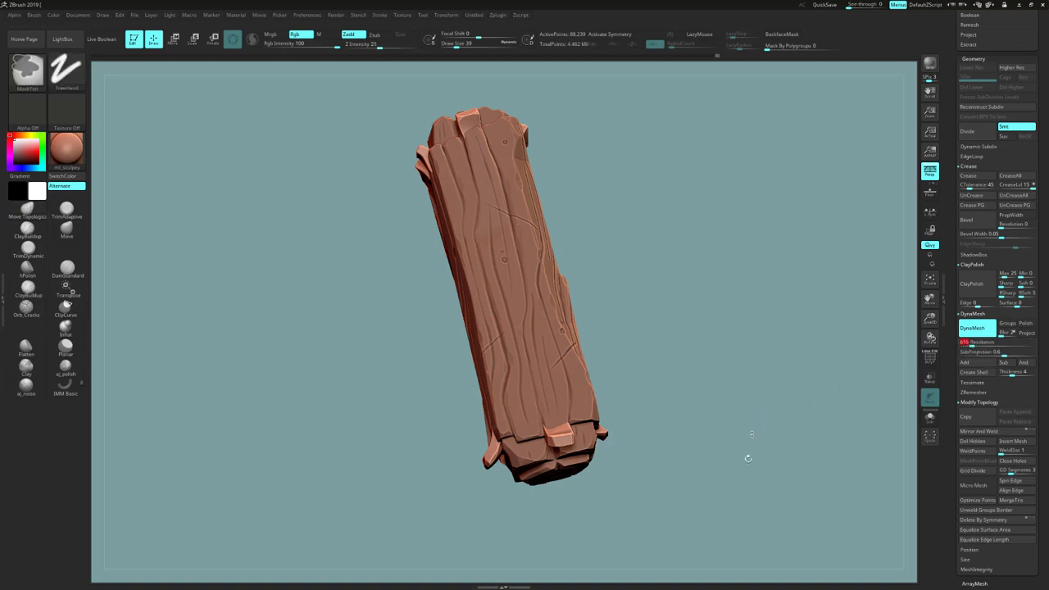
drag(749, 423, 192, 407)
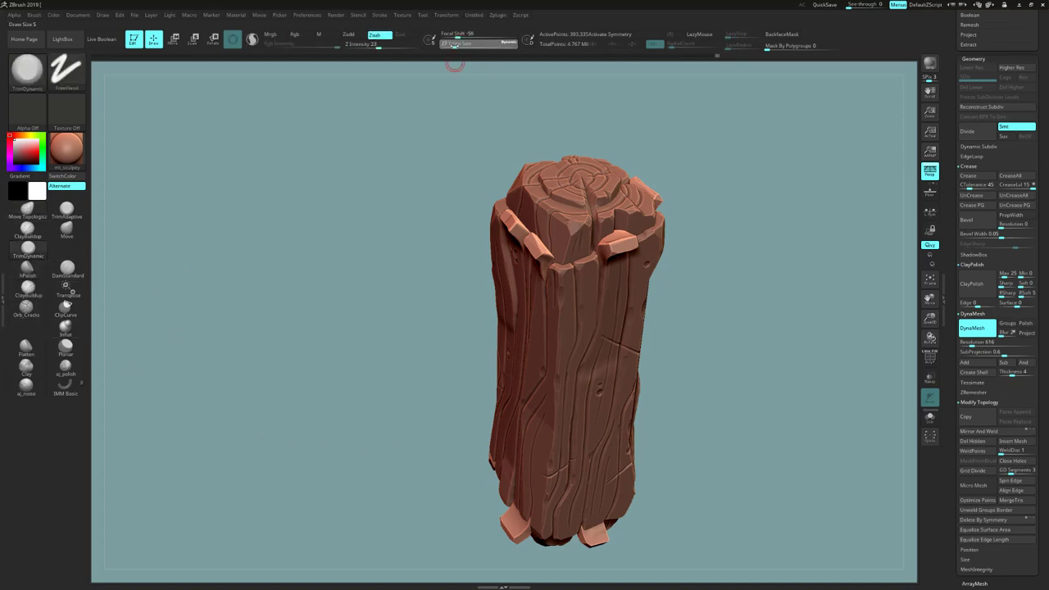
drag(454, 45, 456, 45)
mouse_move(720, 344)
mouse_down()
mouse_move(501, 445)
mouse_move(595, 267)
mouse_move(661, 302)
mouse_move(647, 523)
mouse_up()
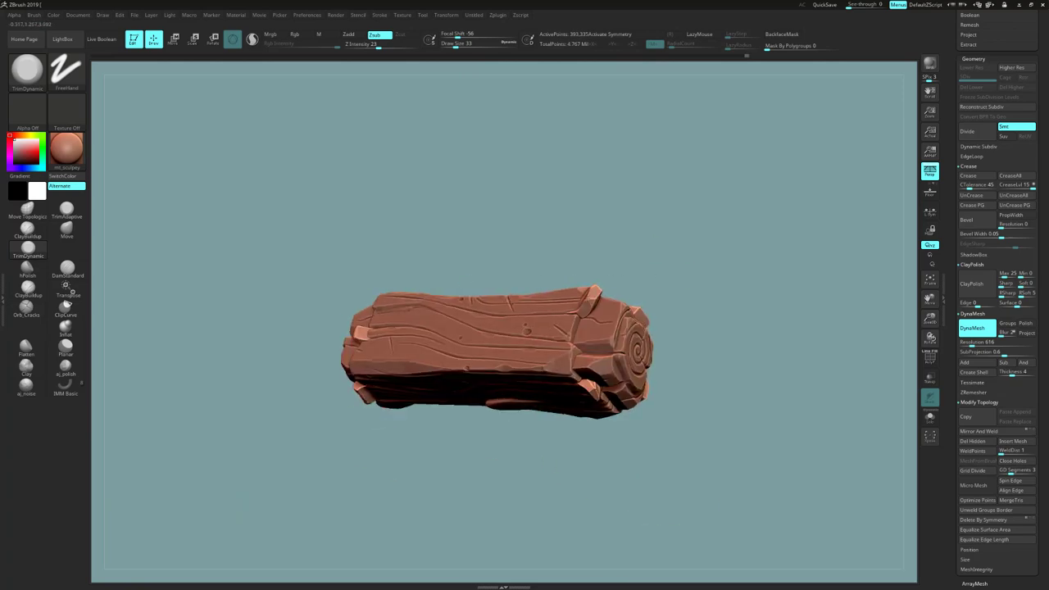
mouse_move(647, 344)
mouse_down()
mouse_move(713, 279)
mouse_move(777, 271)
mouse_move(725, 370)
mouse_move(696, 373)
mouse_up()
drag(247, 333, 542, 340)
Select the column's outer shell subtool and merge the bent strips down into it
drag(1016, 243, 1016, 360)
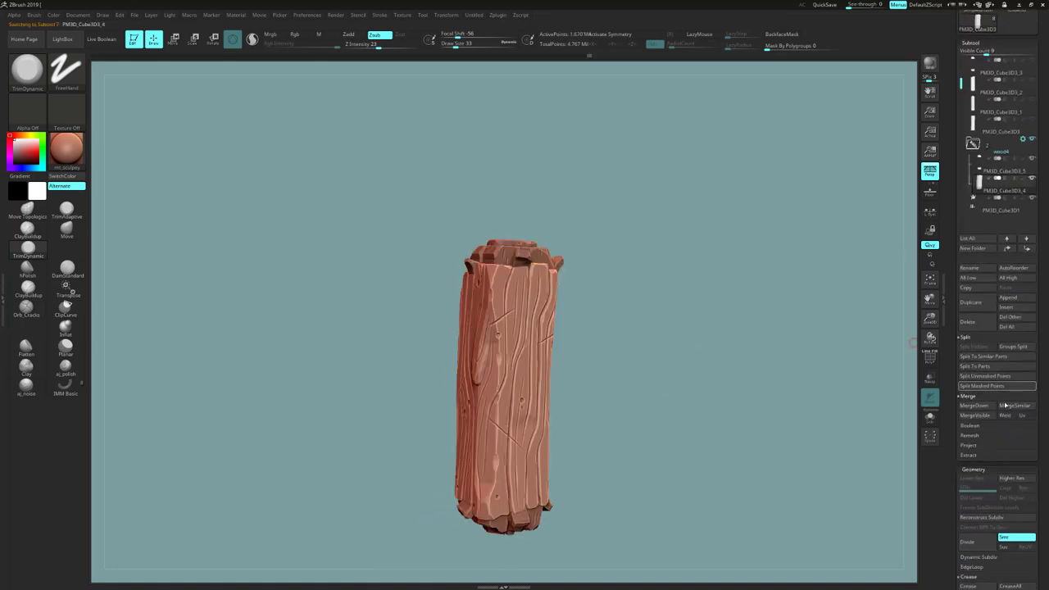
click(986, 406)
click(901, 426)
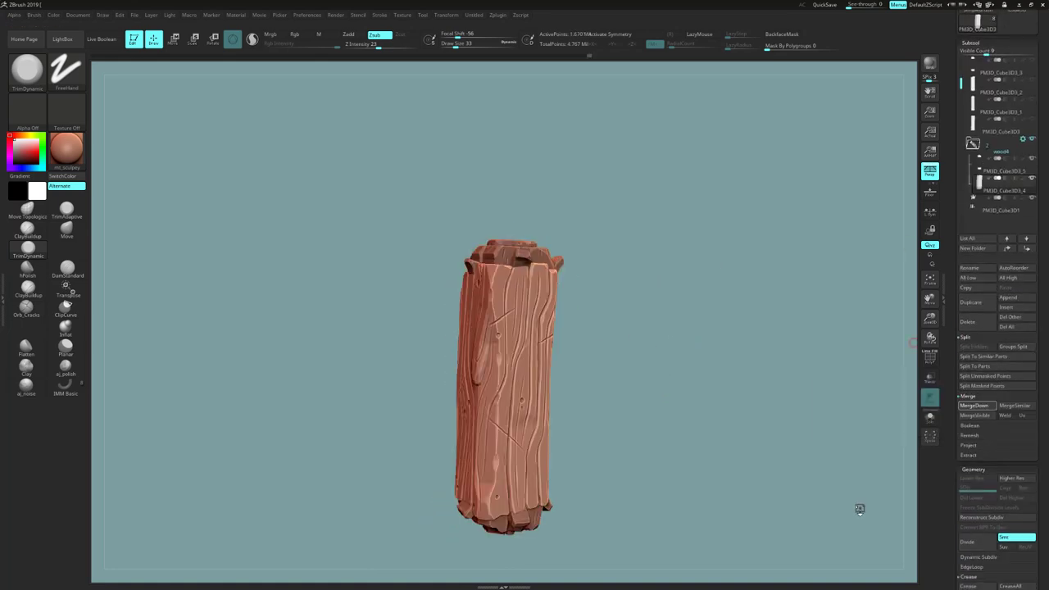
drag(774, 481, 761, 423)
scroll(1045, 310, down, 5)
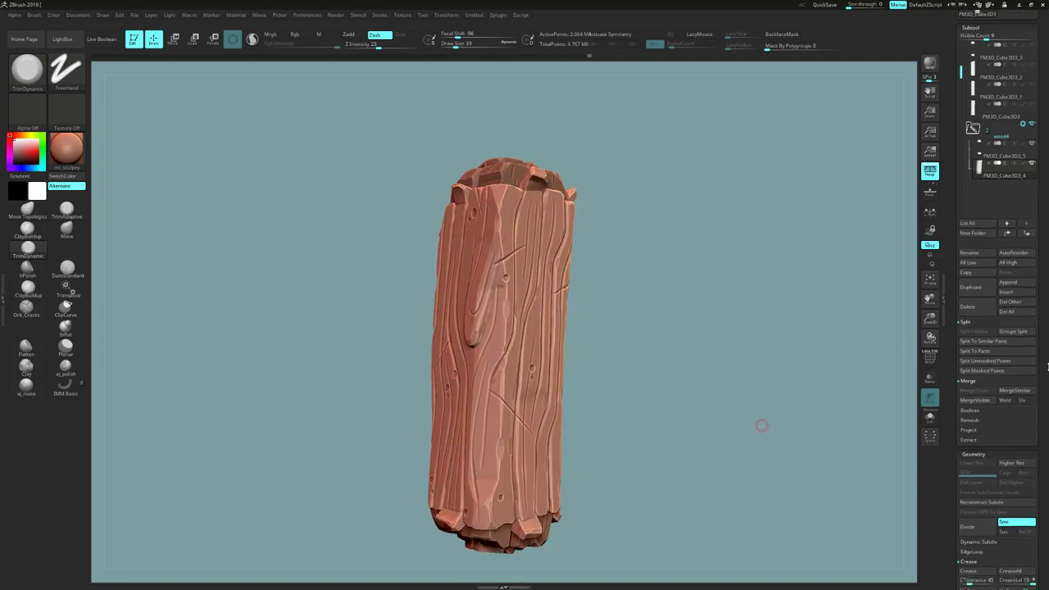
Remesh the merged column shell with DynaMesh at resolution 808 and smooth the strip joints at the upper end at draw size 20
scroll(1031, 309, down, 3)
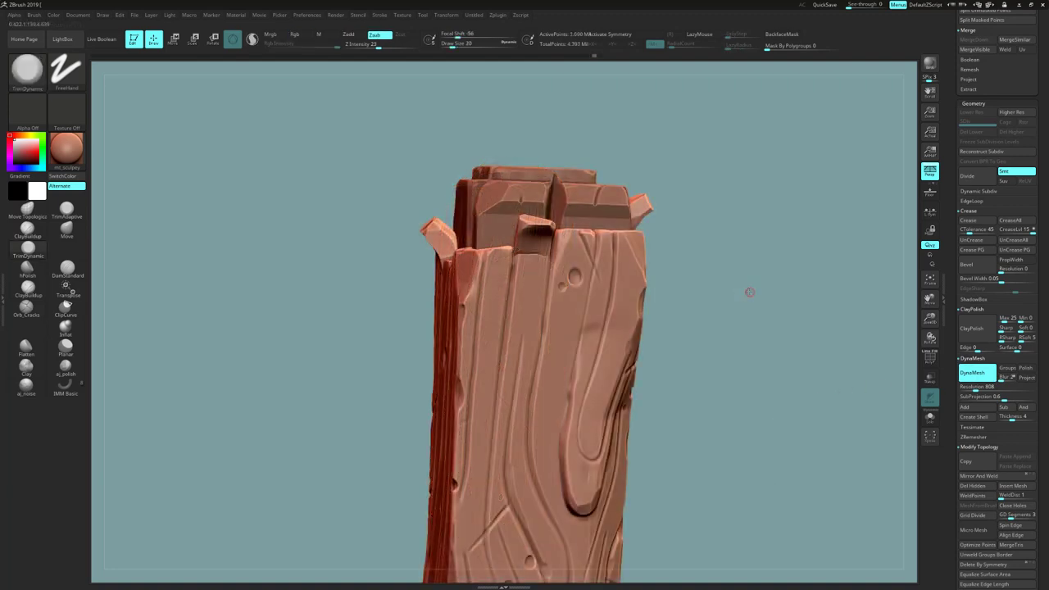
mouse_move(750, 292)
mouse_down()
mouse_move(755, 282)
mouse_move(718, 263)
mouse_move(558, 237)
mouse_up()
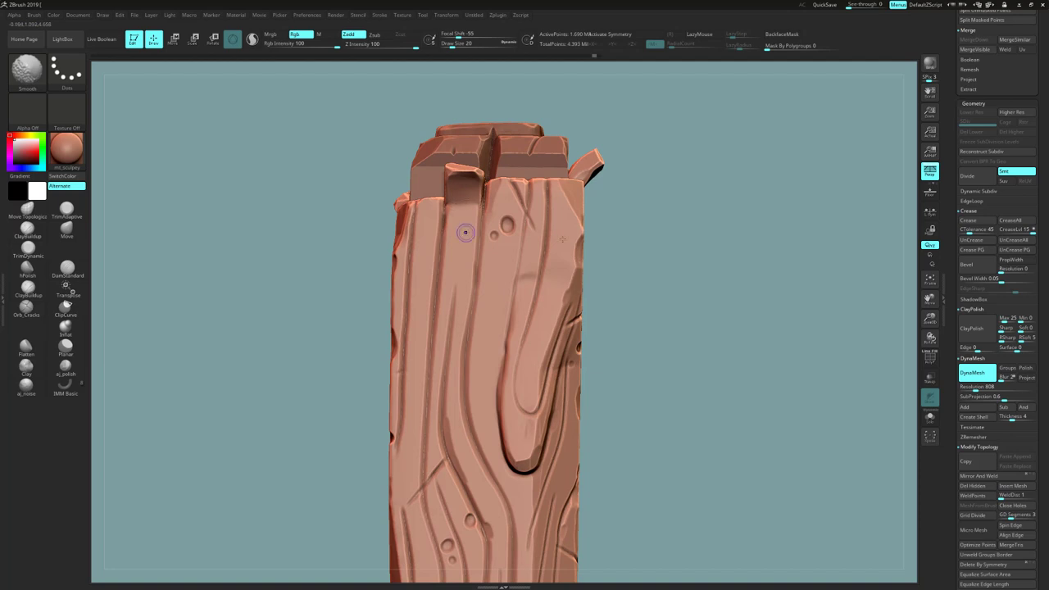
mouse_move(464, 232)
mouse_down()
mouse_move(667, 247)
mouse_move(571, 250)
mouse_up()
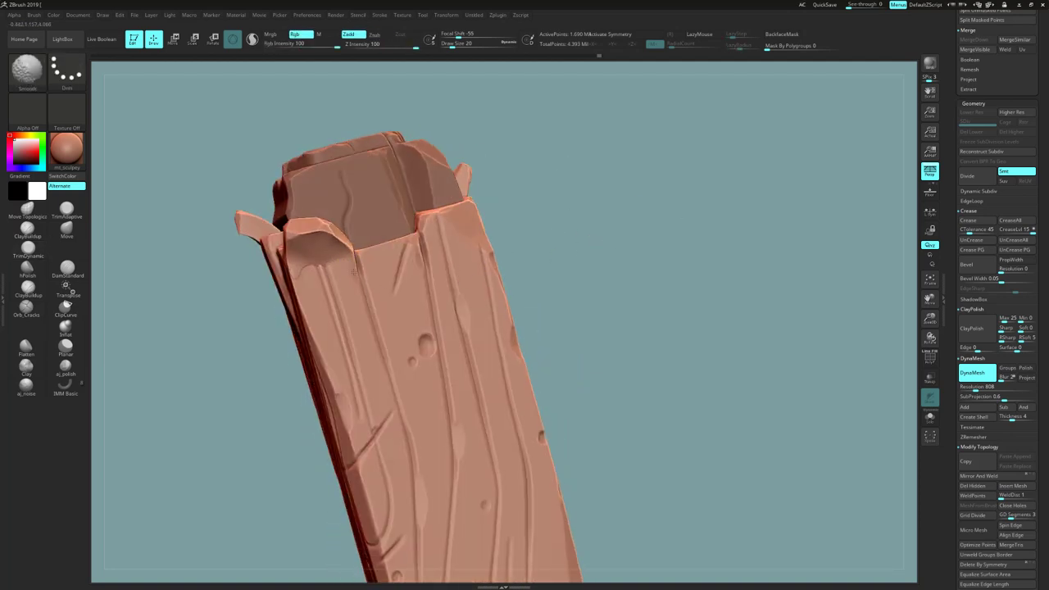
drag(287, 386, 324, 278)
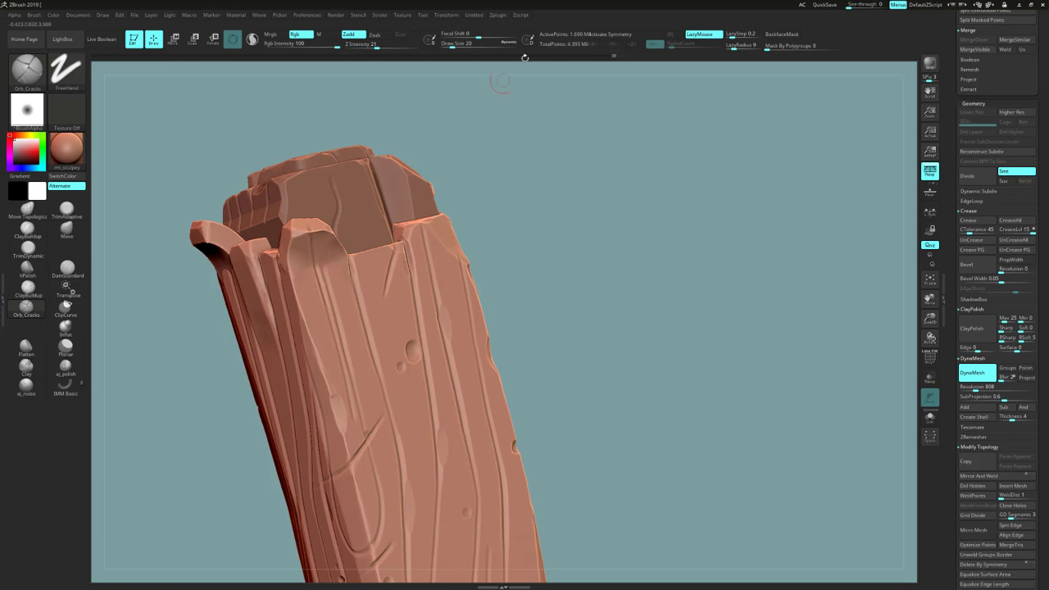
Carve wood cracks around the bent strips at the column's upper end with the Orb_Cracks brush at draw size 13 and smooth the joints
drag(524, 58, 651, 55)
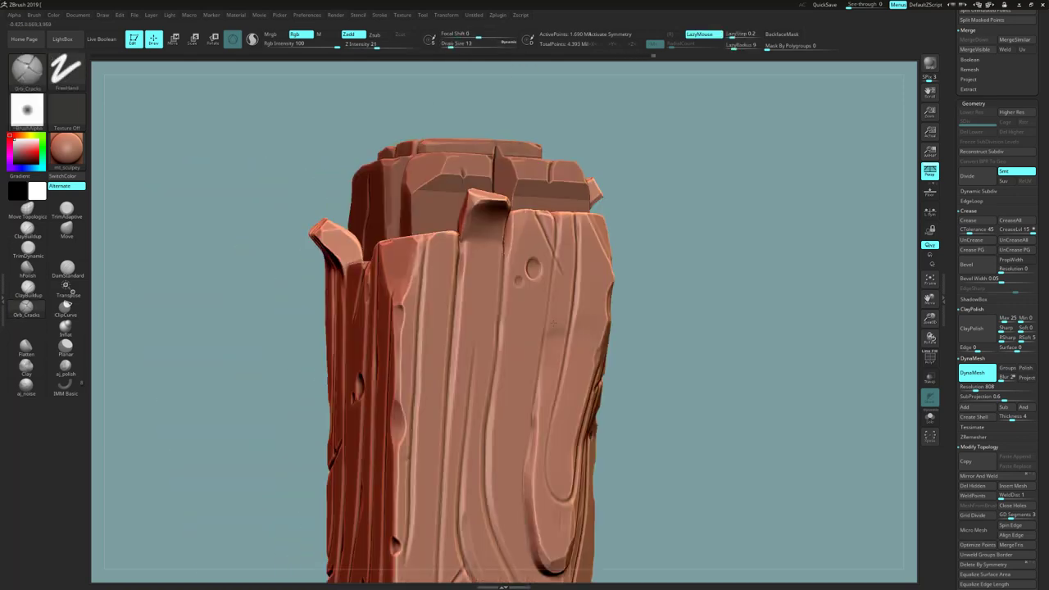
mouse_move(655, 271)
mouse_down()
mouse_move(730, 216)
mouse_move(246, 299)
mouse_move(327, 279)
mouse_up()
drag(518, 188, 518, 266)
right_drag(518, 265, 600, 252)
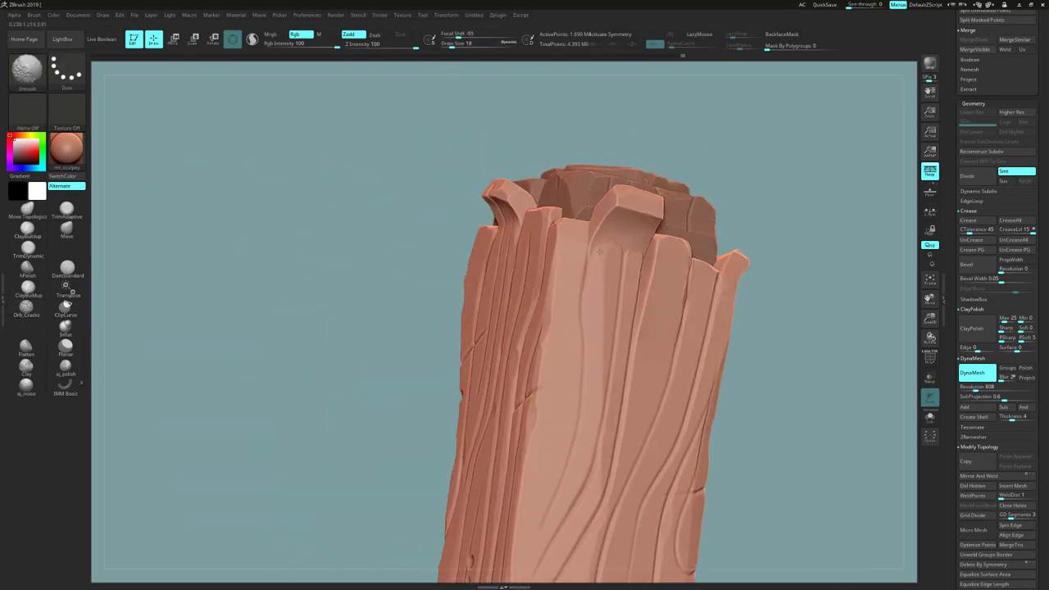
mouse_move(770, 246)
mouse_down()
mouse_move(833, 274)
mouse_move(704, 56)
mouse_move(384, 278)
mouse_move(468, 382)
mouse_move(417, 356)
mouse_move(218, 316)
mouse_move(189, 353)
mouse_move(333, 472)
mouse_move(246, 389)
mouse_move(669, 283)
mouse_up()
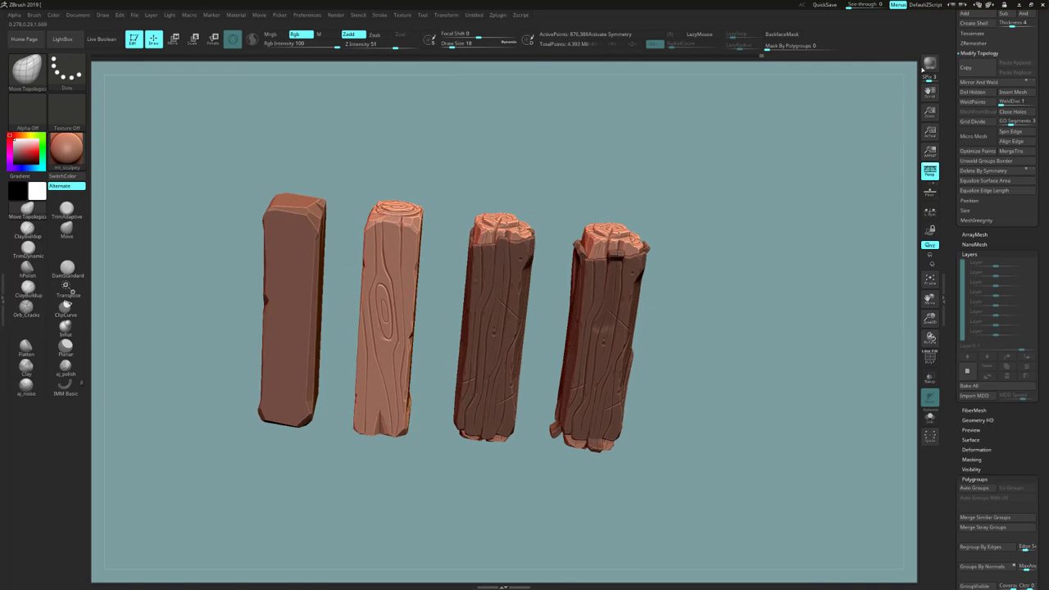